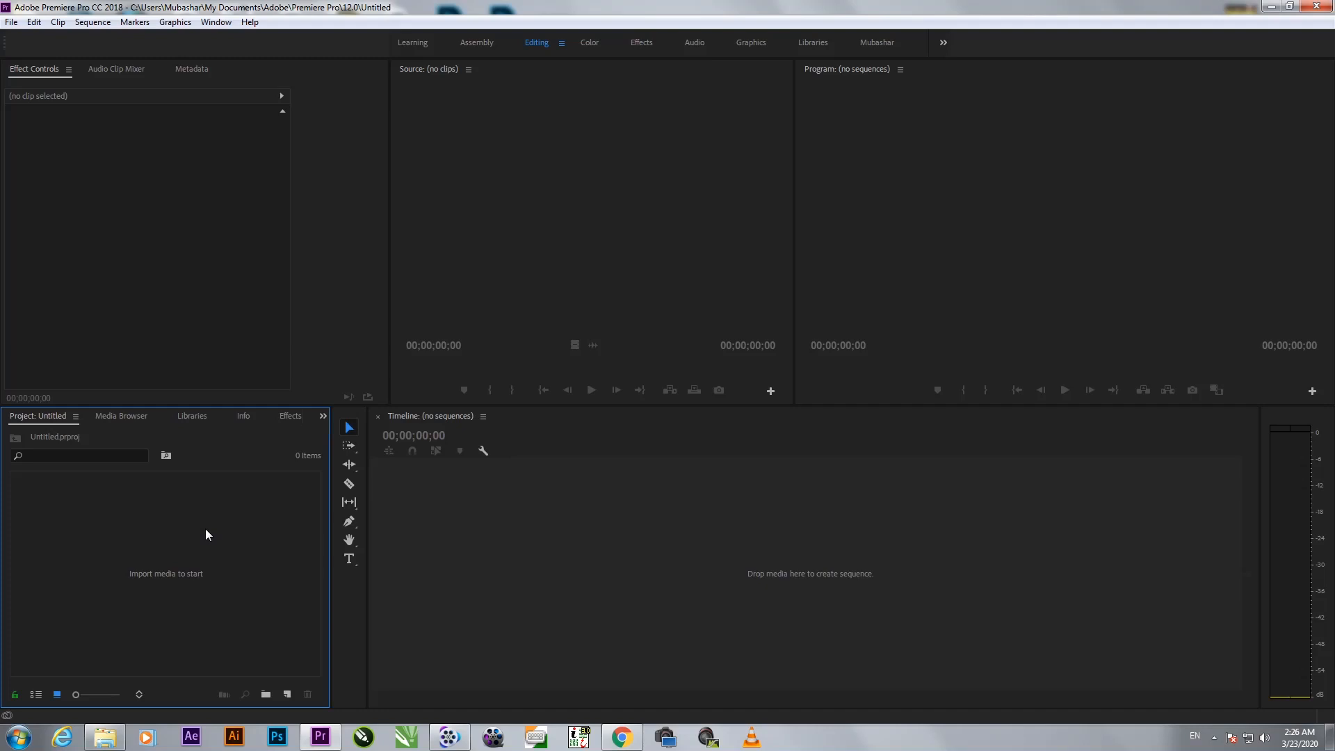
# Step: Import the 500 Text Presets file into the effect presets from the 500 Animated Text Presets folder inside New folder (6)
pyautogui.click(323, 416)
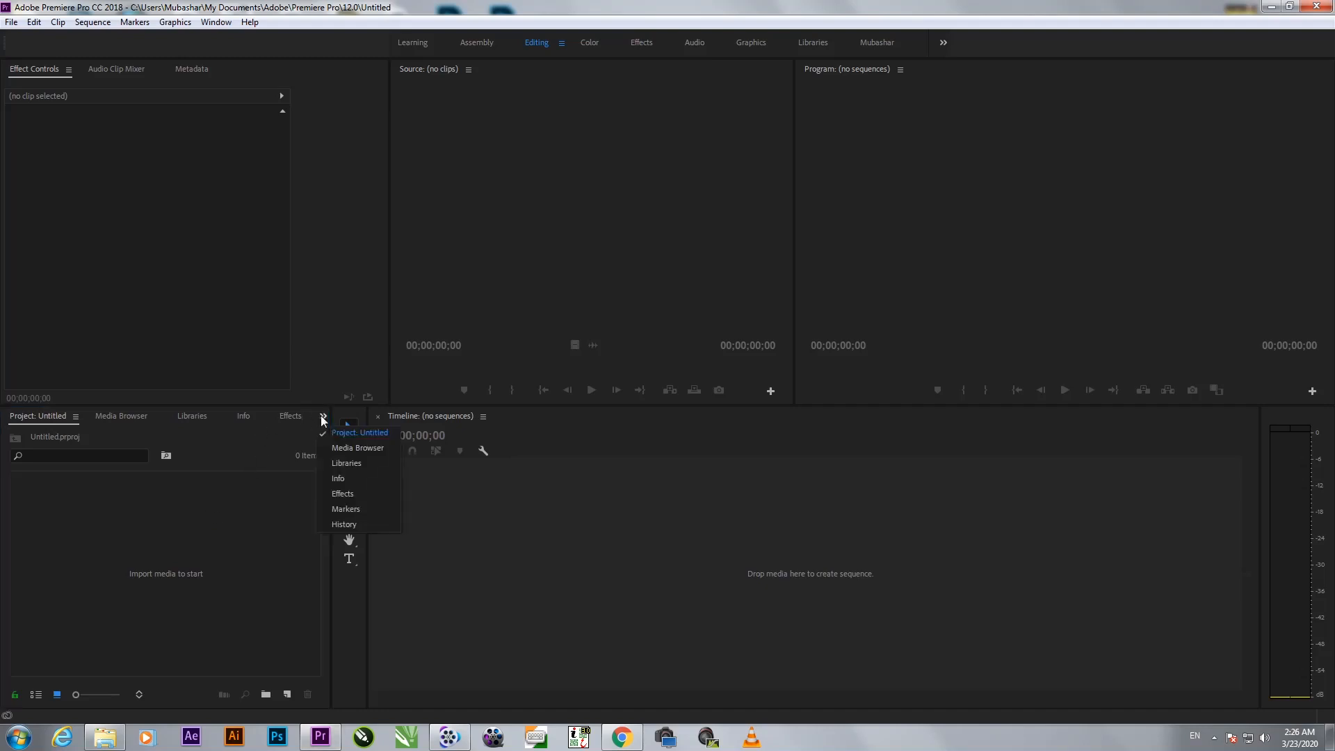
pyautogui.click(346, 493)
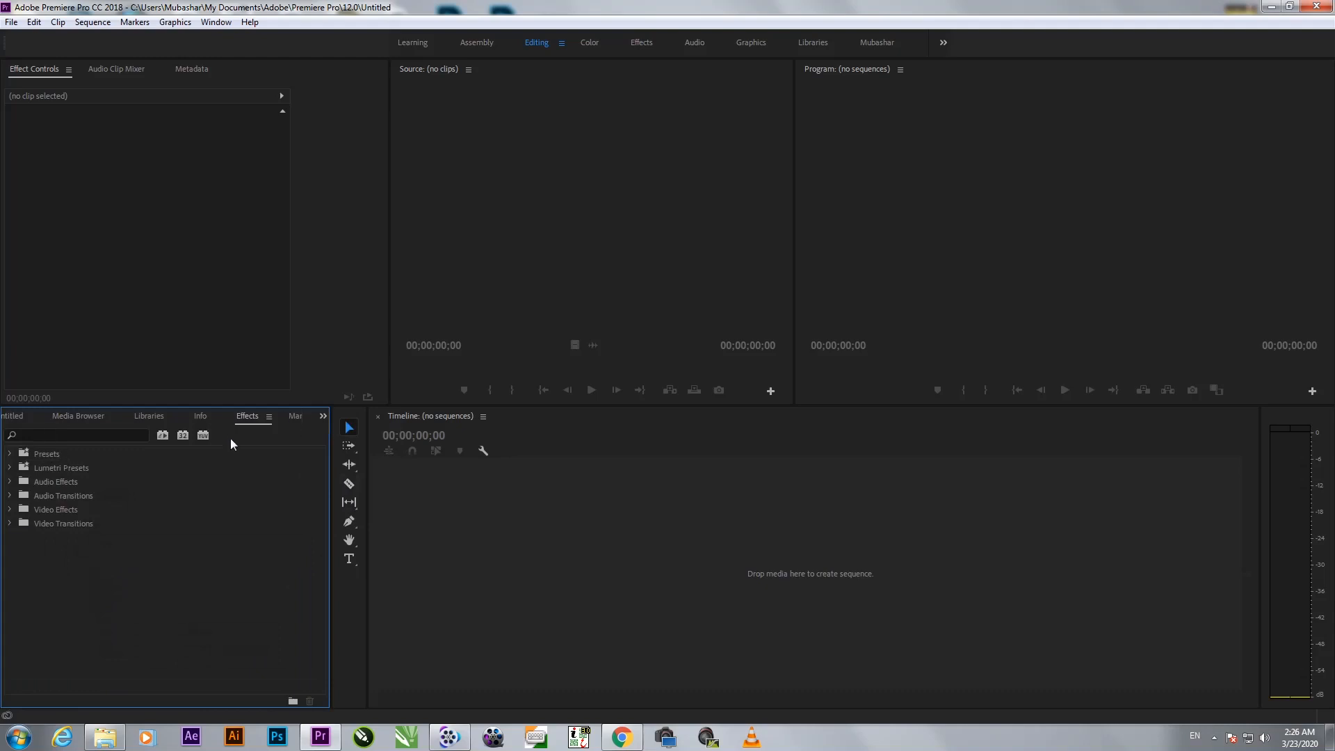
pyautogui.click(65, 453)
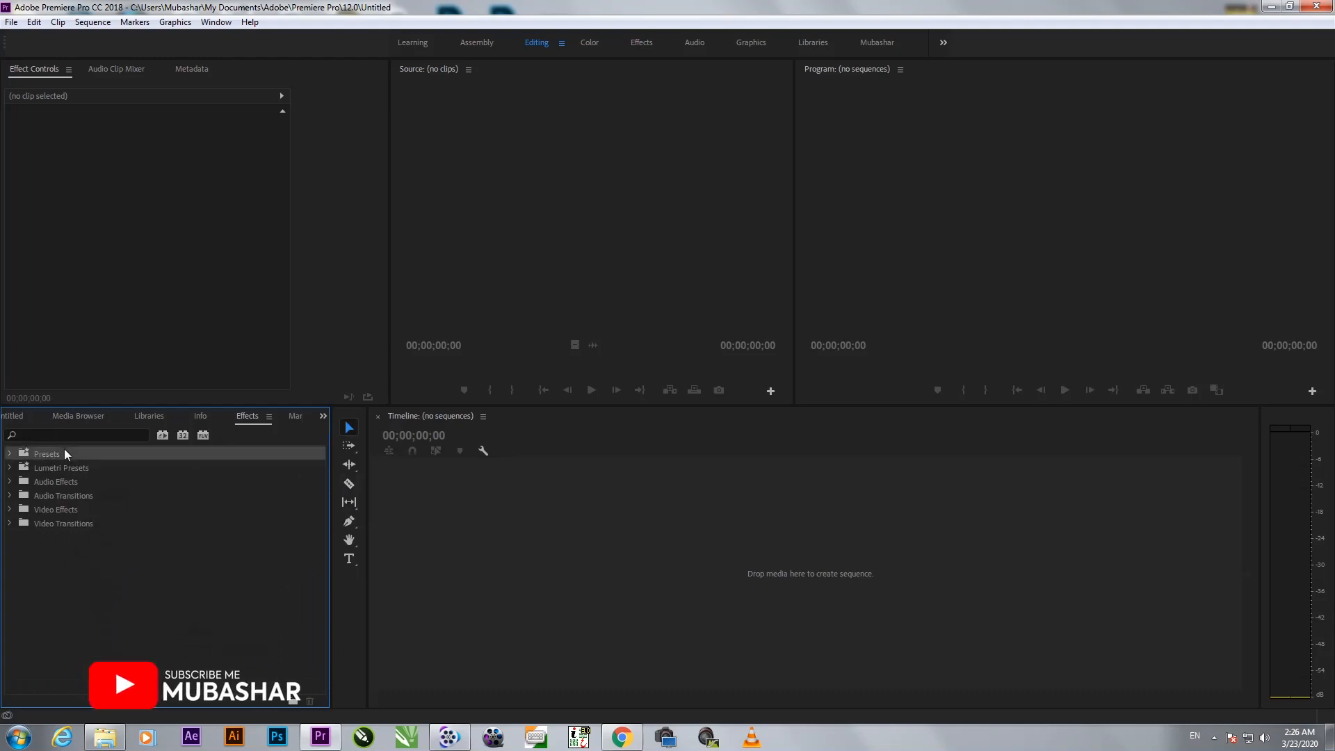
pyautogui.rightClick(62, 454)
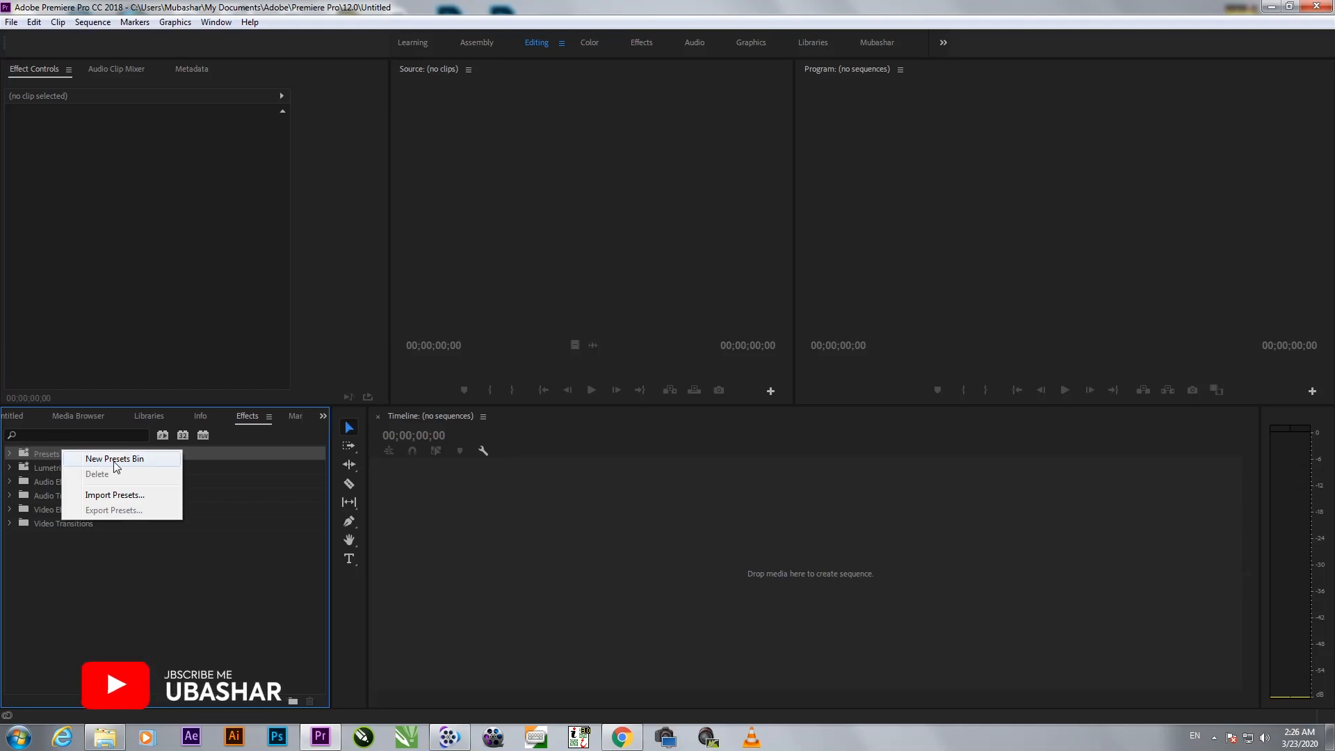
pyautogui.click(106, 497)
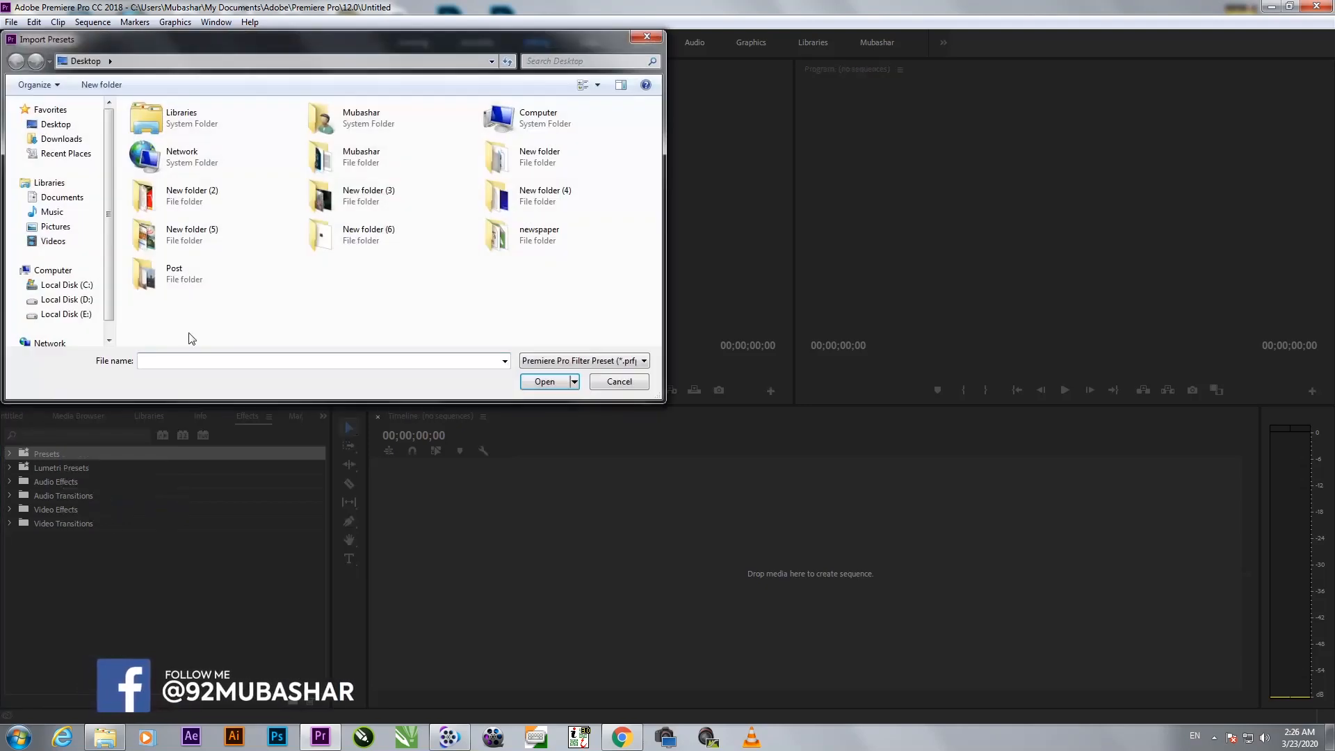
pyautogui.doubleClick(344, 232)
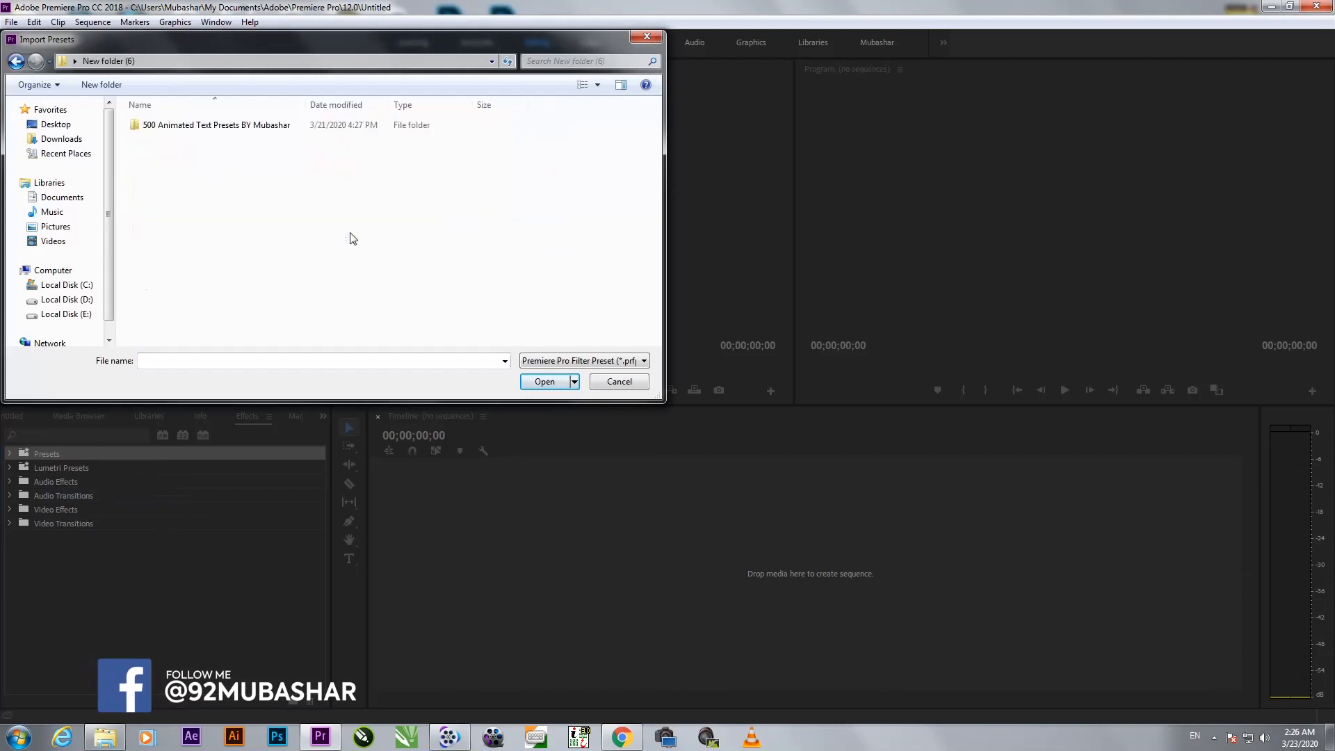
pyautogui.click(181, 131)
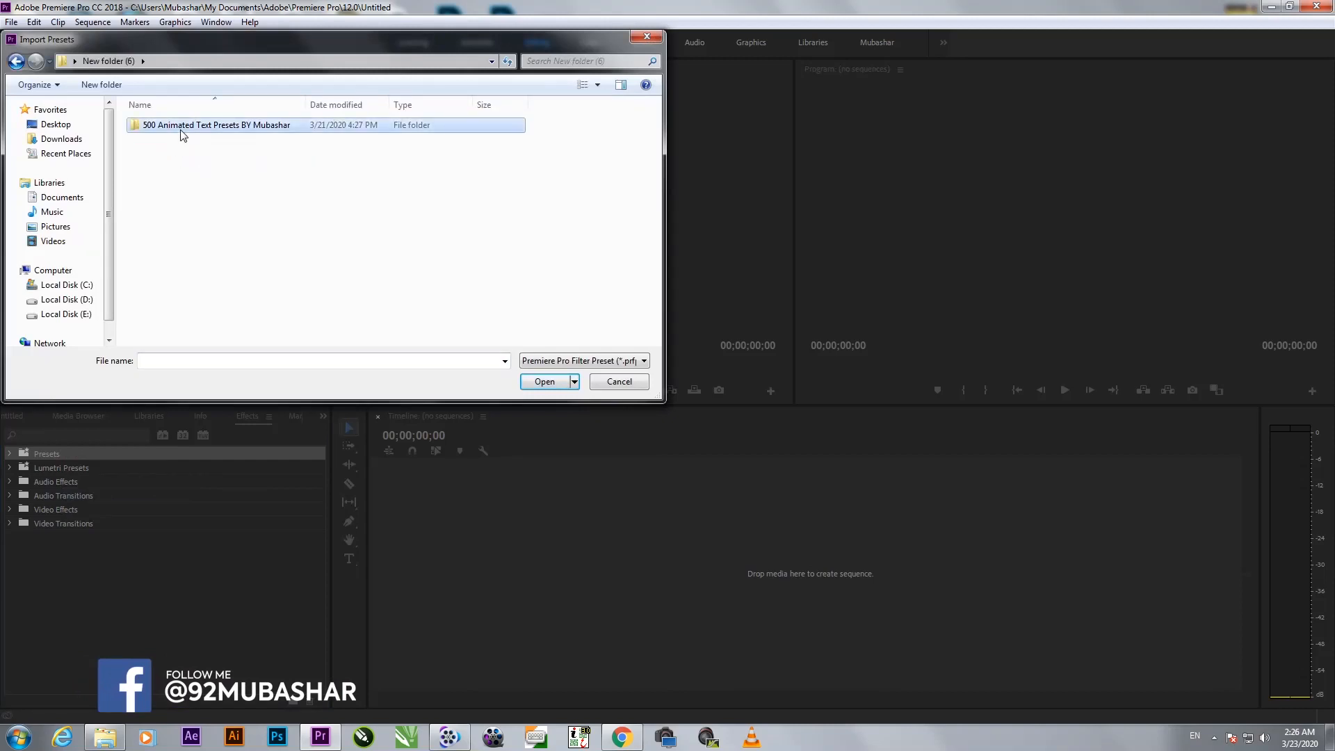
pyautogui.doubleClick(183, 129)
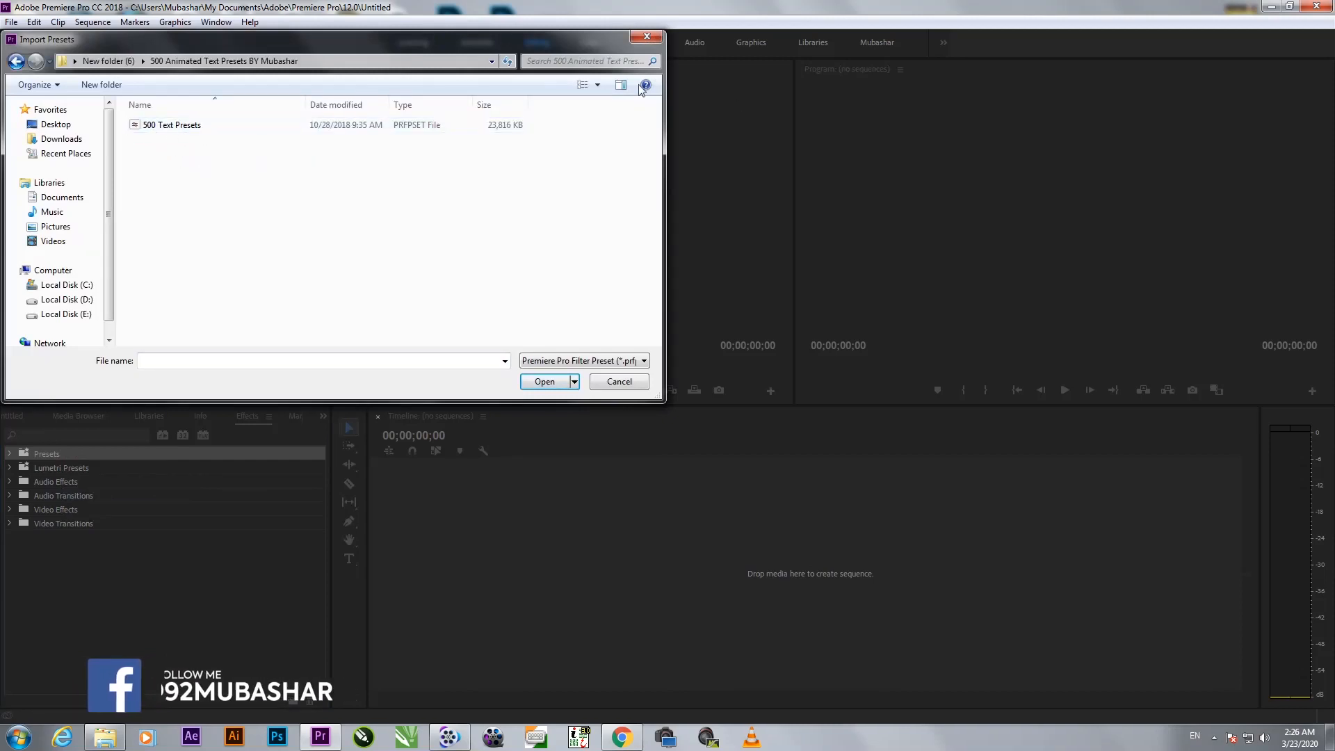
pyautogui.click(599, 85)
pyautogui.click(634, 14)
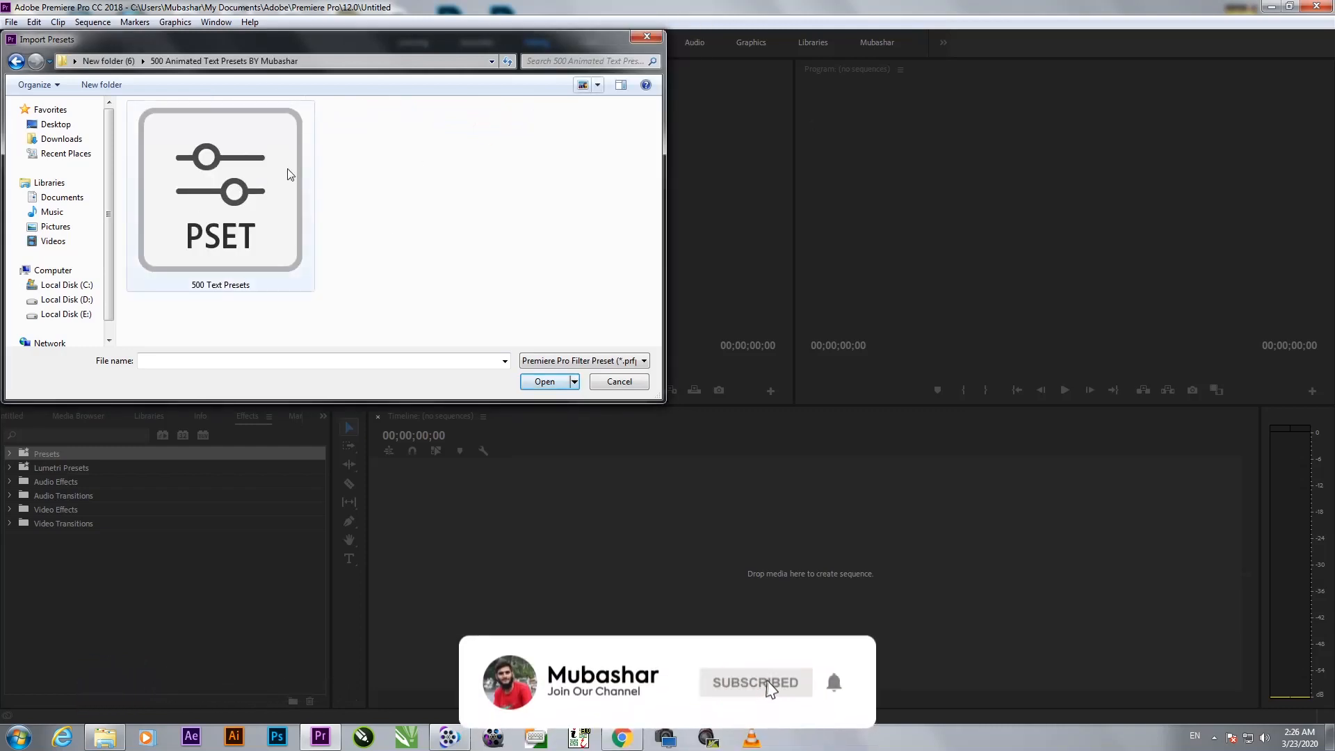
pyautogui.click(221, 202)
pyautogui.click(532, 385)
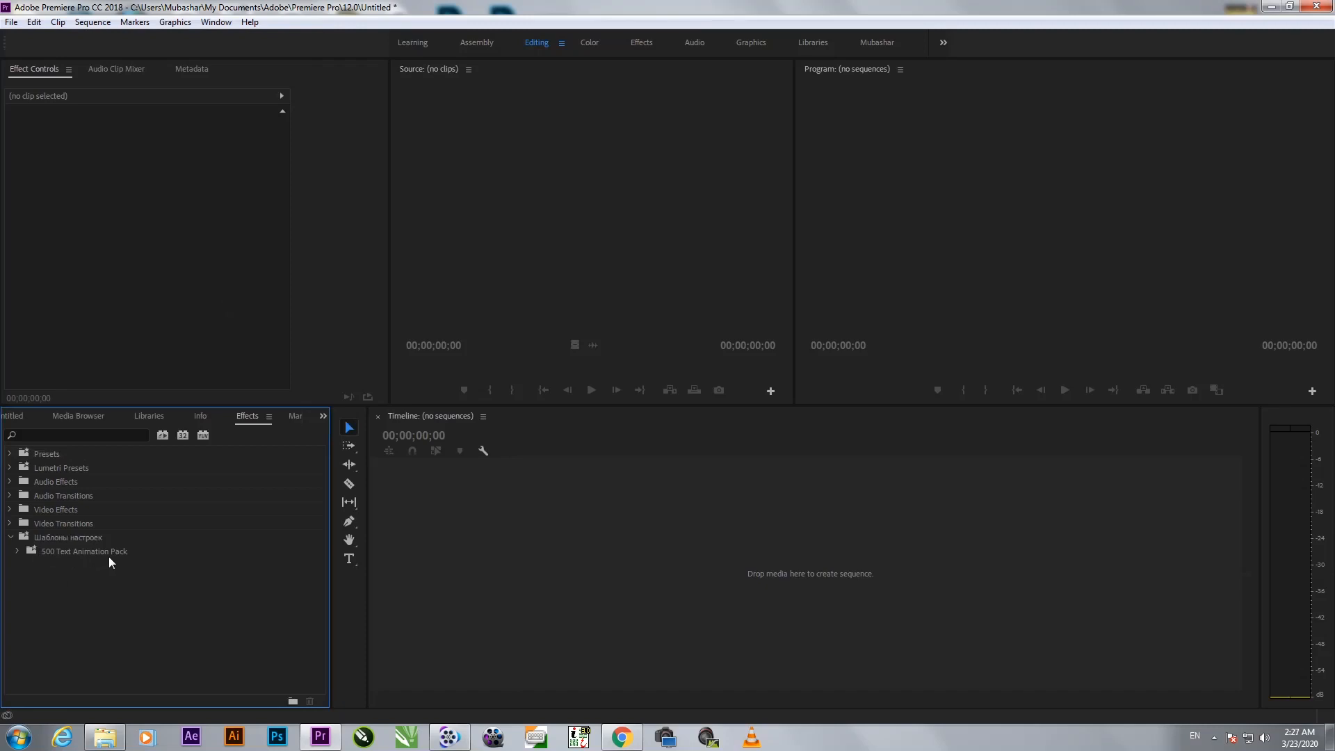
# Step: Examine the categories of the imported 500 Text Animation Pack and the IN presets under Bounce Text Animation
pyautogui.click(17, 551)
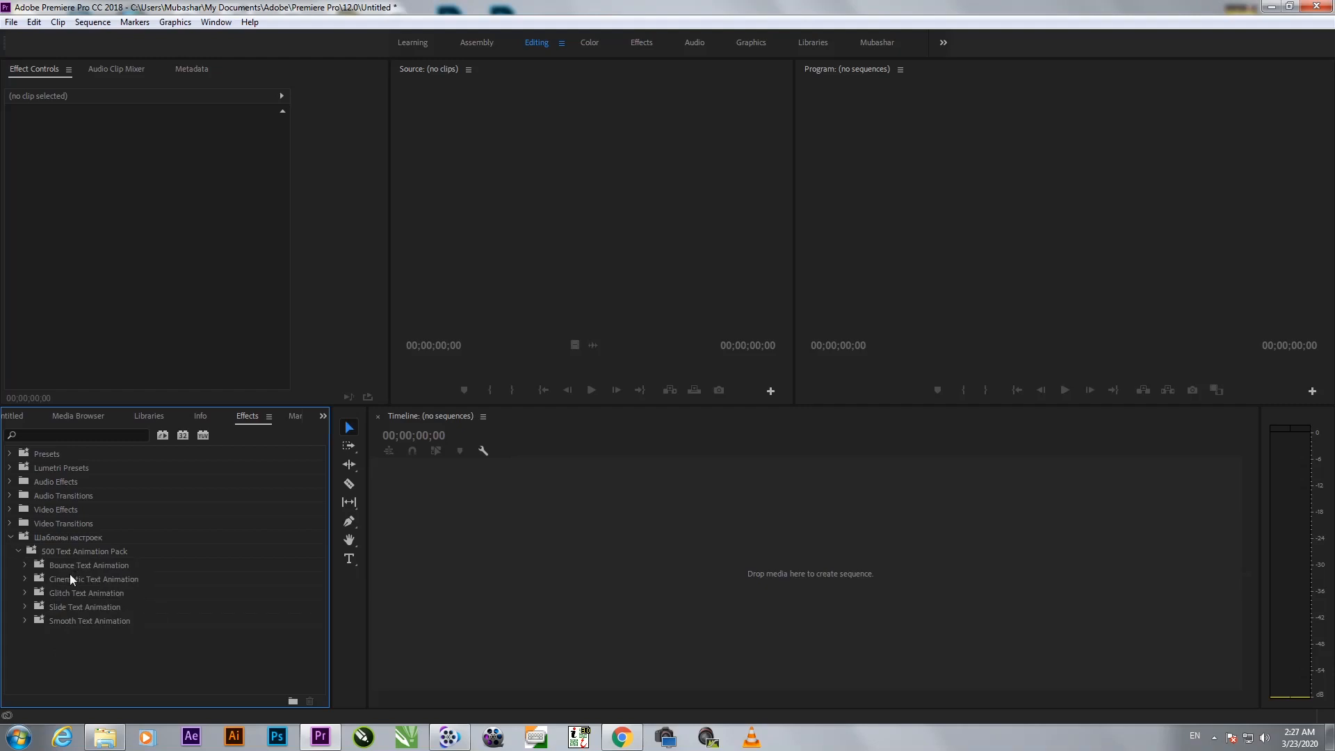
pyautogui.click(23, 563)
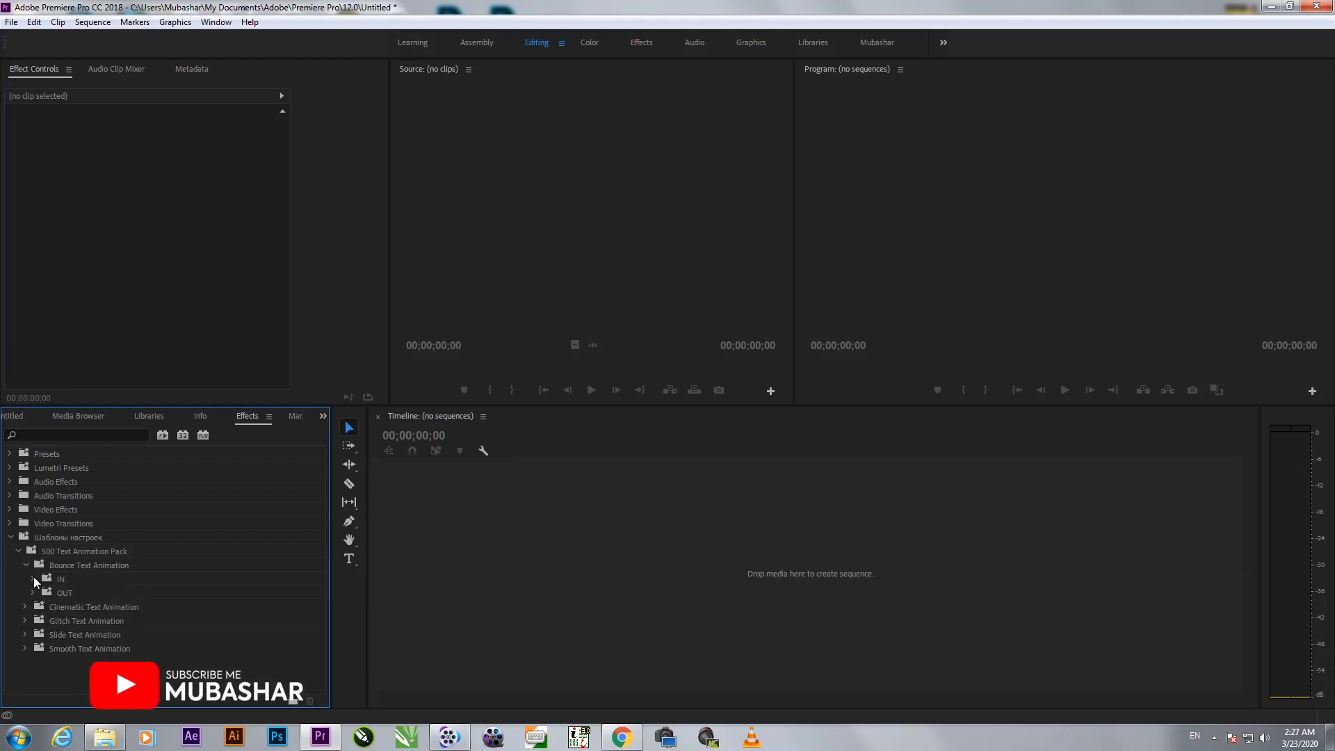
pyautogui.click(35, 578)
pyautogui.scroll(-3, 50, 638)
pyautogui.scroll(-12, 63, 641)
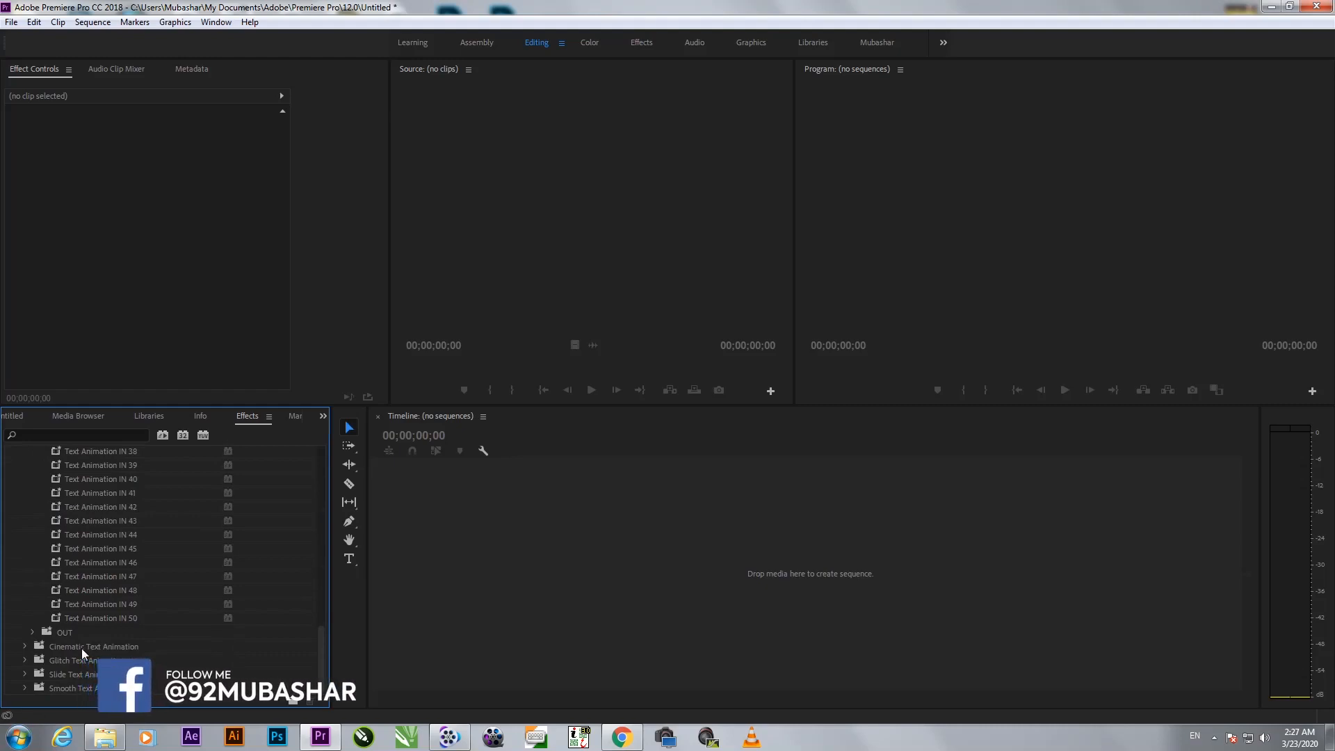
pyautogui.scroll(5, 78, 650)
pyautogui.scroll(10, 68, 587)
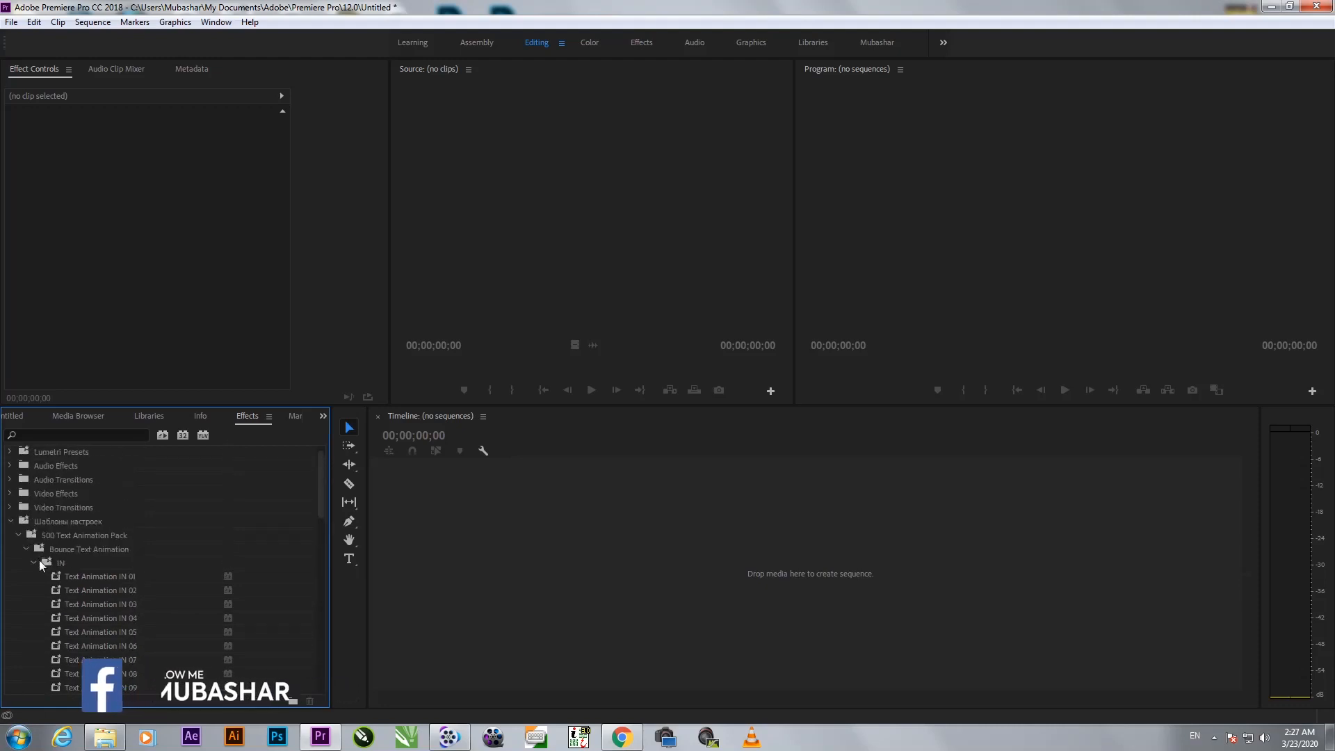
pyautogui.click(24, 548)
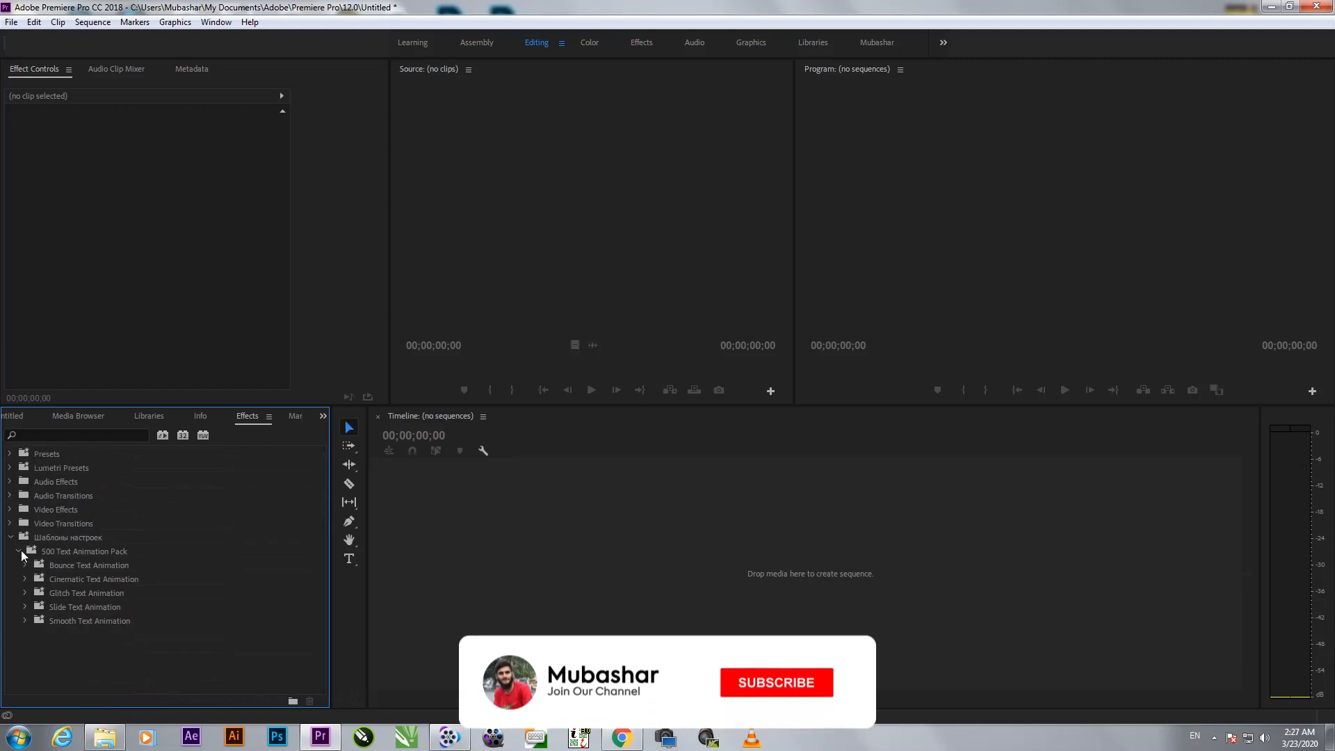
pyautogui.click(10, 539)
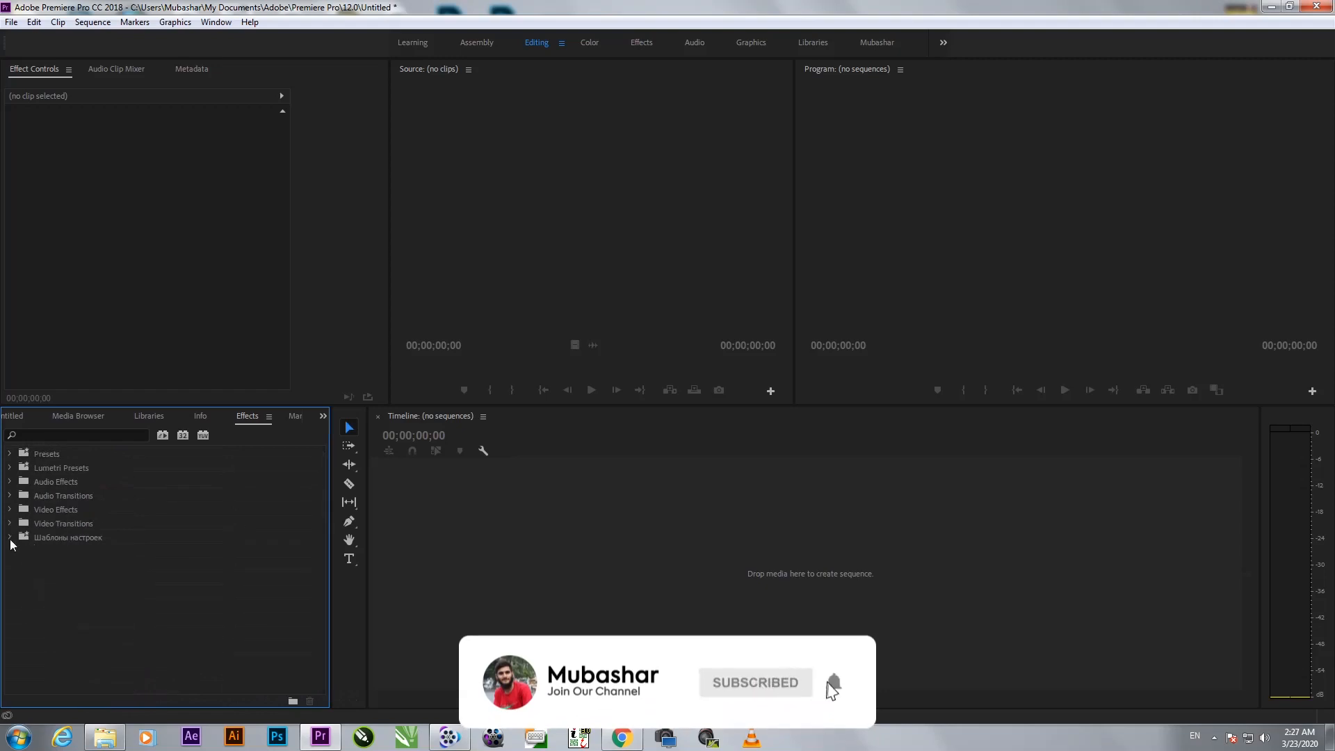
# Step: Create a new sequence in the project with the default settings
pyautogui.click(7, 416)
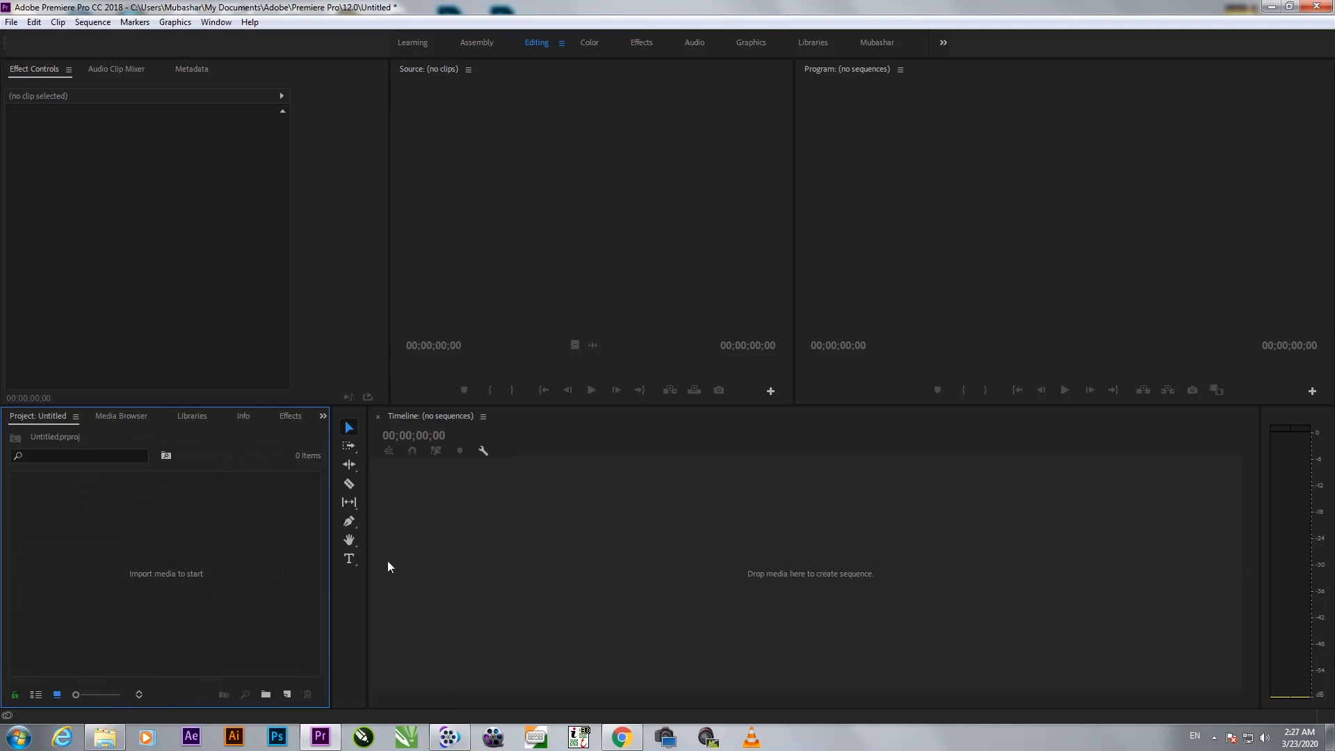
pyautogui.hotkey('ctrl', 'n')
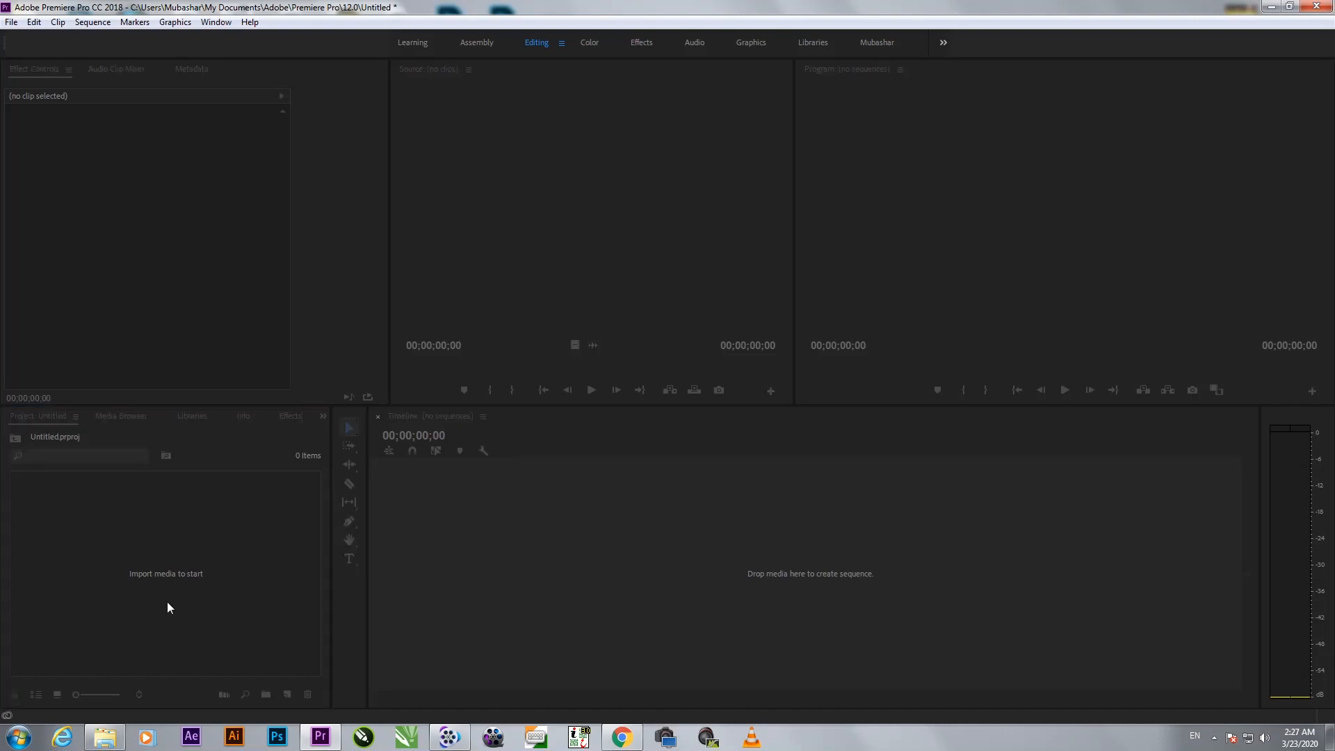
pyautogui.press('Return')
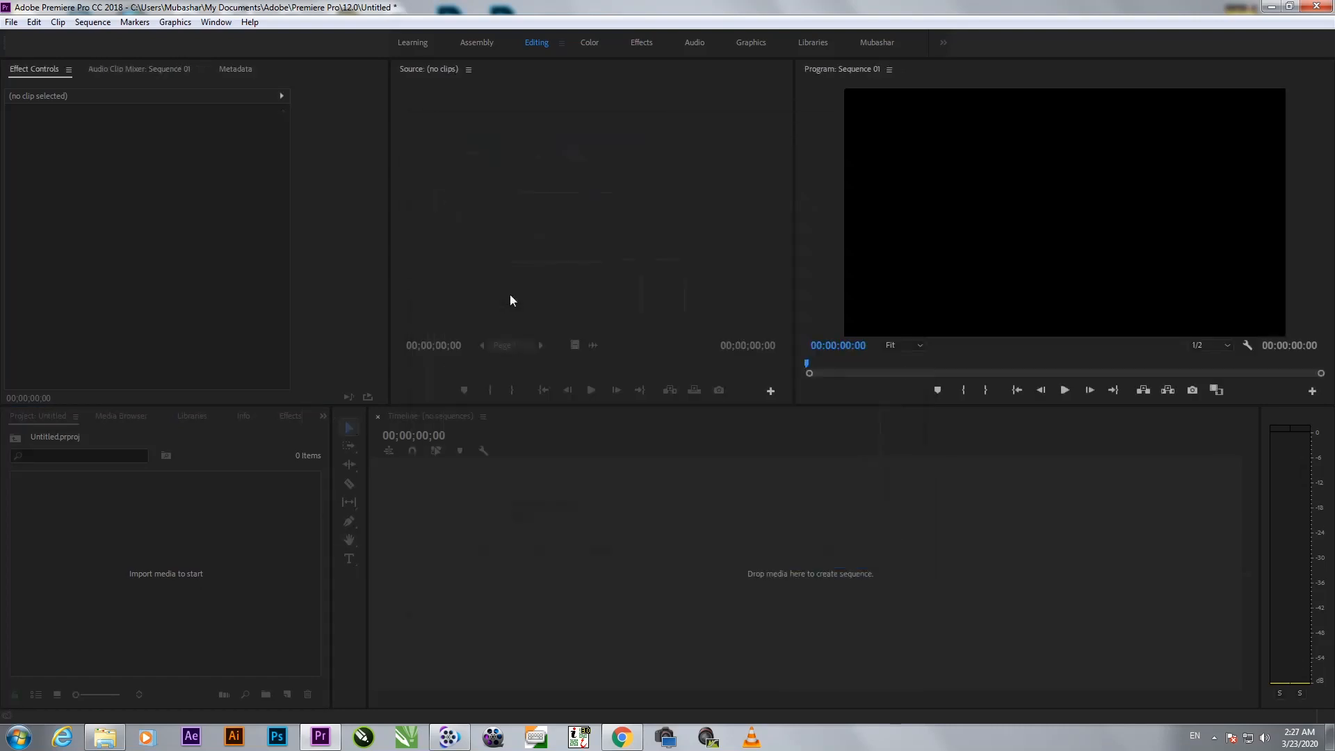
pyautogui.moveTo(534, 462); pyautogui.dragTo(429, 466)
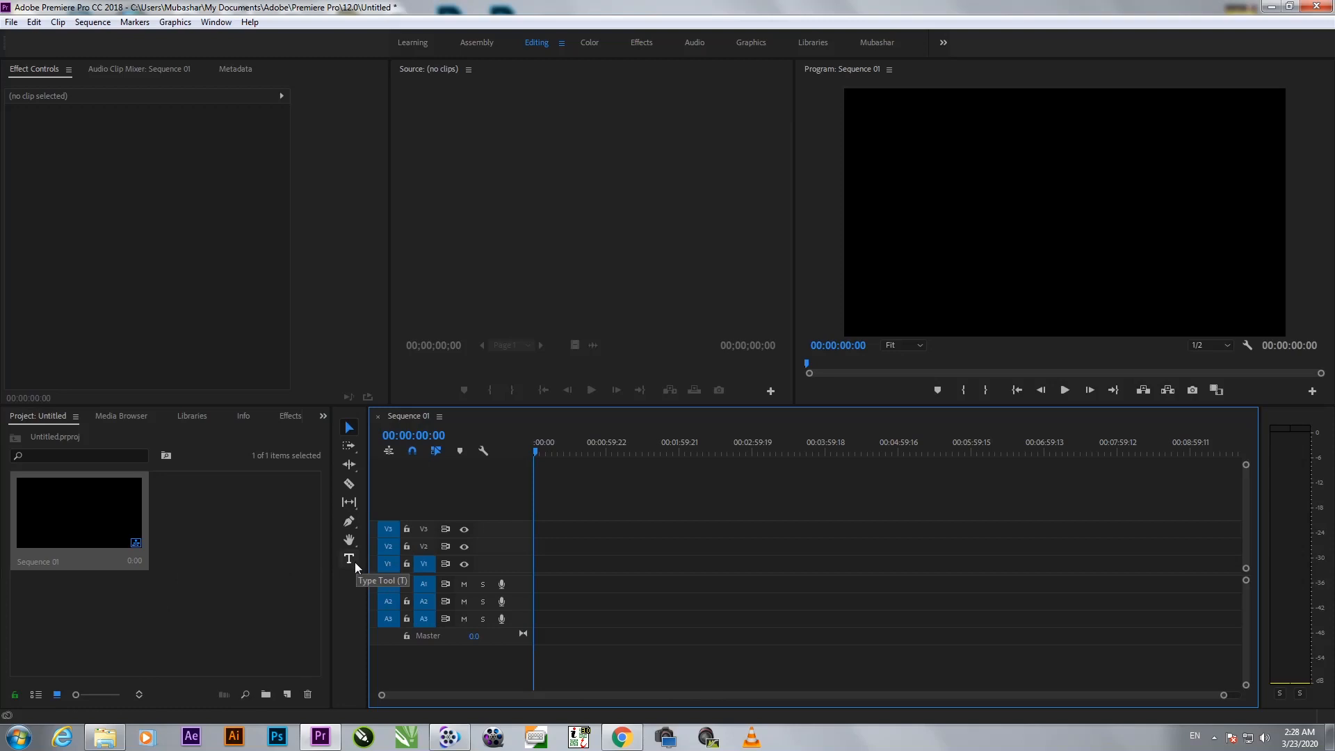
# Step: Create a legacy title with the default 1920 × 1080, 23.976 fps settings and the default name
pyautogui.click(9, 22)
pyautogui.moveTo(152, 41)
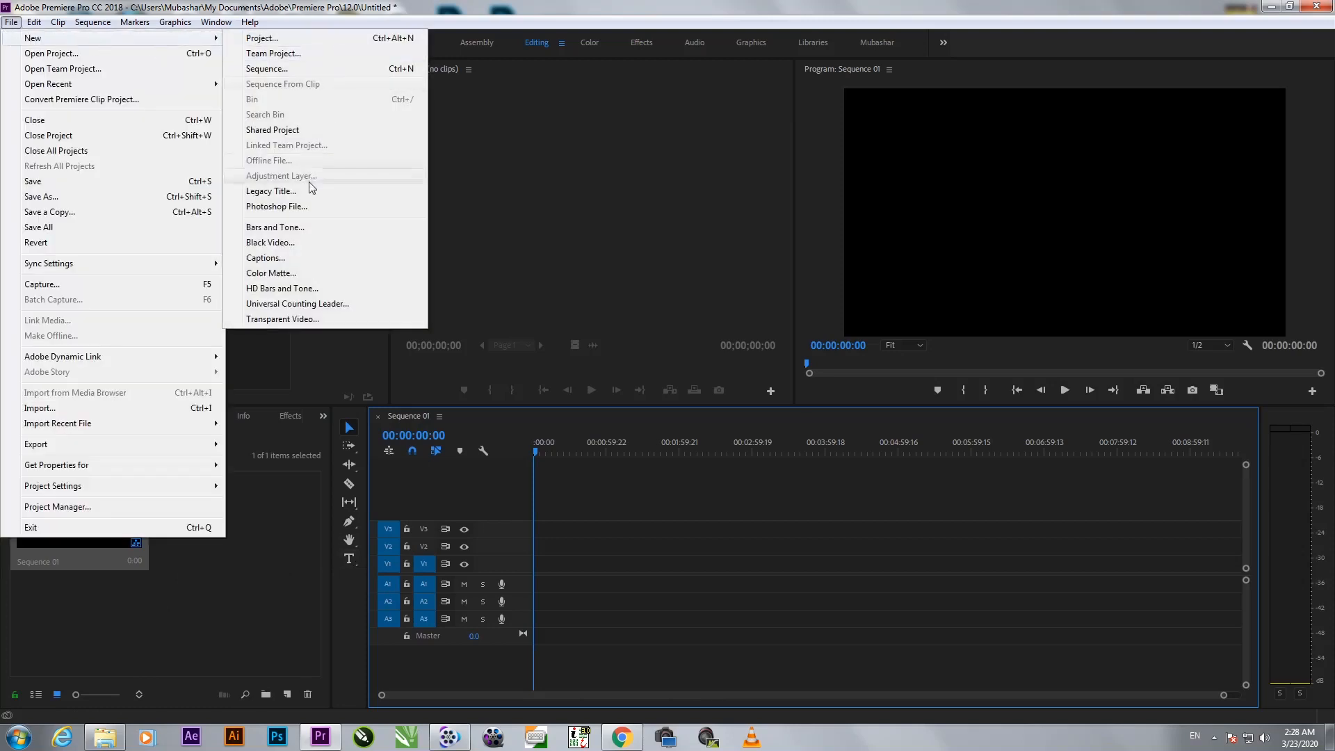
pyautogui.click(267, 191)
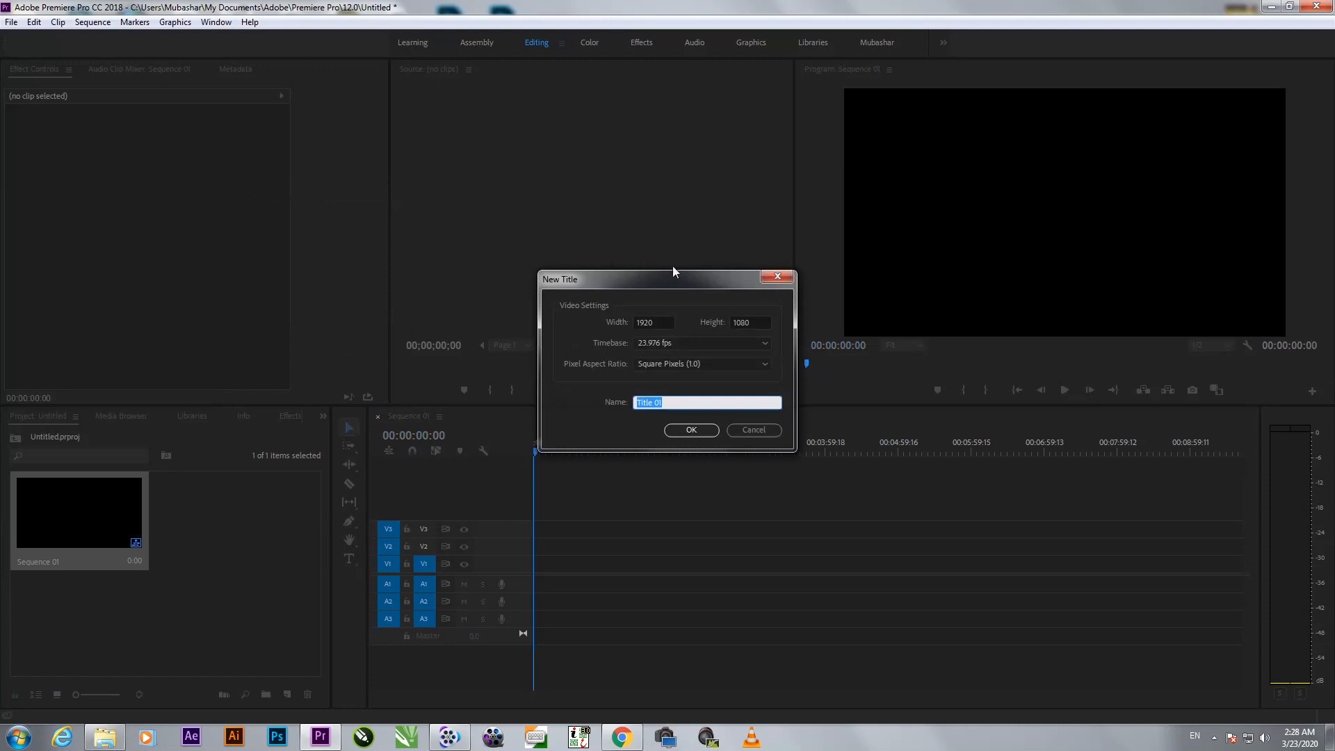
pyautogui.moveTo(669, 280); pyautogui.dragTo(413, 156)
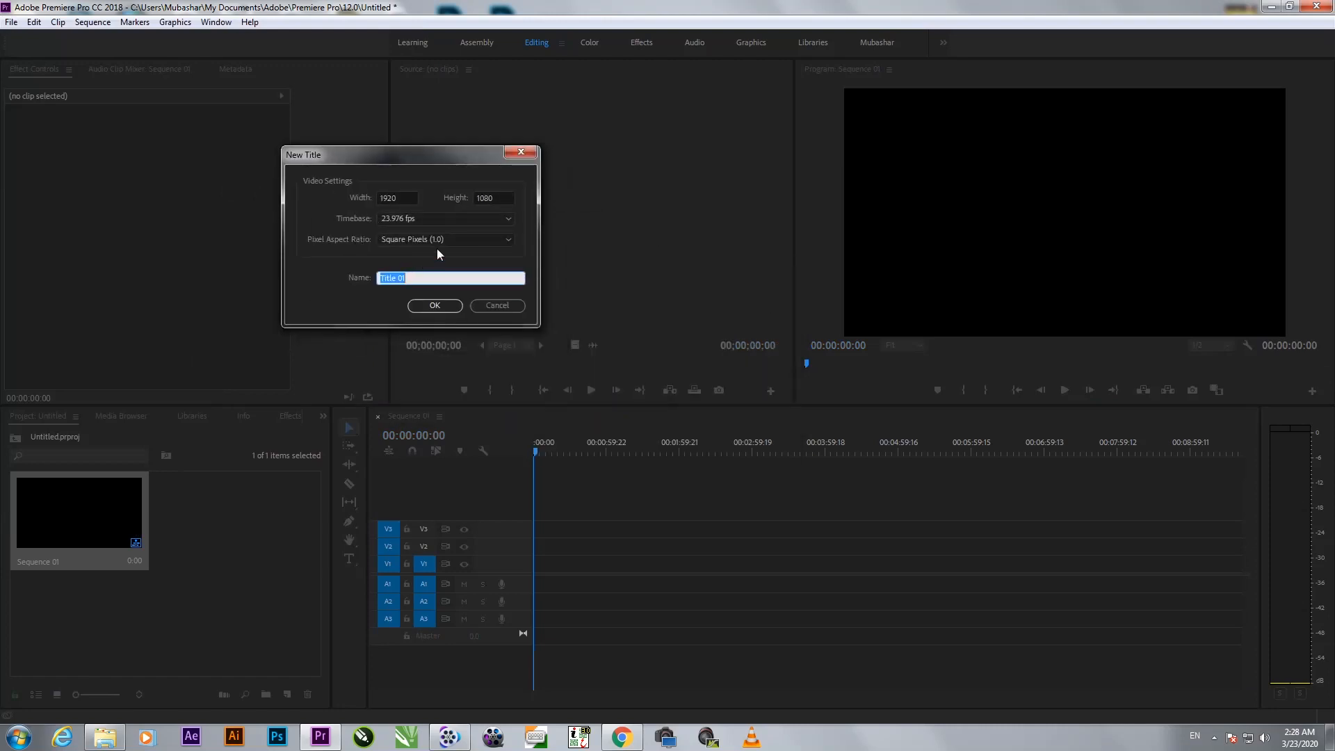
pyautogui.click(438, 307)
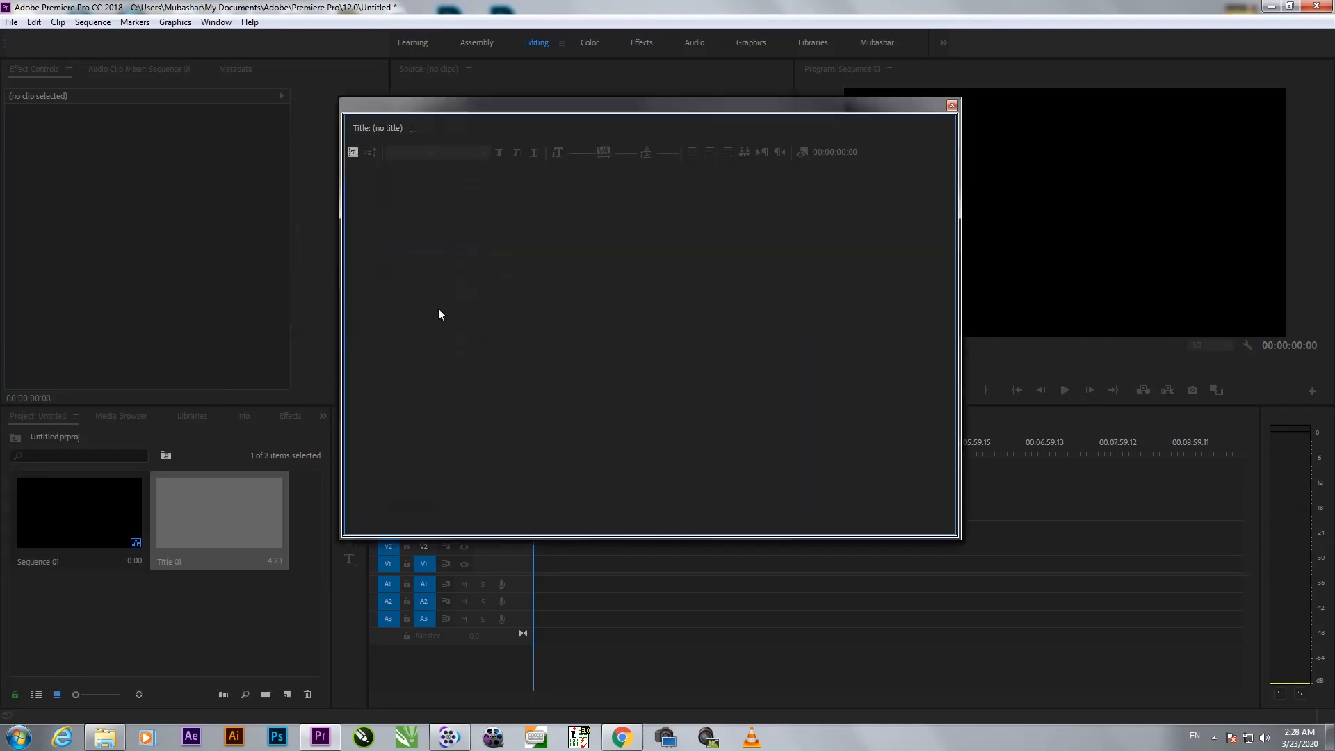
pyautogui.moveTo(582, 98); pyautogui.dragTo(402, 134)
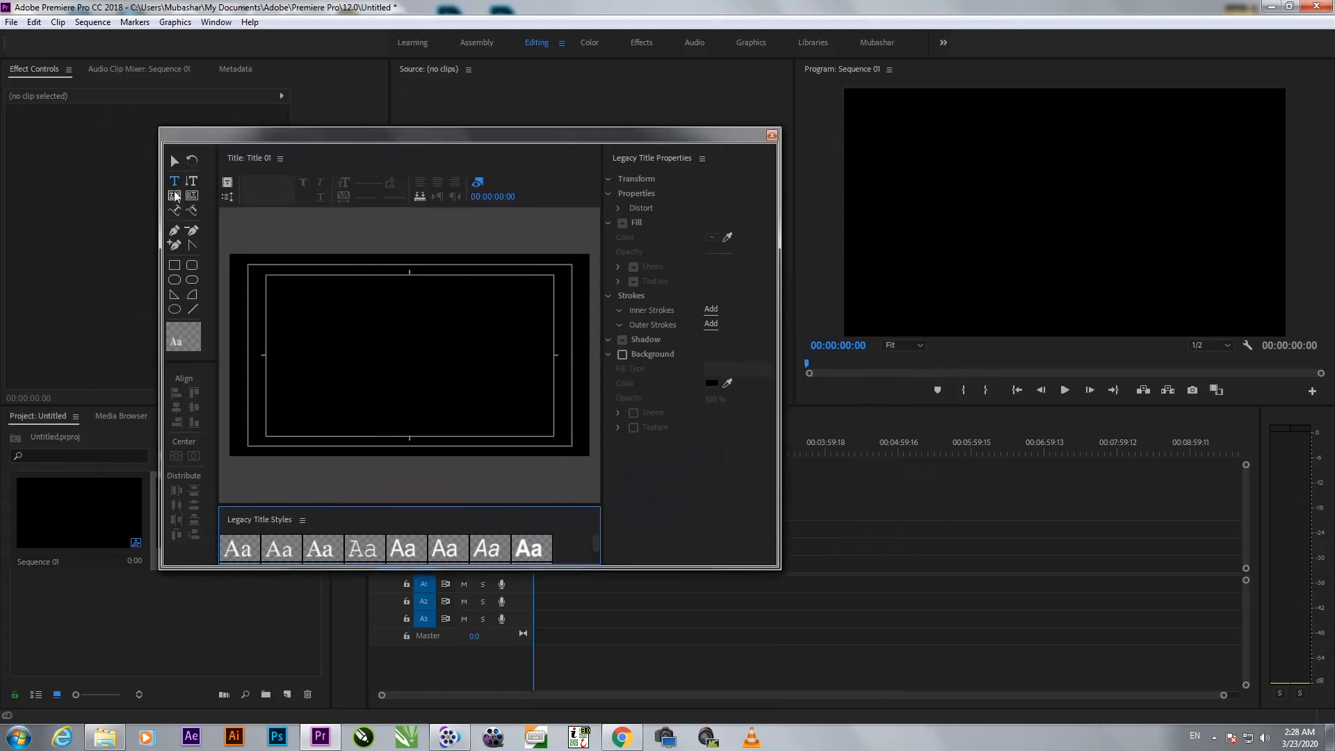
# Step: Add the creator's name as title text, enlarge it to a font size of about 346 and move it toward the frame's middle
pyautogui.click(375, 344)
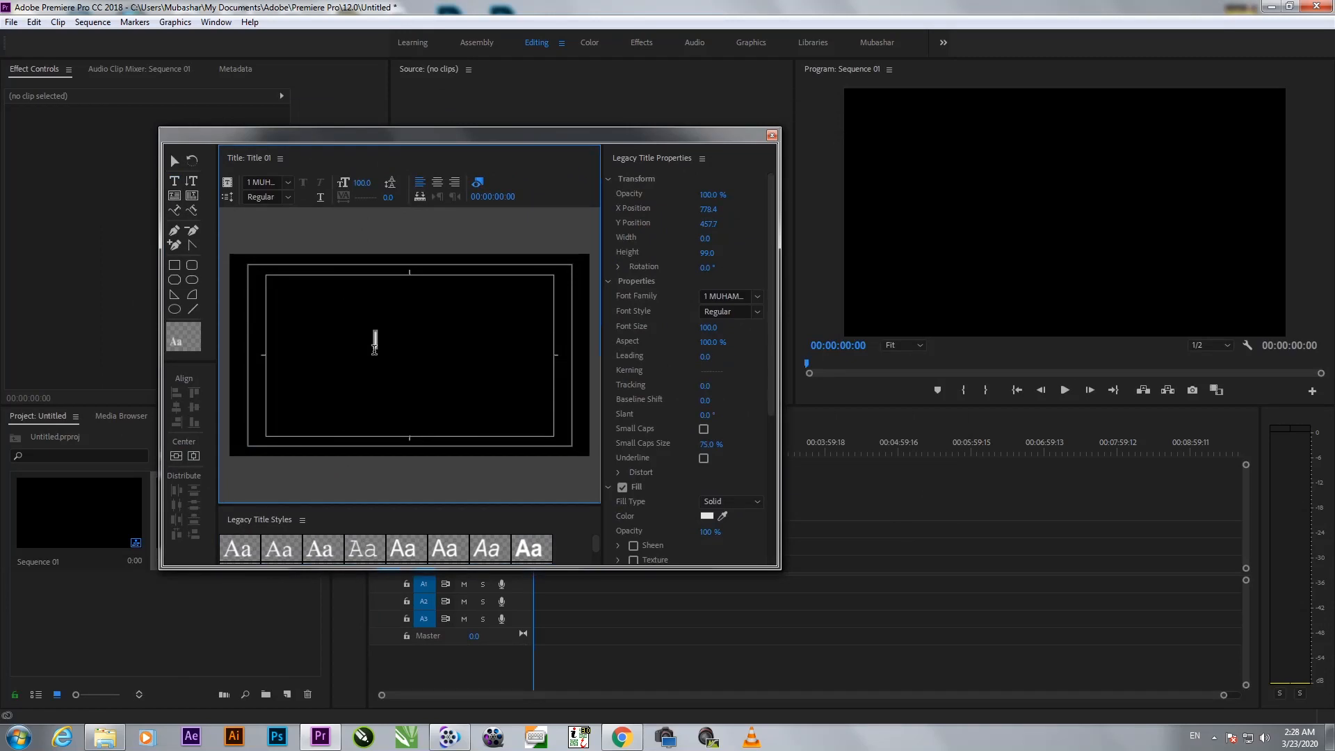
pyautogui.write('Mubashar')
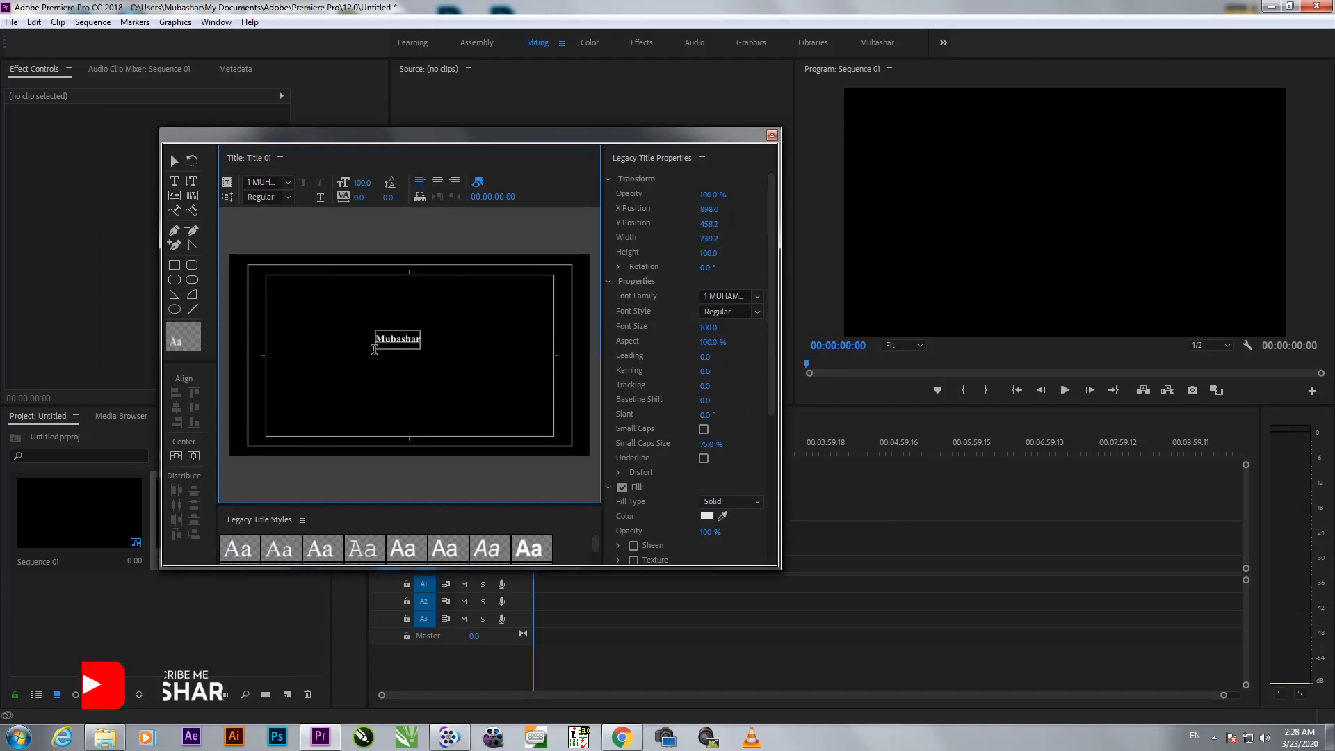
pyautogui.click(177, 164)
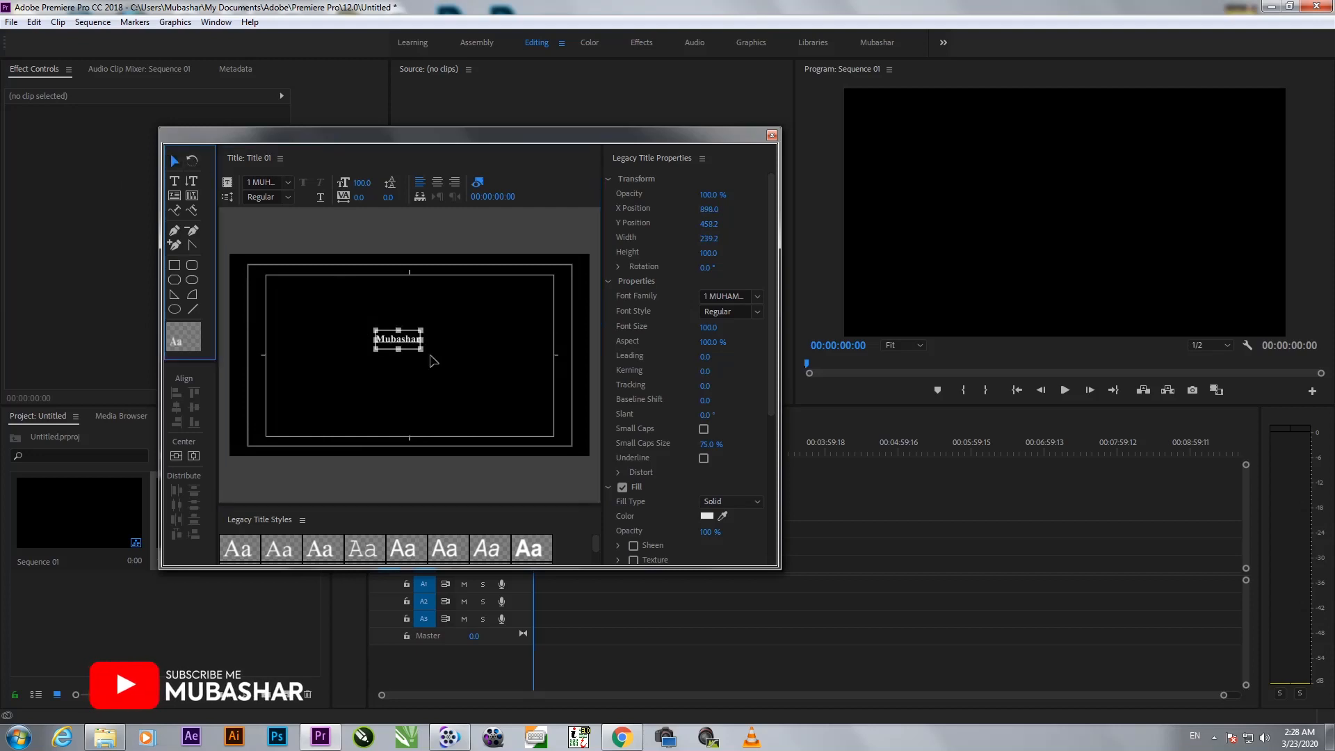
pyautogui.moveTo(422, 351); pyautogui.dragTo(534, 431)
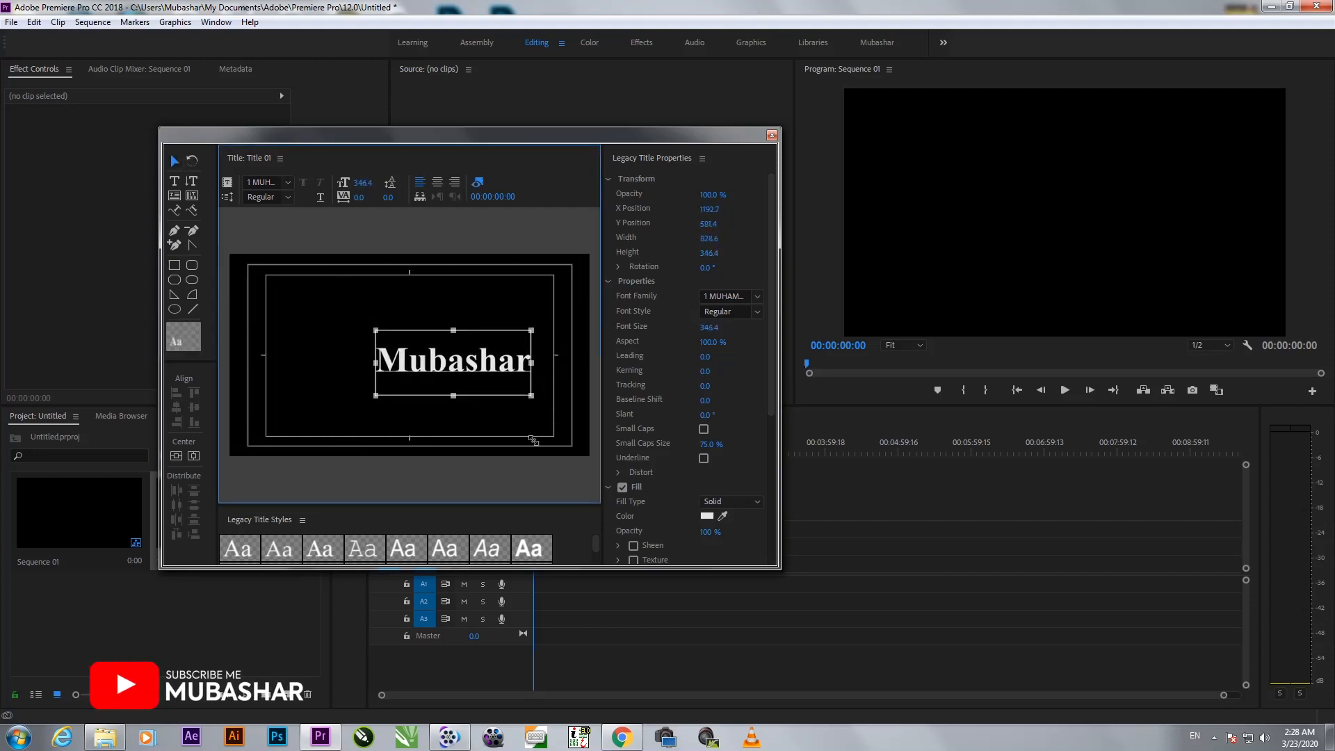
pyautogui.moveTo(507, 363); pyautogui.dragTo(432, 350)
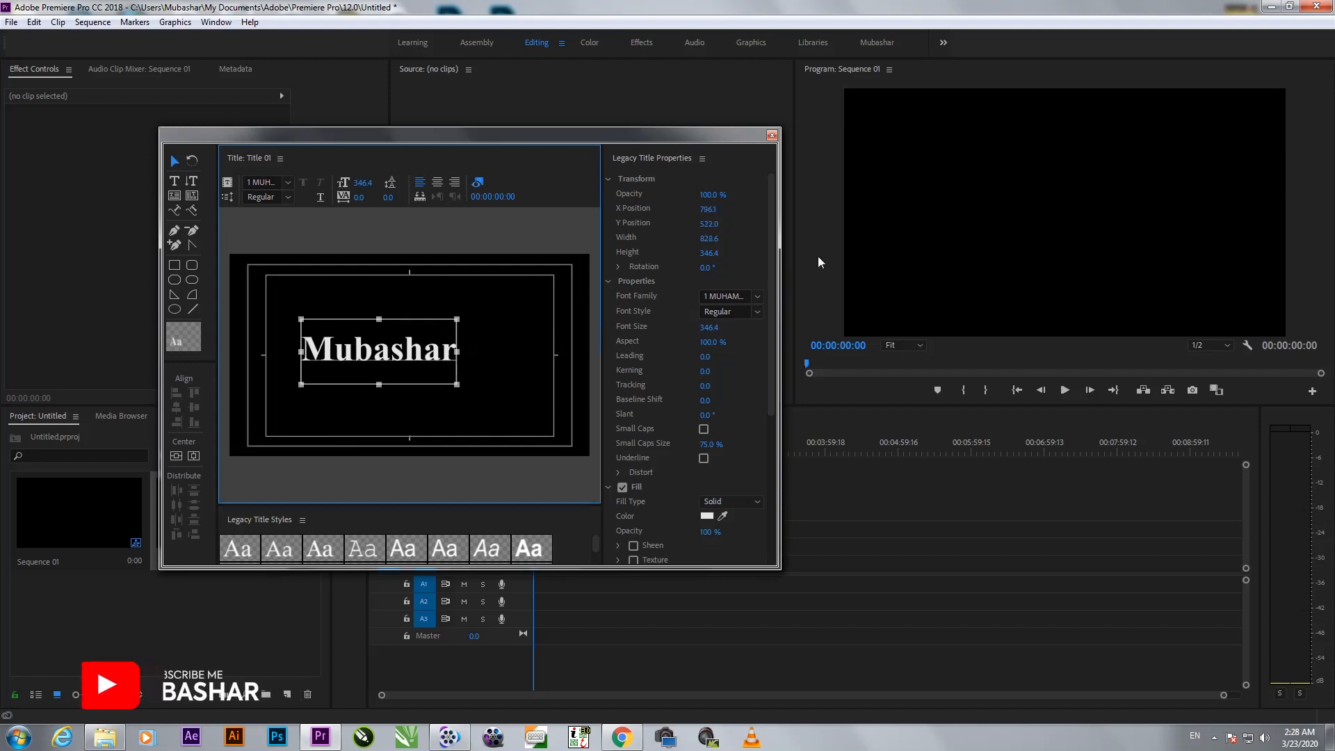
# Step: Set the title text's font family to Axiforma
pyautogui.click(732, 297)
pyautogui.write('Axiforma')
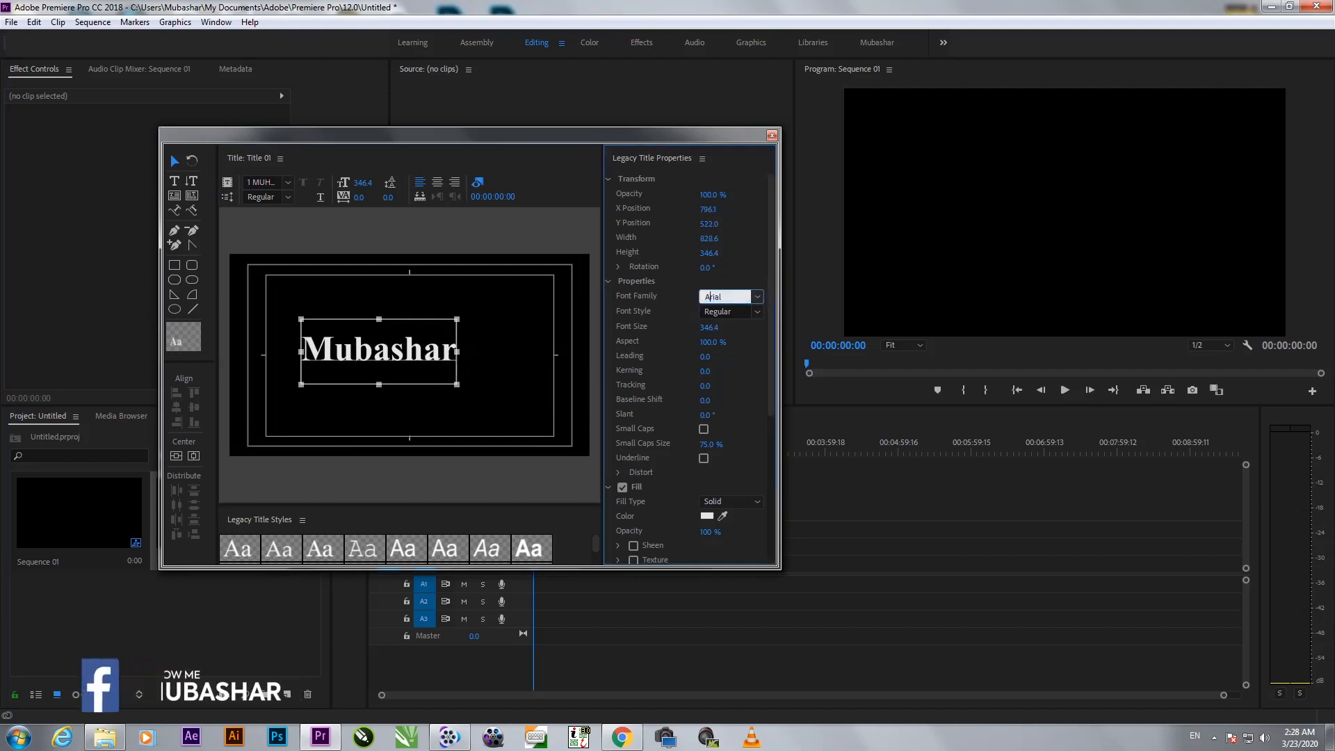
pyautogui.press('Return')
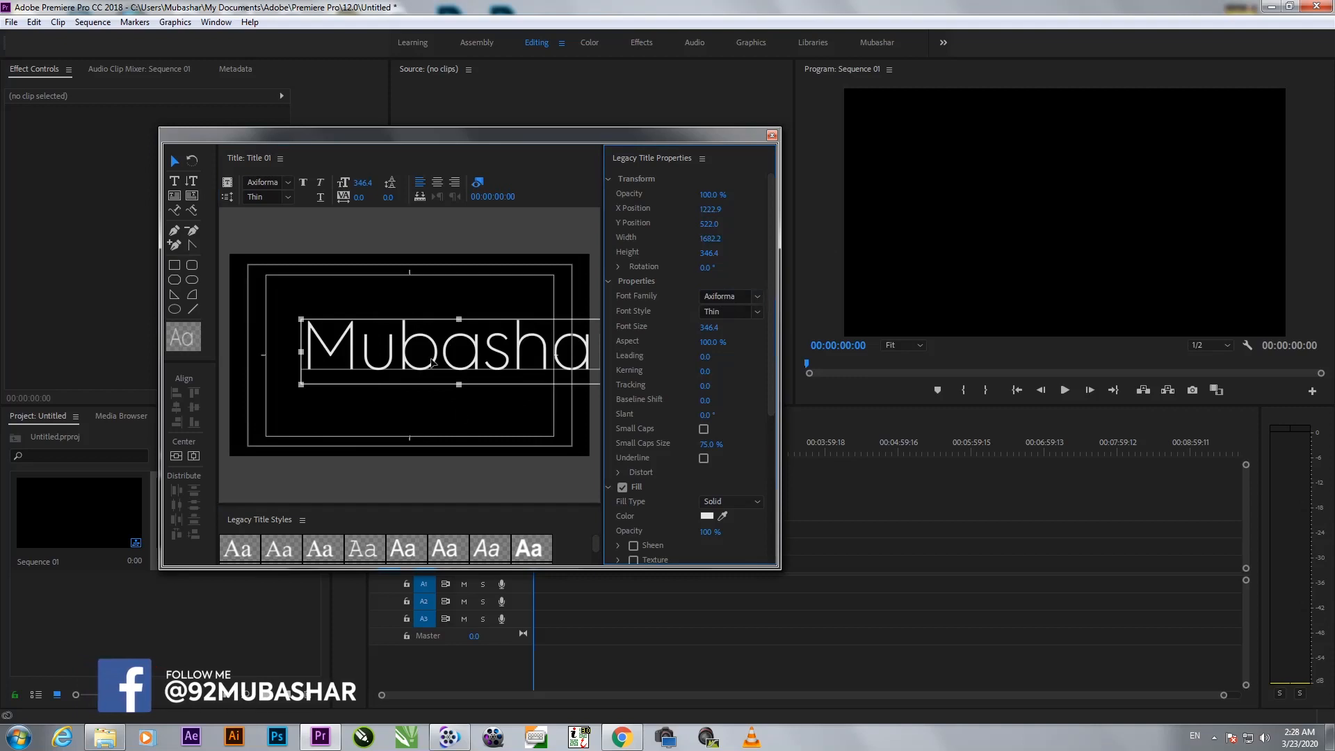
# Step: Shrink the title text to a font size of about 223 and center it horizontally and vertically in the frame
pyautogui.moveTo(302, 319); pyautogui.dragTo(427, 346)
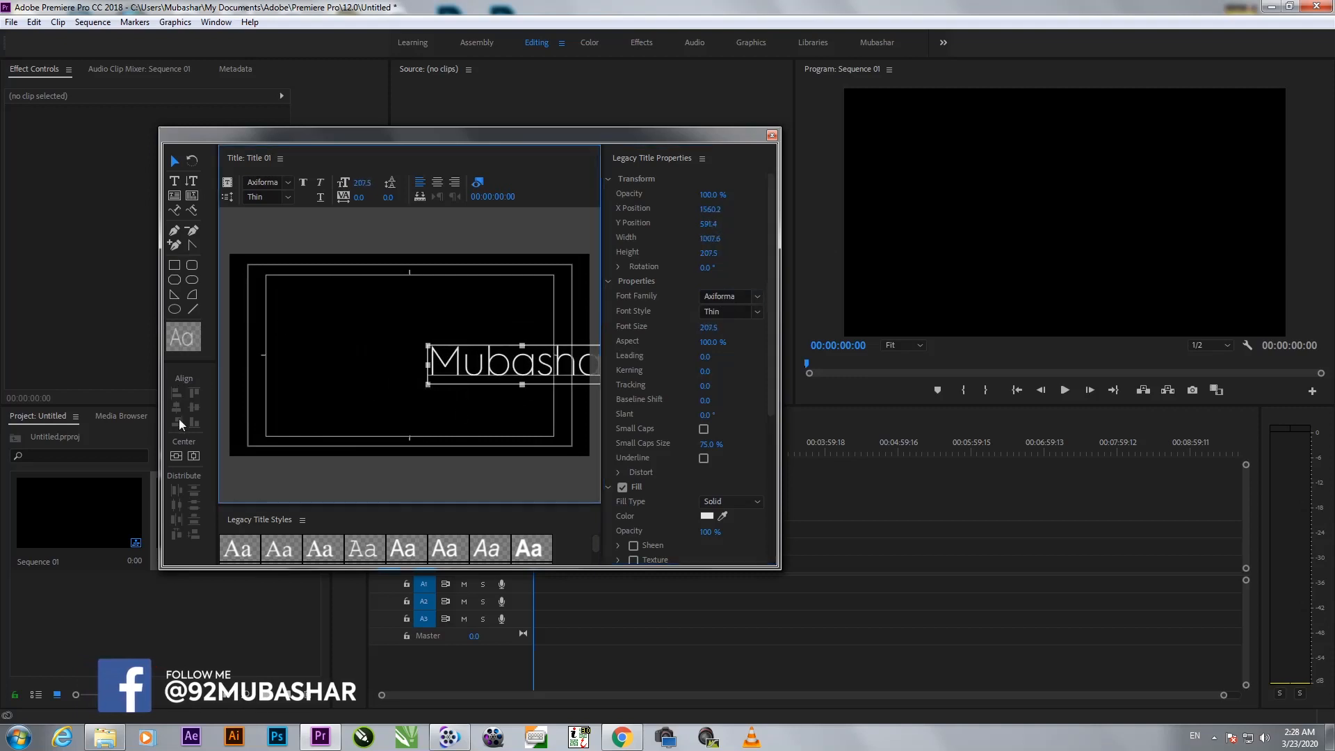
pyautogui.click(177, 457)
pyautogui.click(193, 455)
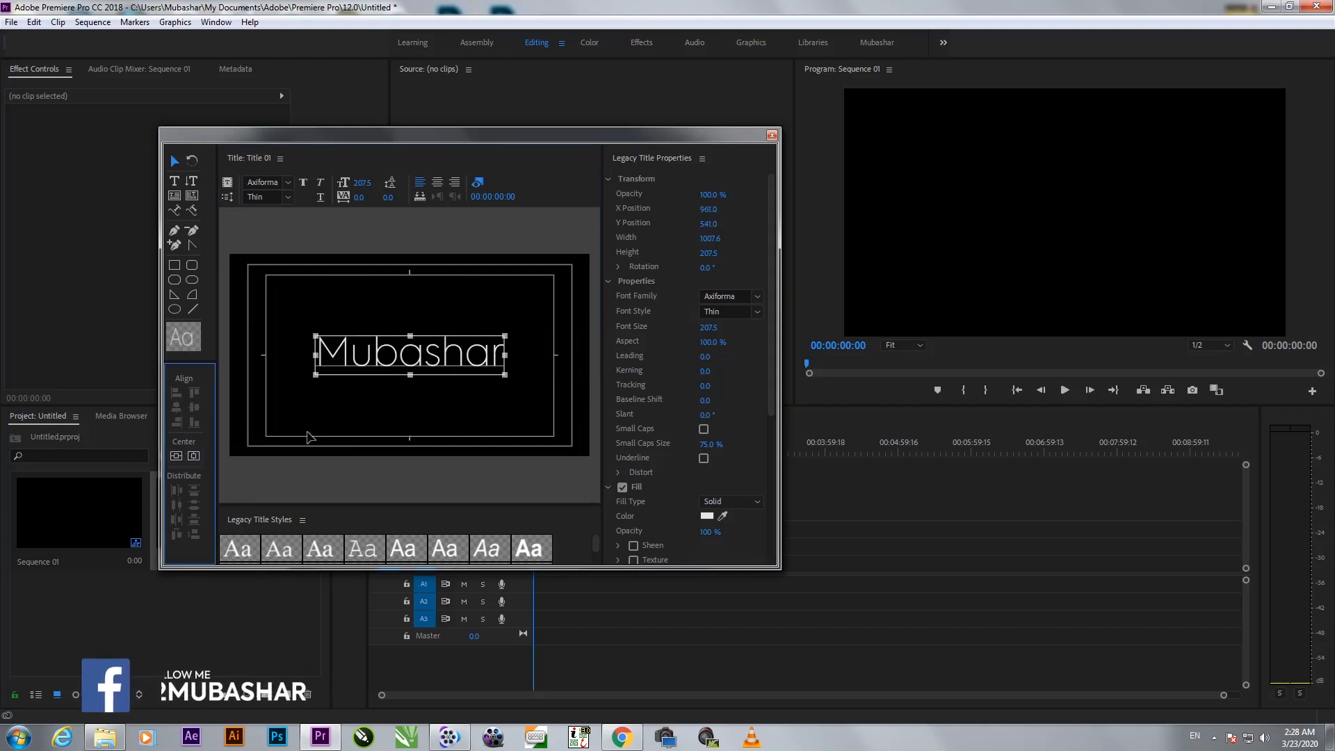
pyautogui.moveTo(316, 374); pyautogui.dragTo(302, 447)
pyautogui.click(173, 463)
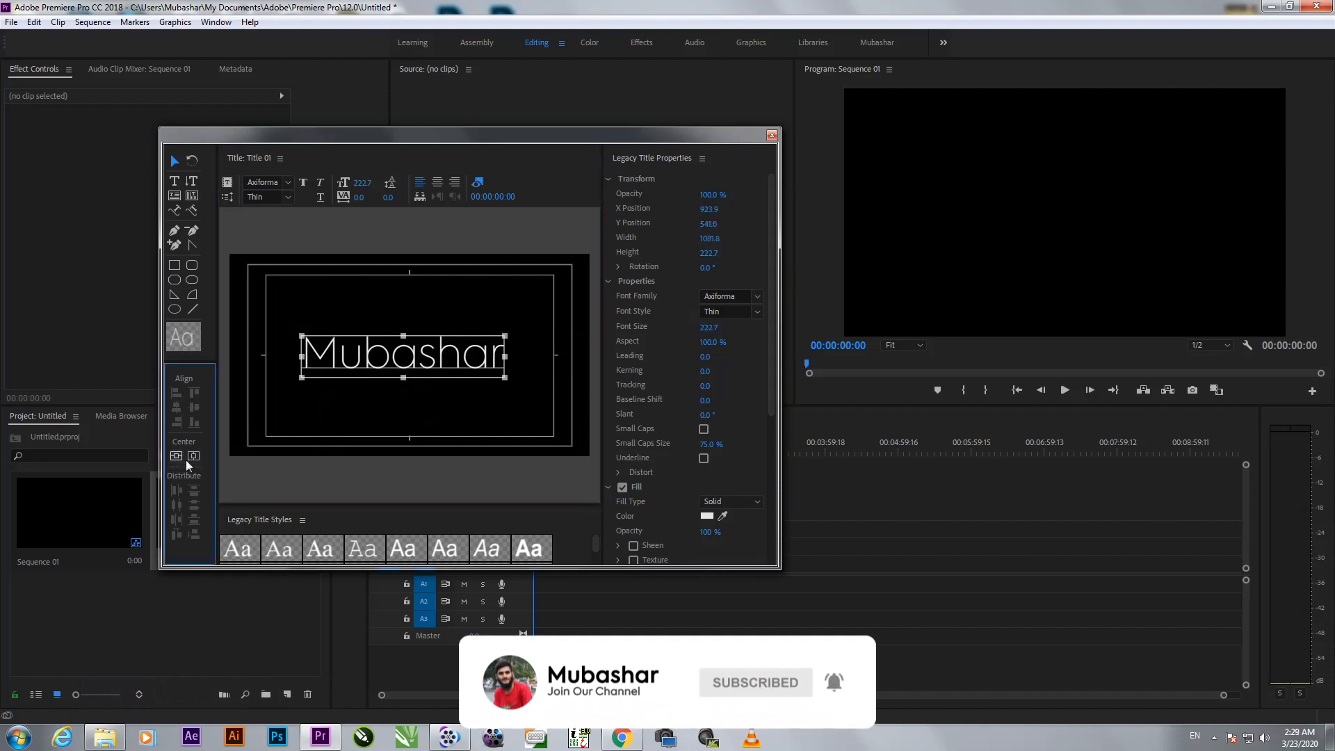
pyautogui.click(192, 456)
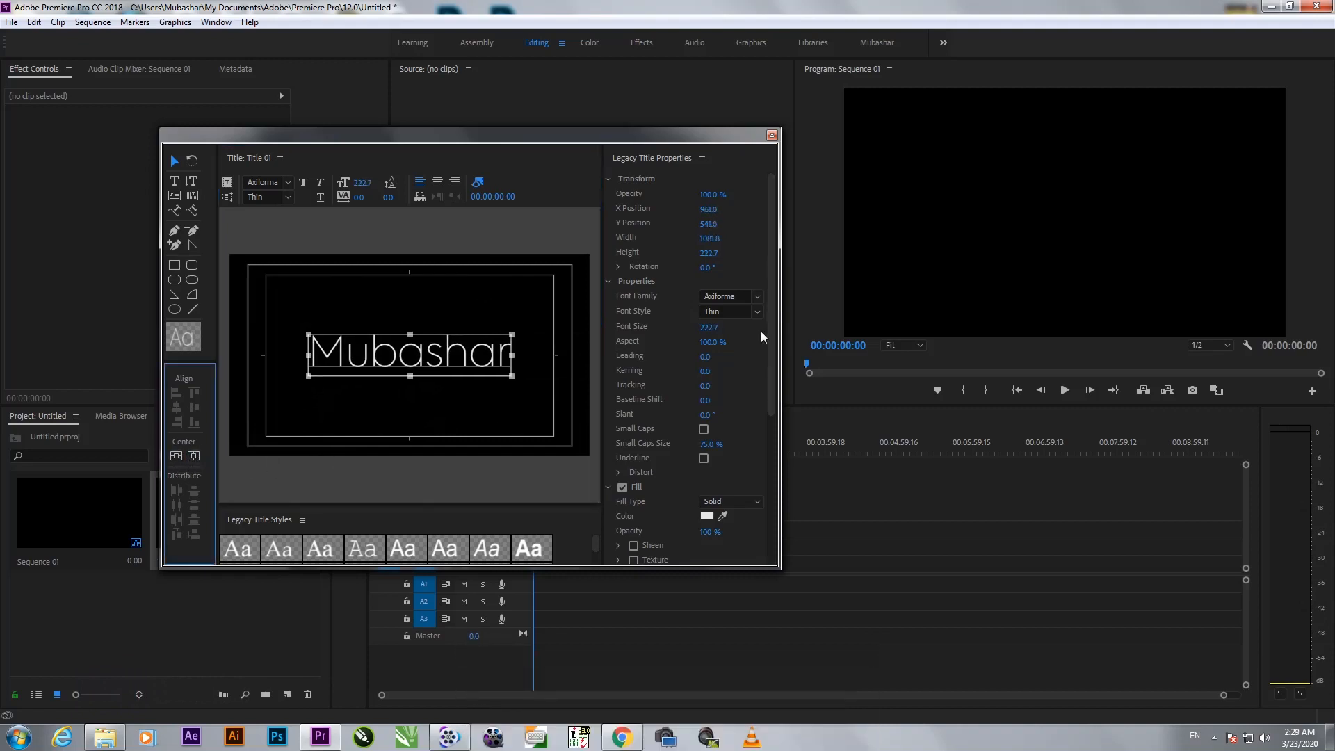
# Step: Set the title text's font style to Book and close the title editor
pyautogui.click(752, 316)
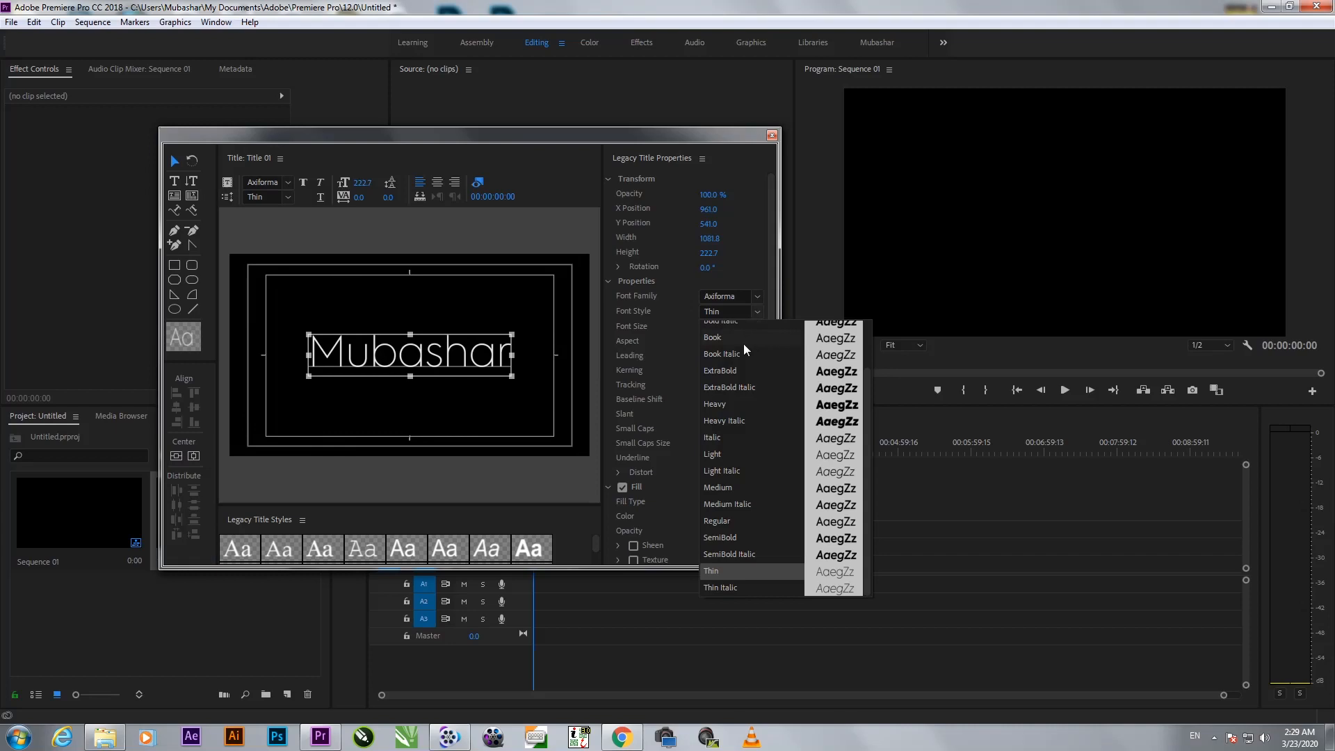
pyautogui.click(744, 340)
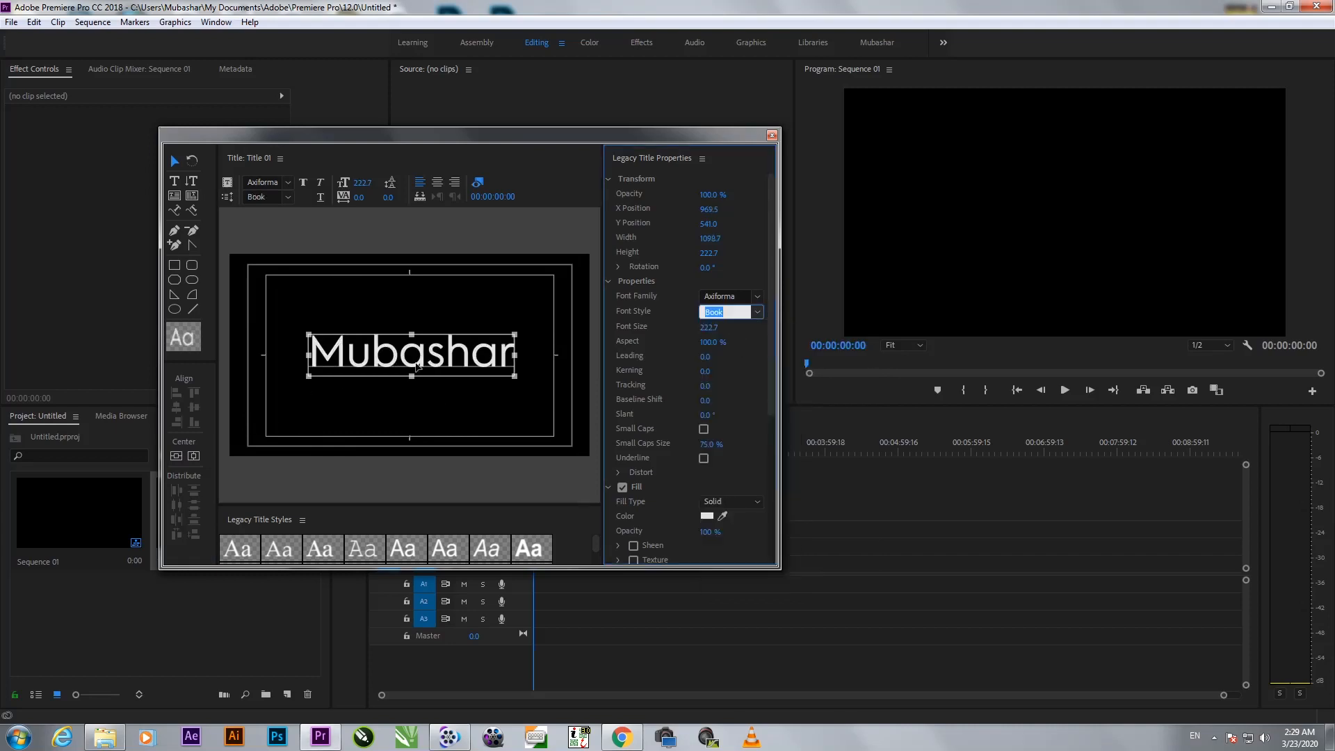
pyautogui.click(771, 135)
# Step: Place the Title 01 clip at the start of video track V1 and set the playhead to 00:00:00:05
pyautogui.click(213, 590)
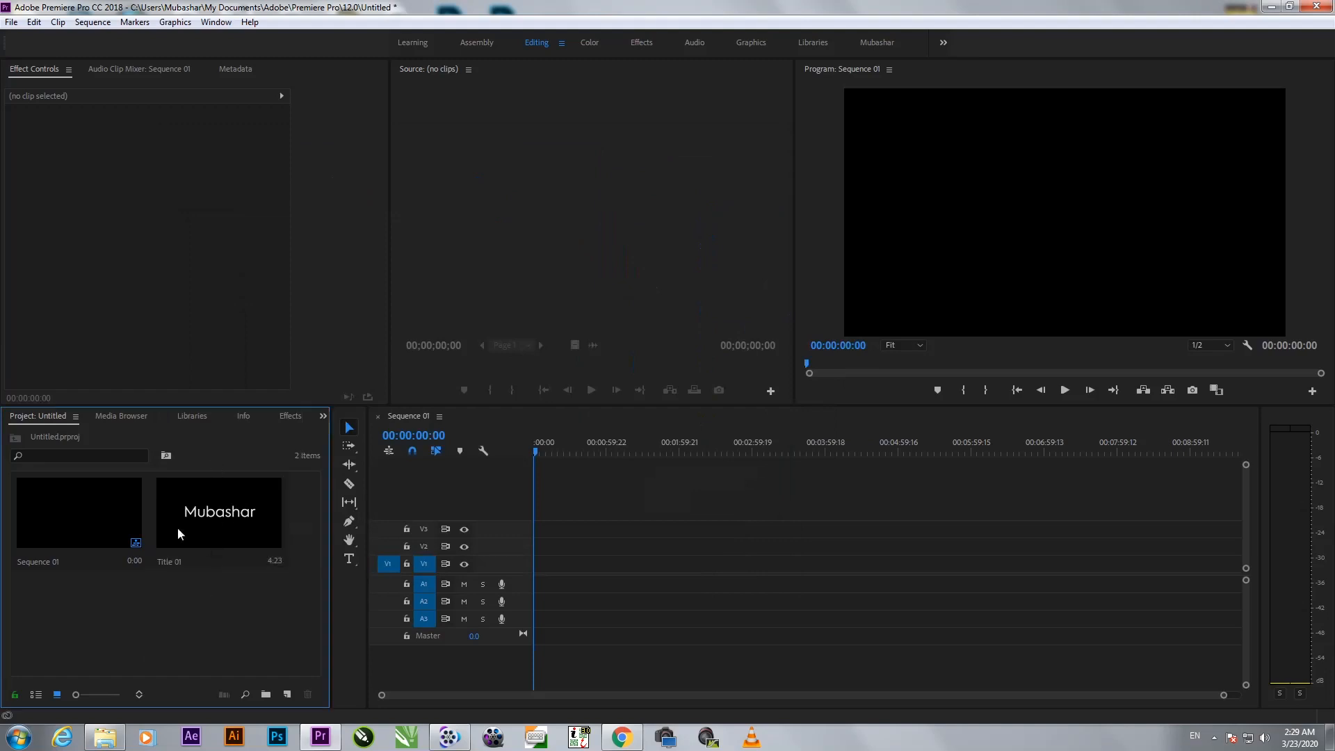
pyautogui.moveTo(196, 552); pyautogui.dragTo(528, 560)
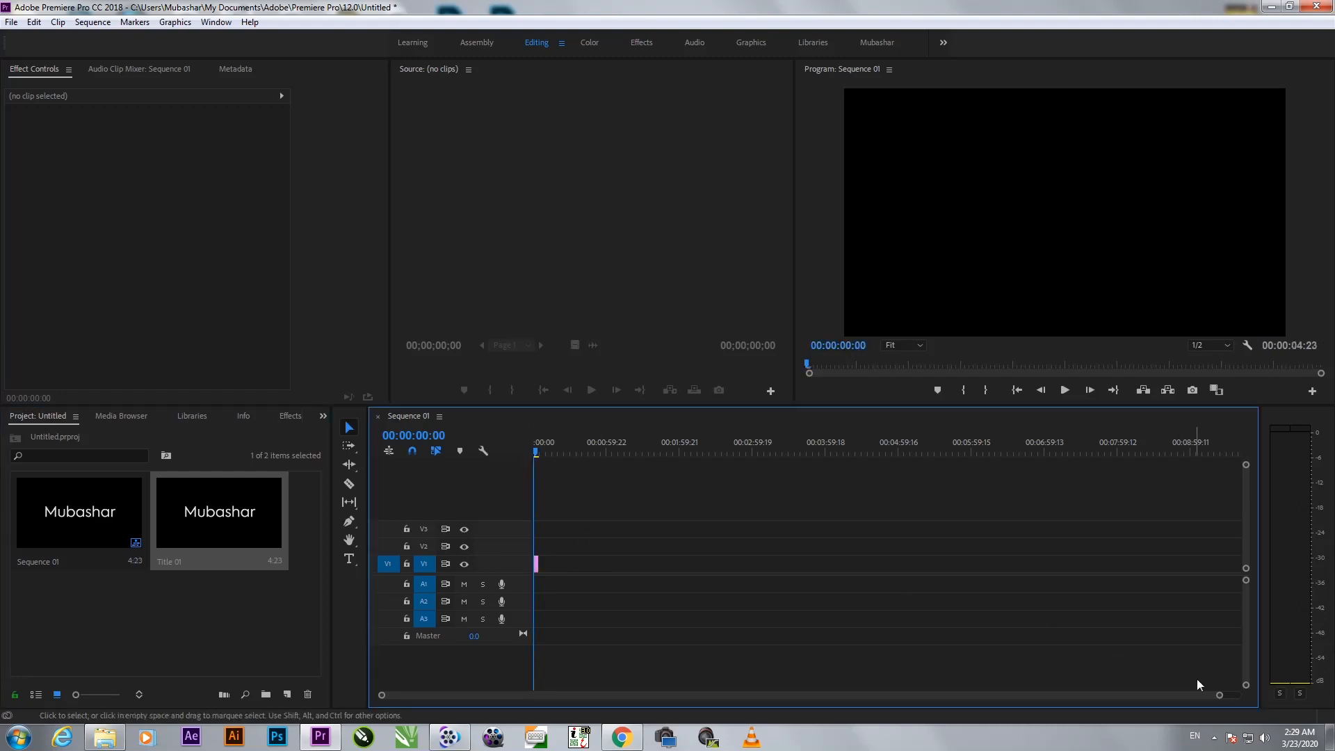
pyautogui.moveTo(1223, 694); pyautogui.dragTo(843, 682)
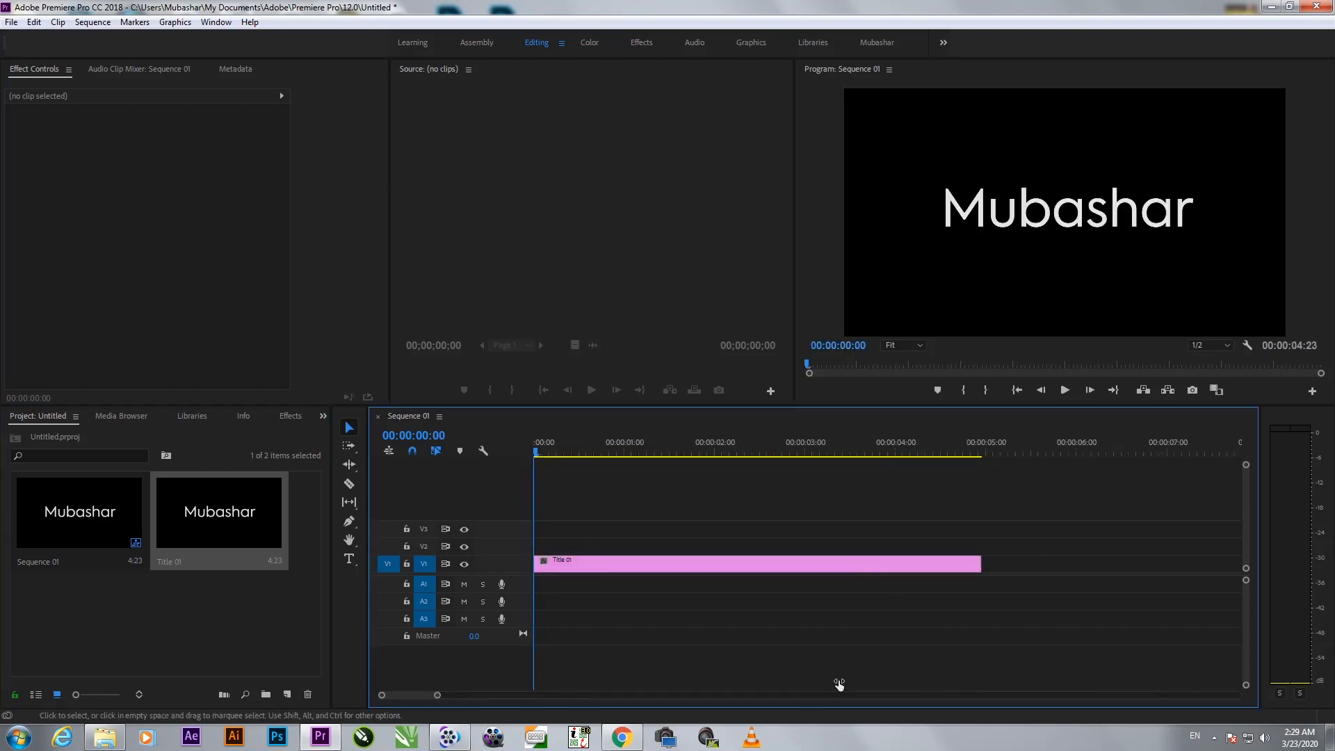
pyautogui.moveTo(697, 452); pyautogui.dragTo(549, 476)
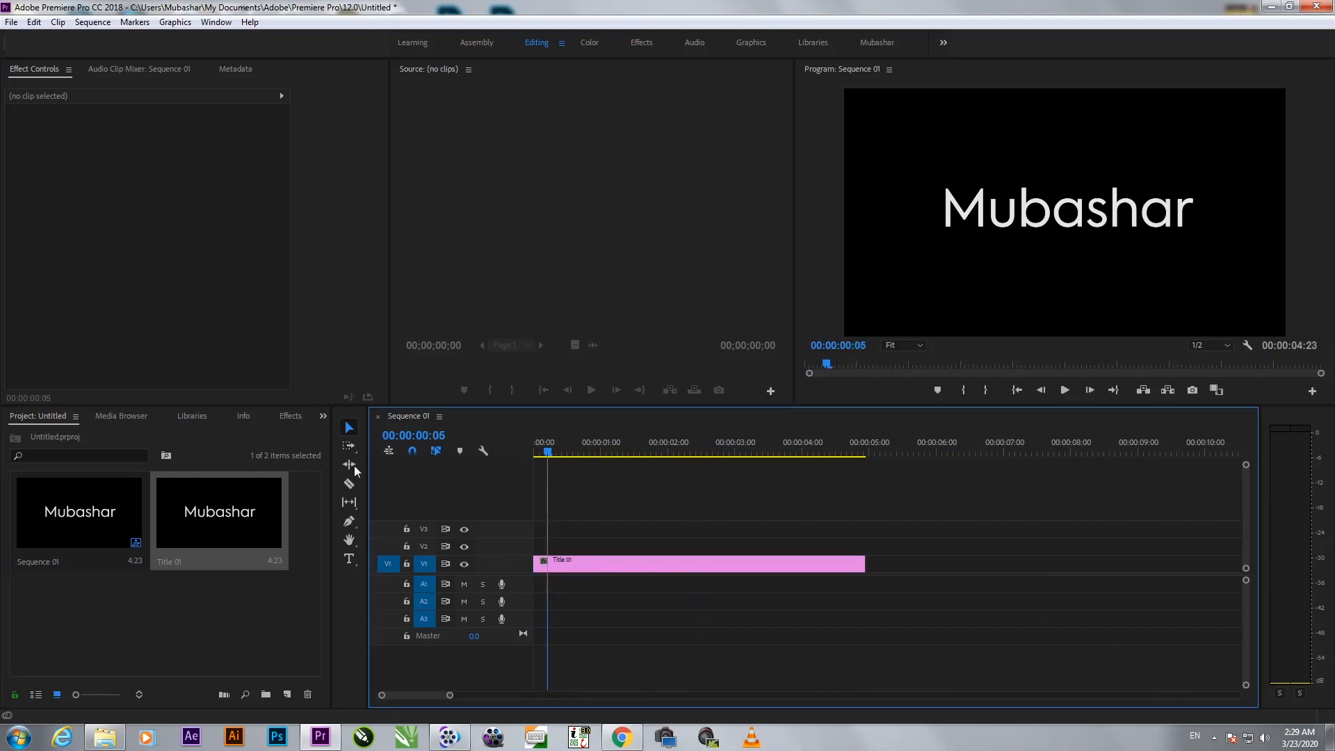
# Step: Show the contents of the imported 500 Text Animation Pack in the effects list and magnify the screen to 200%
pyautogui.click(289, 415)
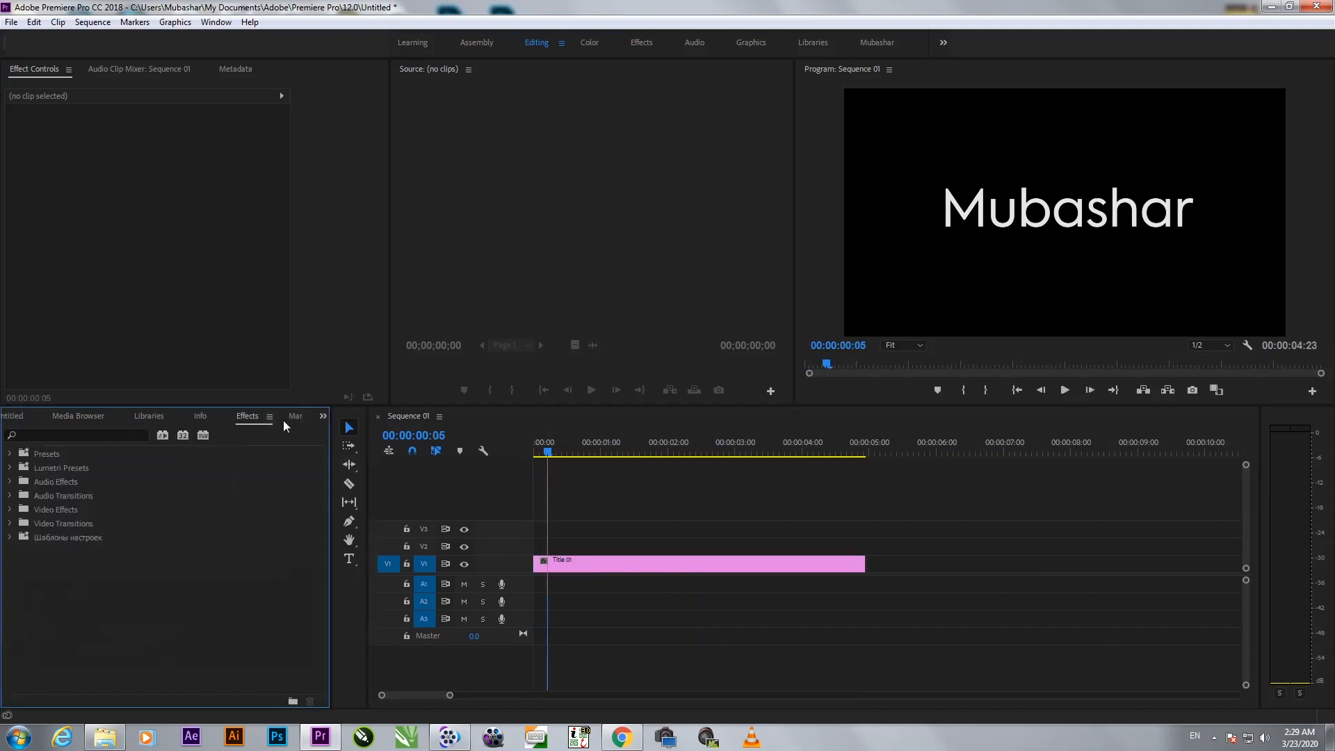
pyautogui.click(8, 537)
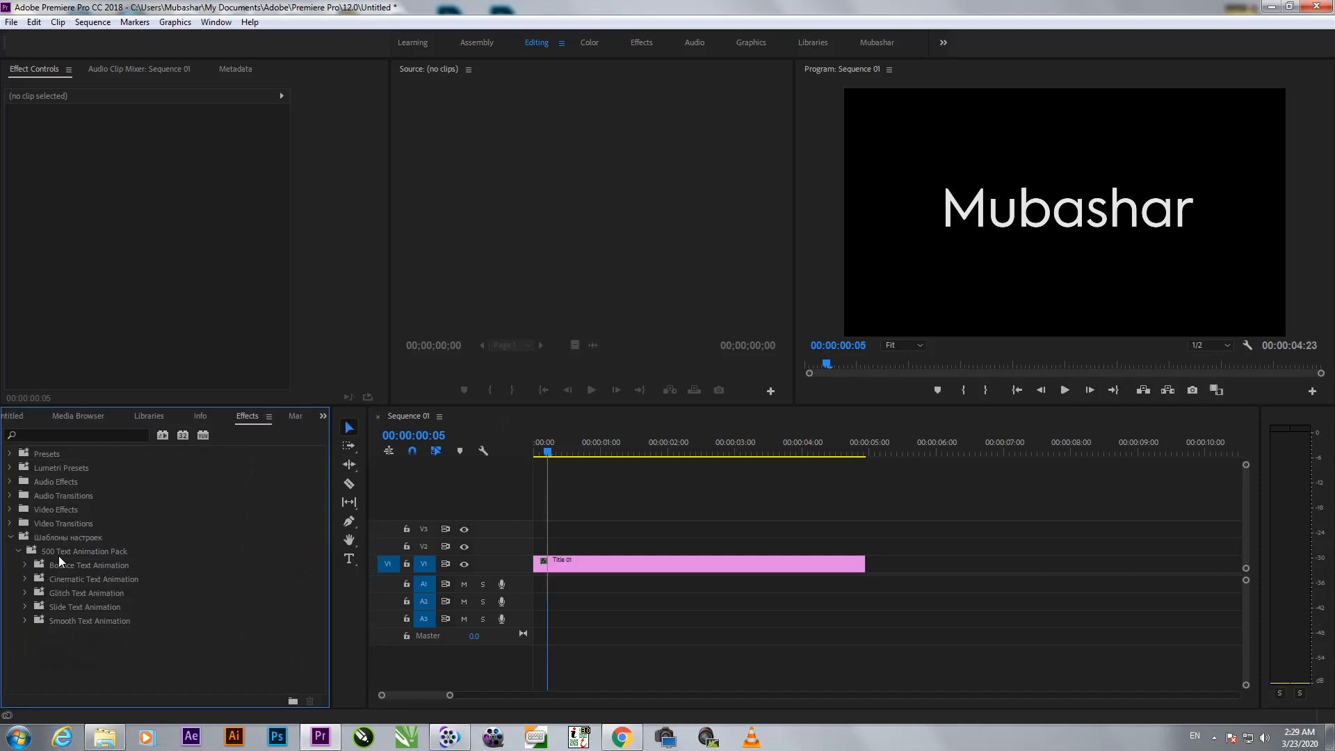
pyautogui.click(17, 737)
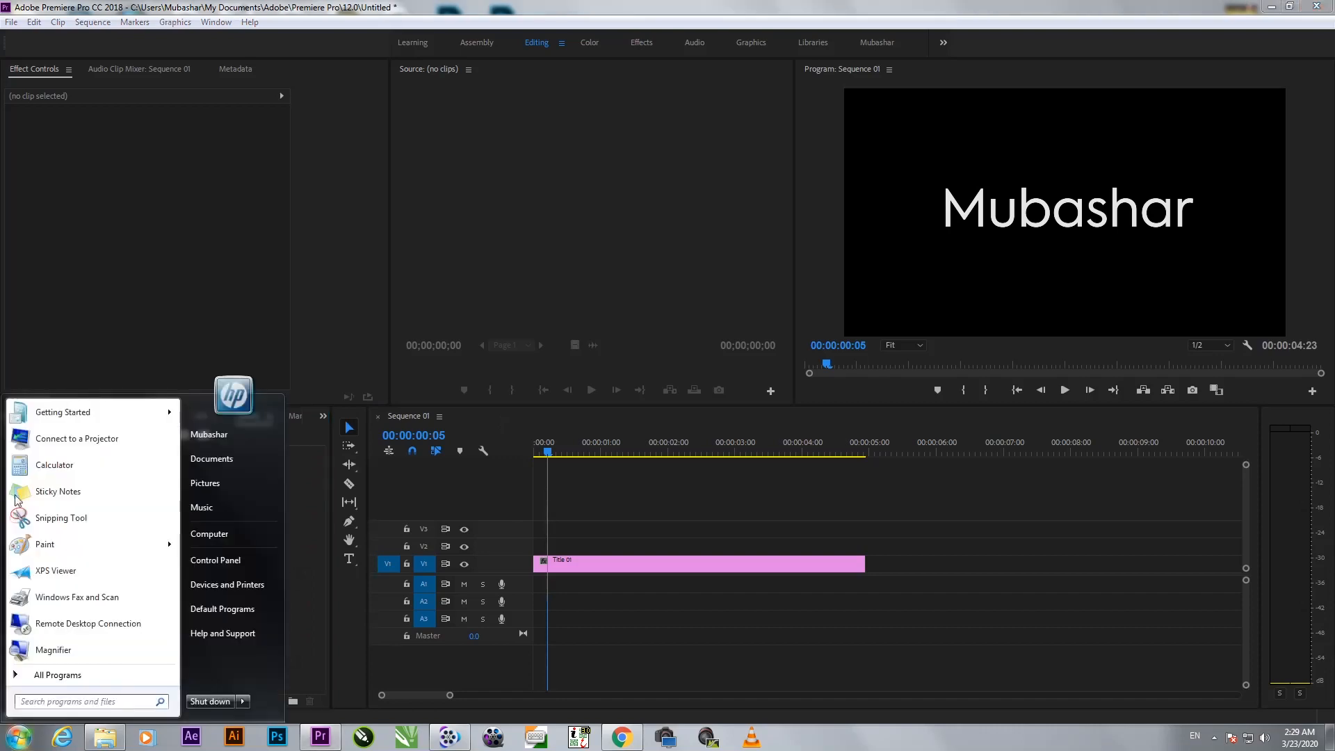
pyautogui.click(70, 655)
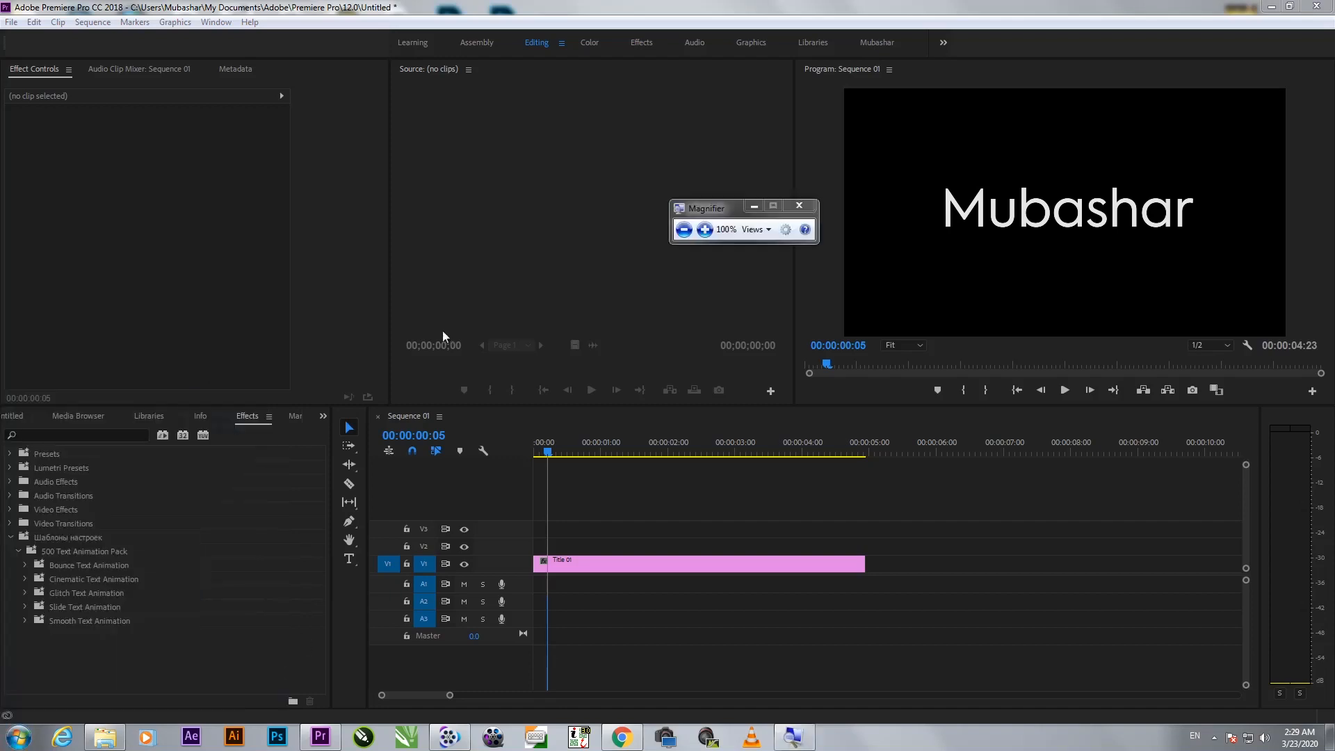
pyautogui.click(705, 230)
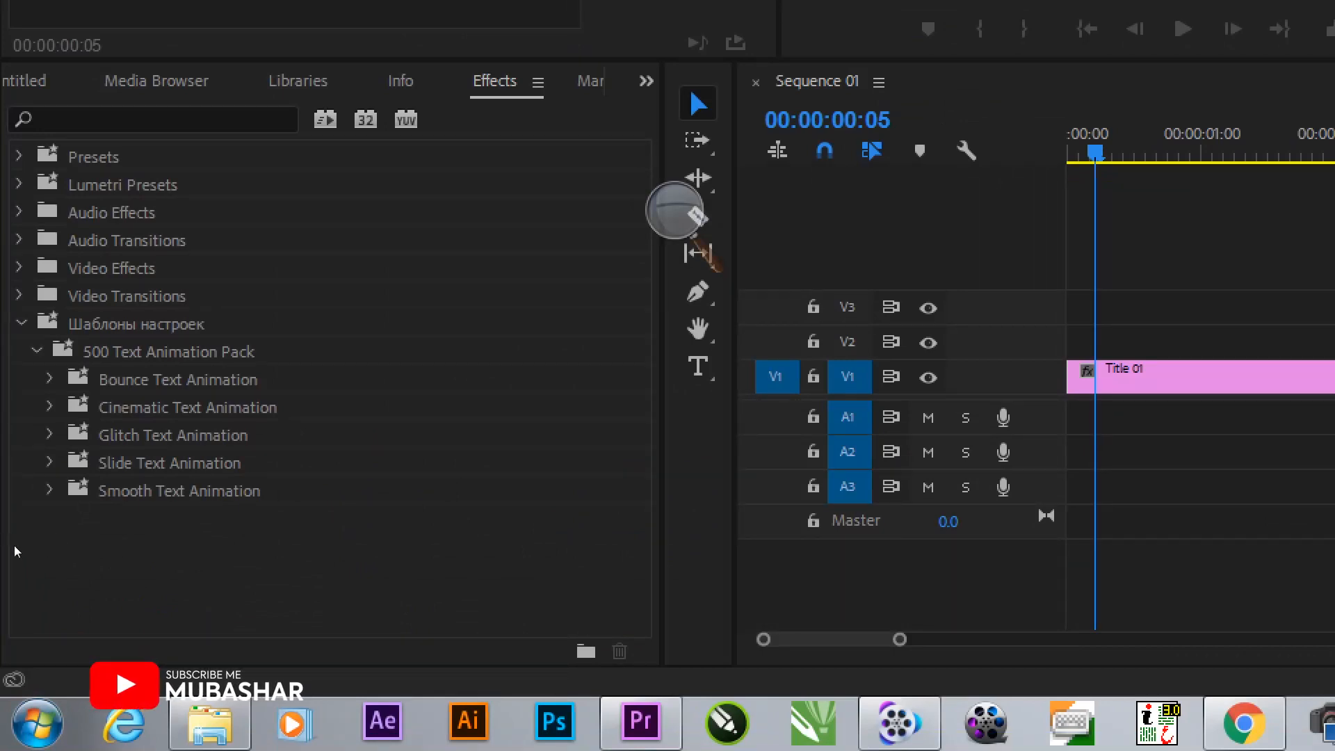
# Step: Examine the pack's category folders and the Bounce Text Animation presets, and restore the screen magnification to 100%
pyautogui.click(37, 351)
pyautogui.click(19, 323)
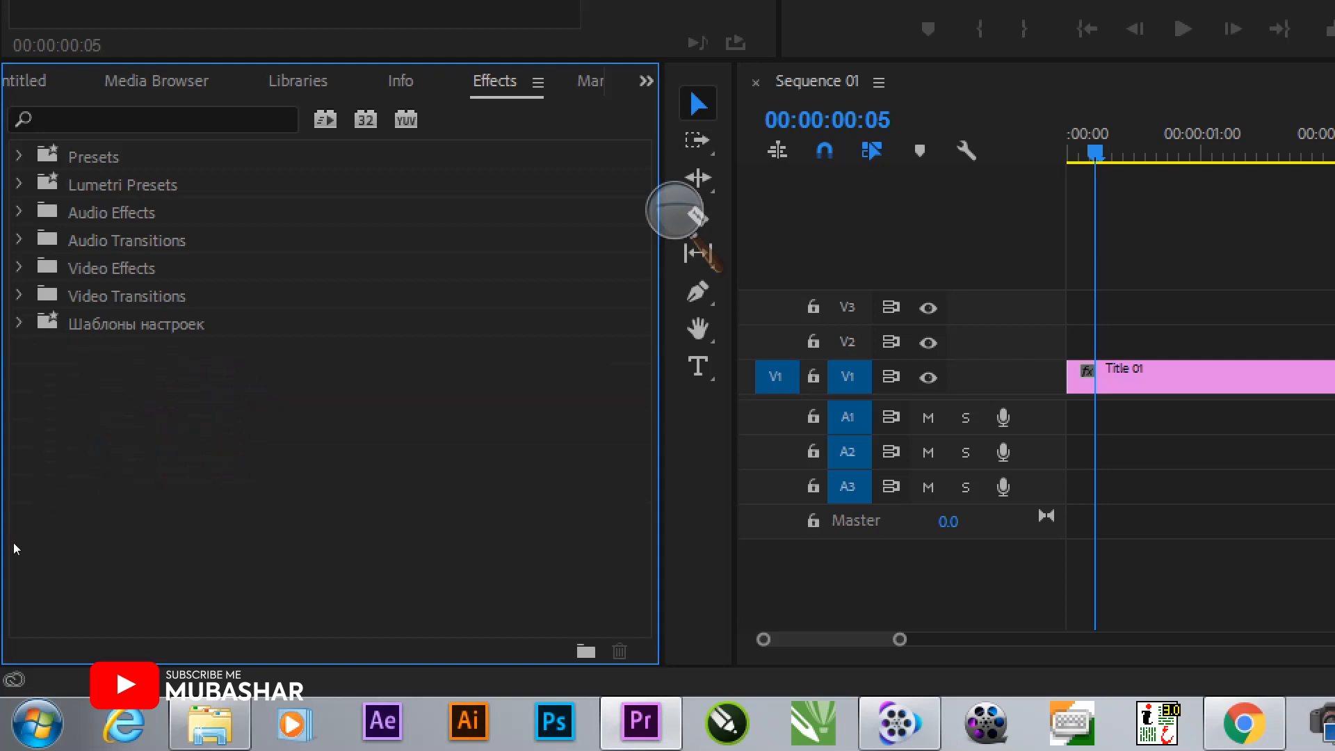
pyautogui.click(19, 323)
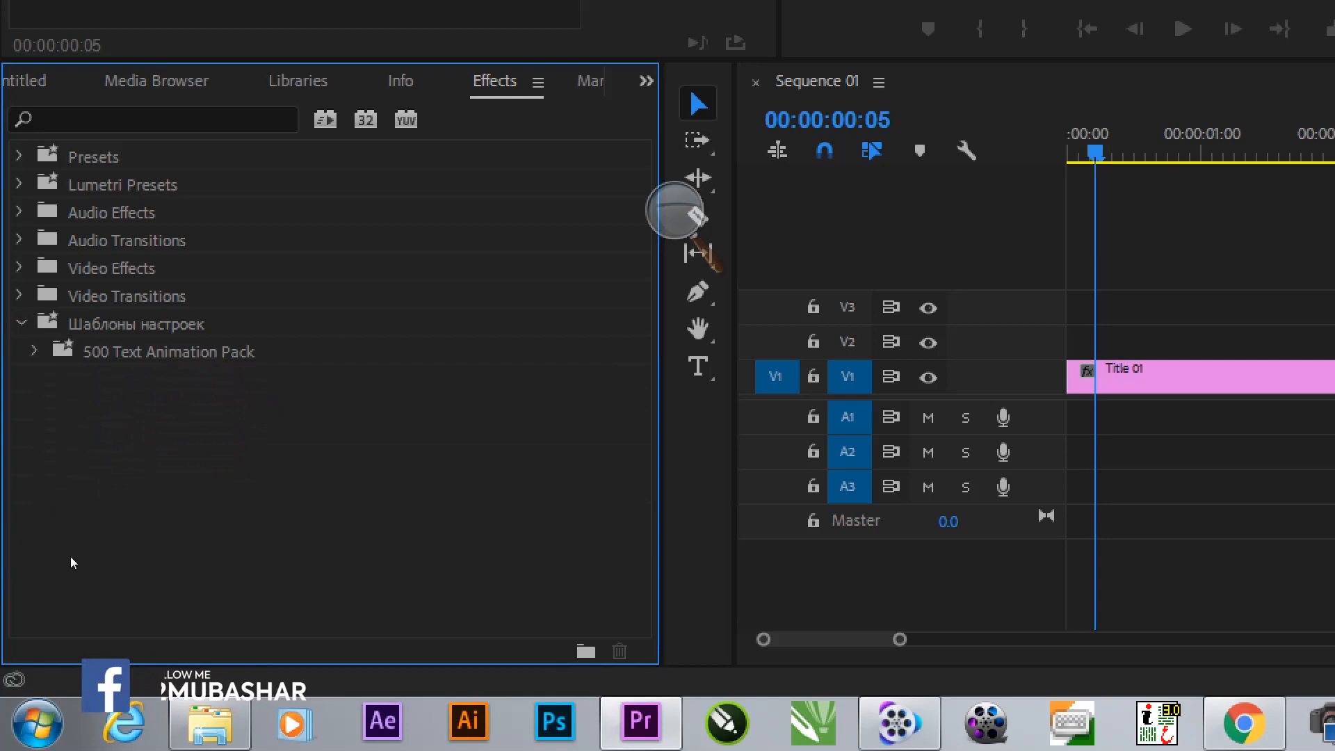
pyautogui.click(35, 352)
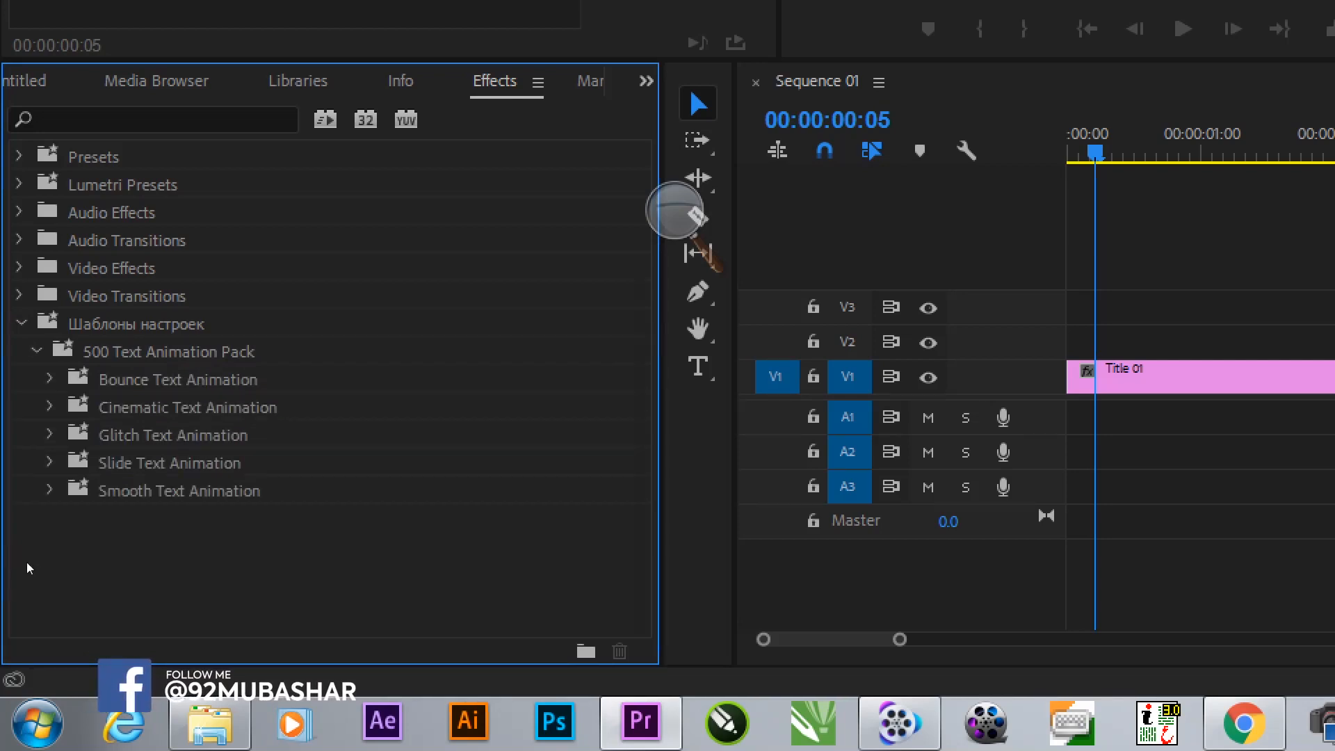
pyautogui.click(50, 379)
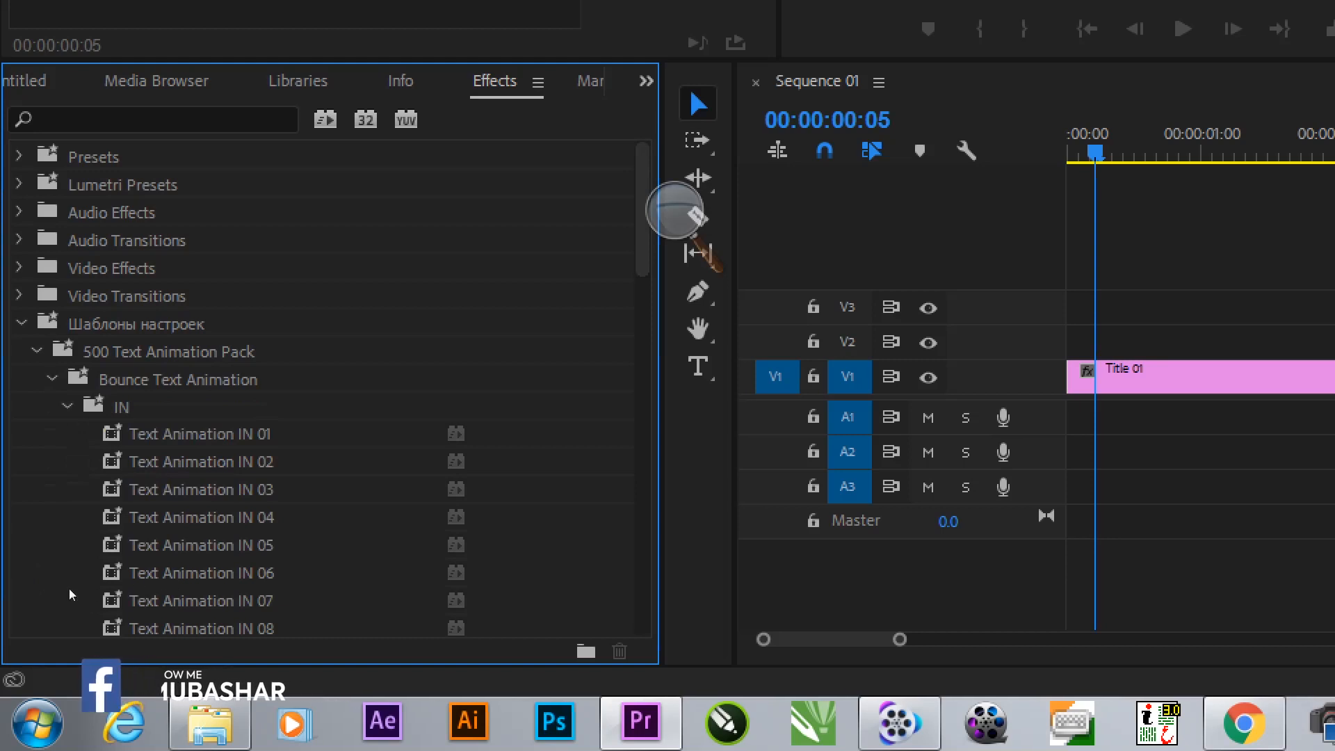
pyautogui.click(66, 406)
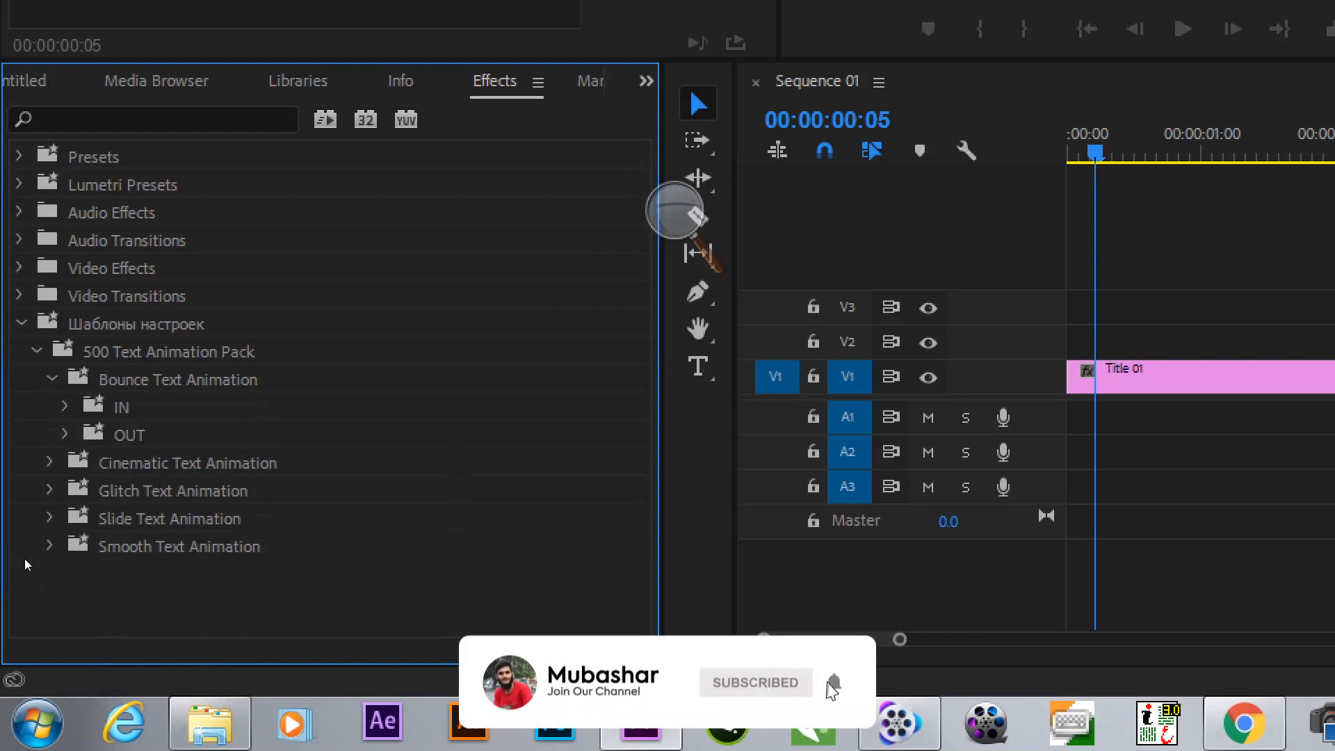
pyautogui.click(37, 351)
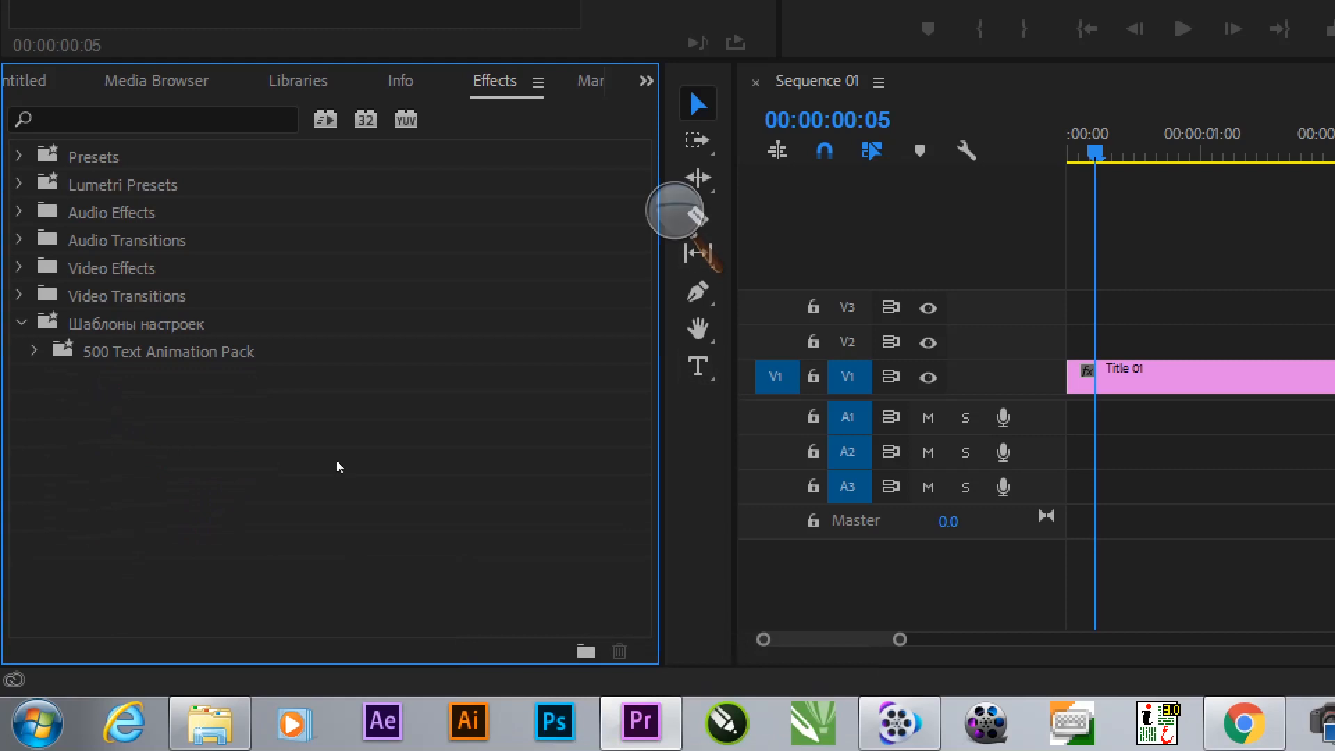
pyautogui.click(673, 211)
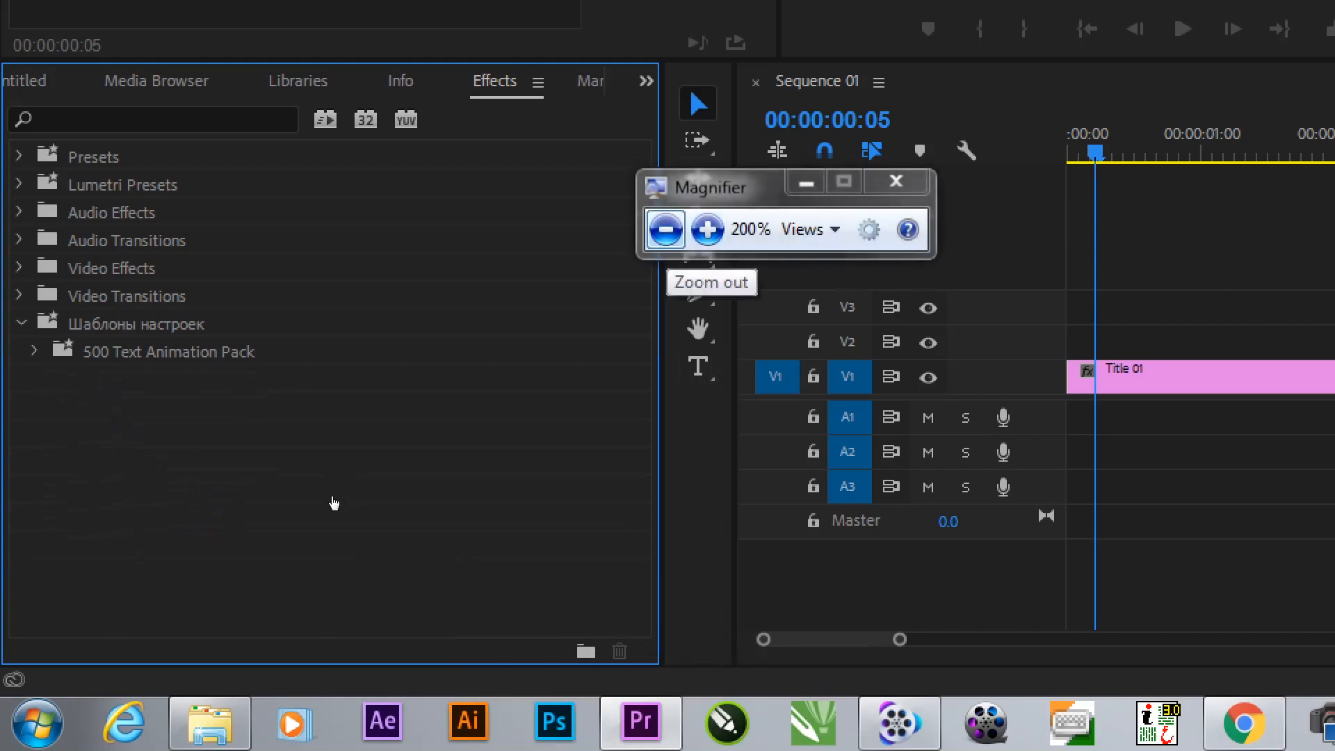
pyautogui.click(665, 228)
pyautogui.click(448, 466)
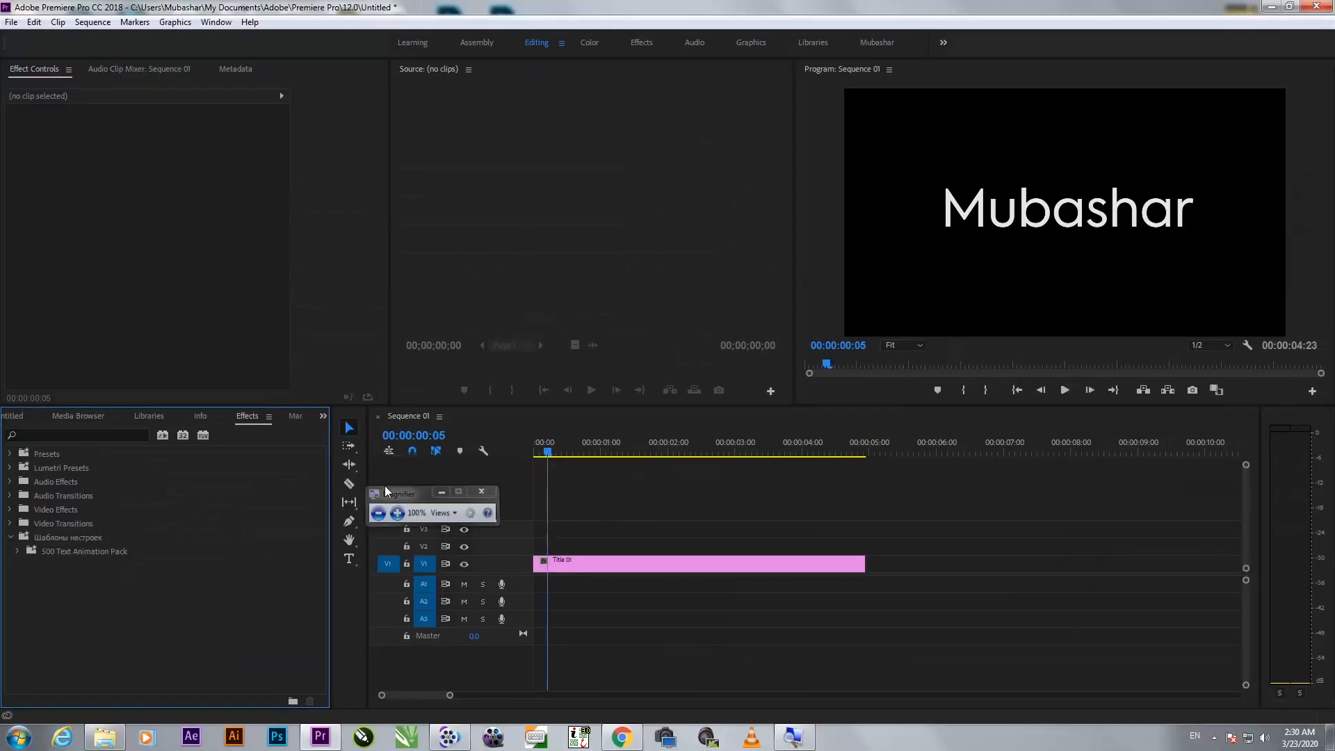
# Step: Apply the Text Animation IN 38 preset from the Glitch Text Animation folder to the title clip on V1
pyautogui.click(17, 551)
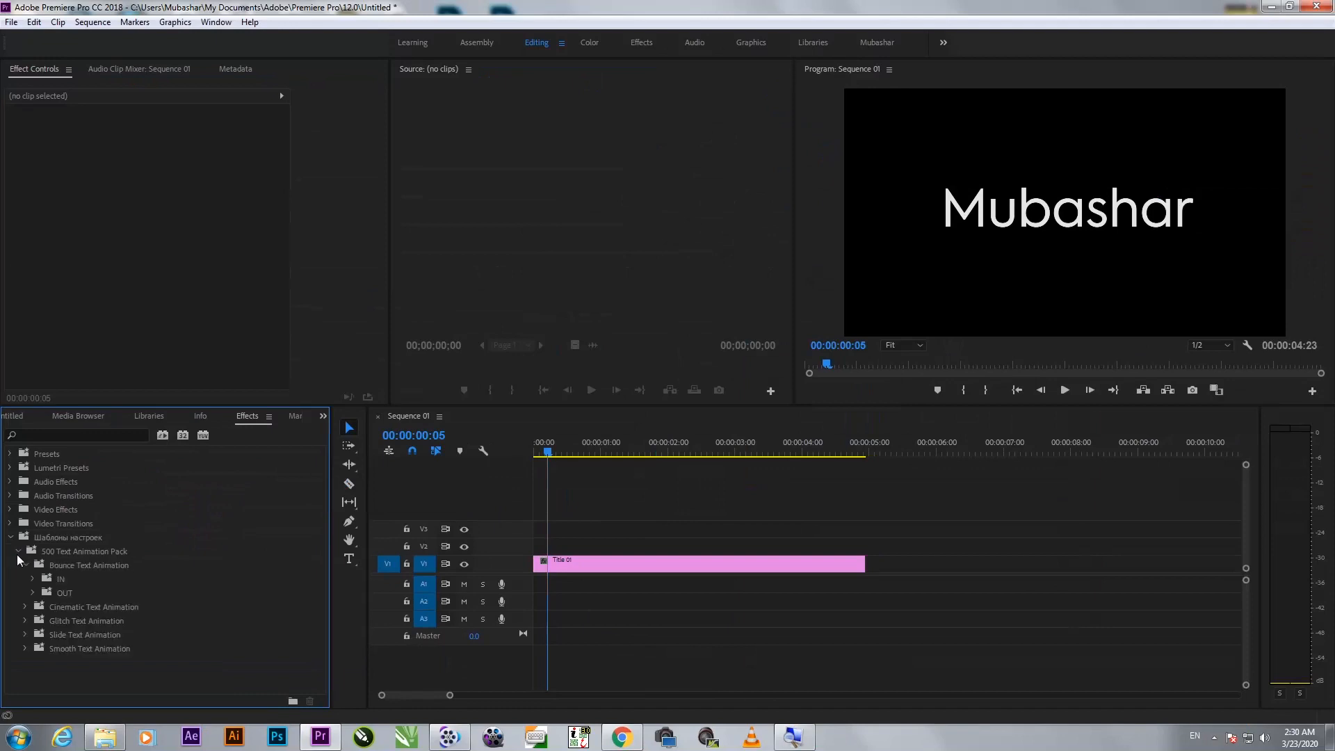
pyautogui.click(17, 551)
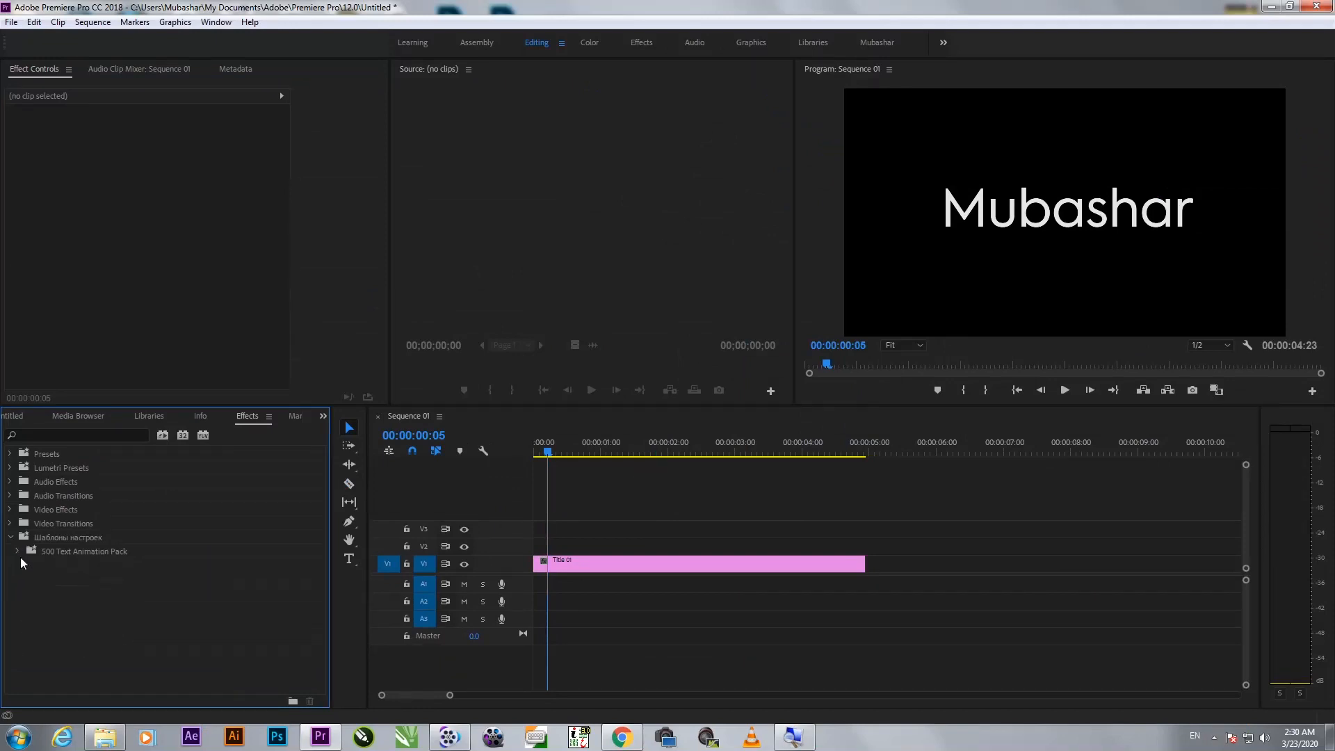
pyautogui.click(17, 551)
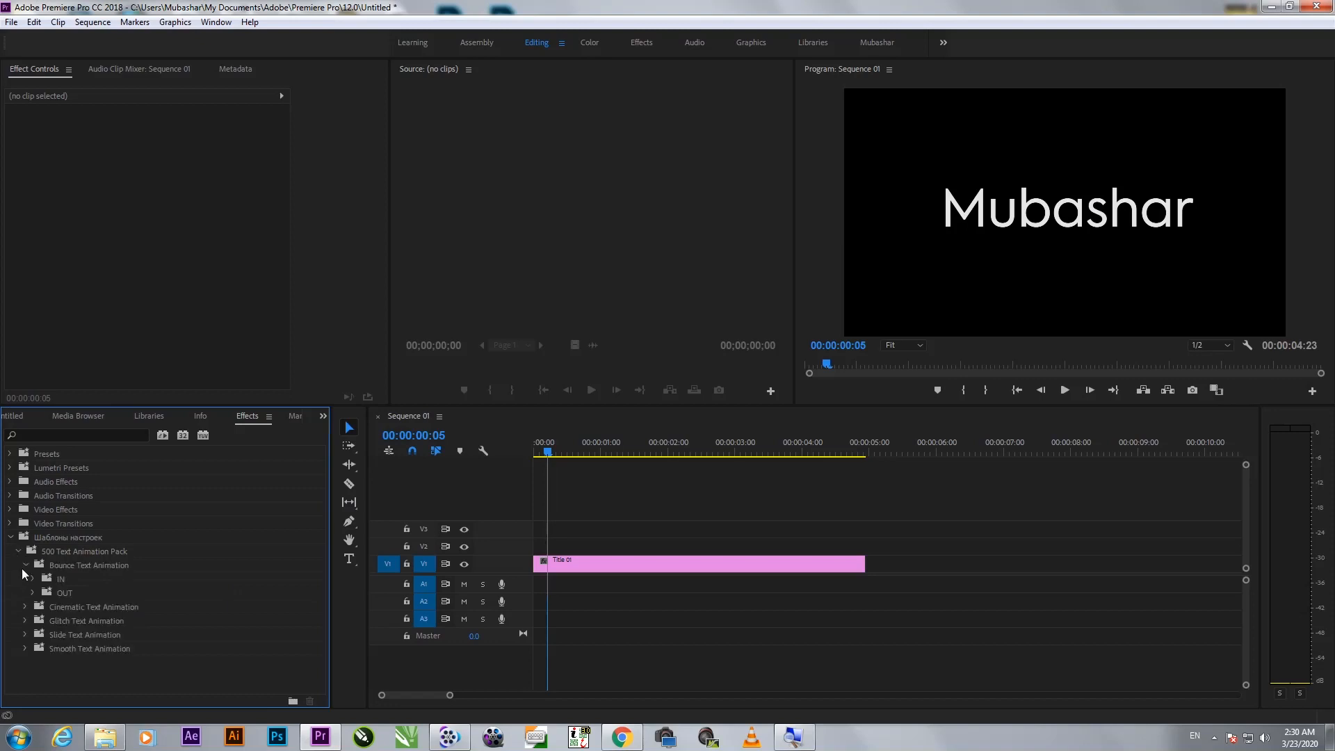
pyautogui.click(25, 563)
pyautogui.click(25, 593)
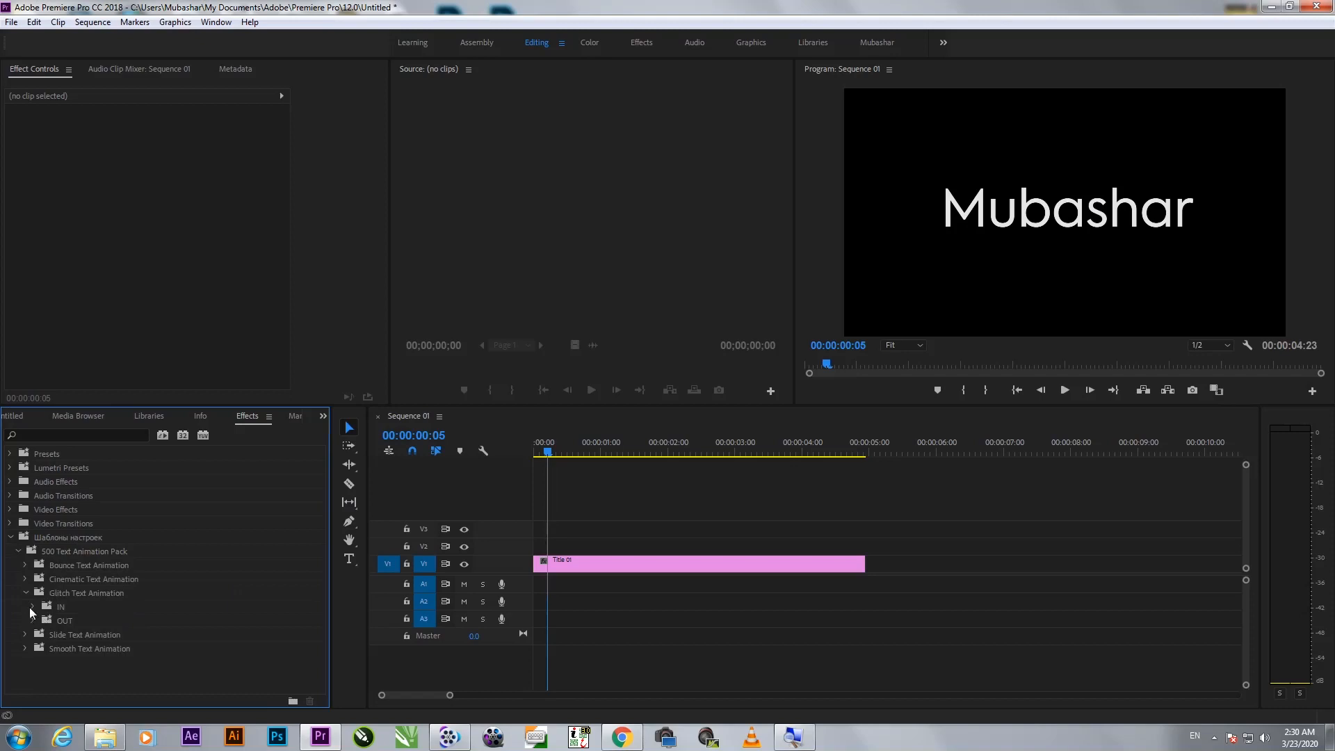
pyautogui.click(31, 607)
pyautogui.scroll(-5, 123, 616)
pyautogui.scroll(-5, 121, 602)
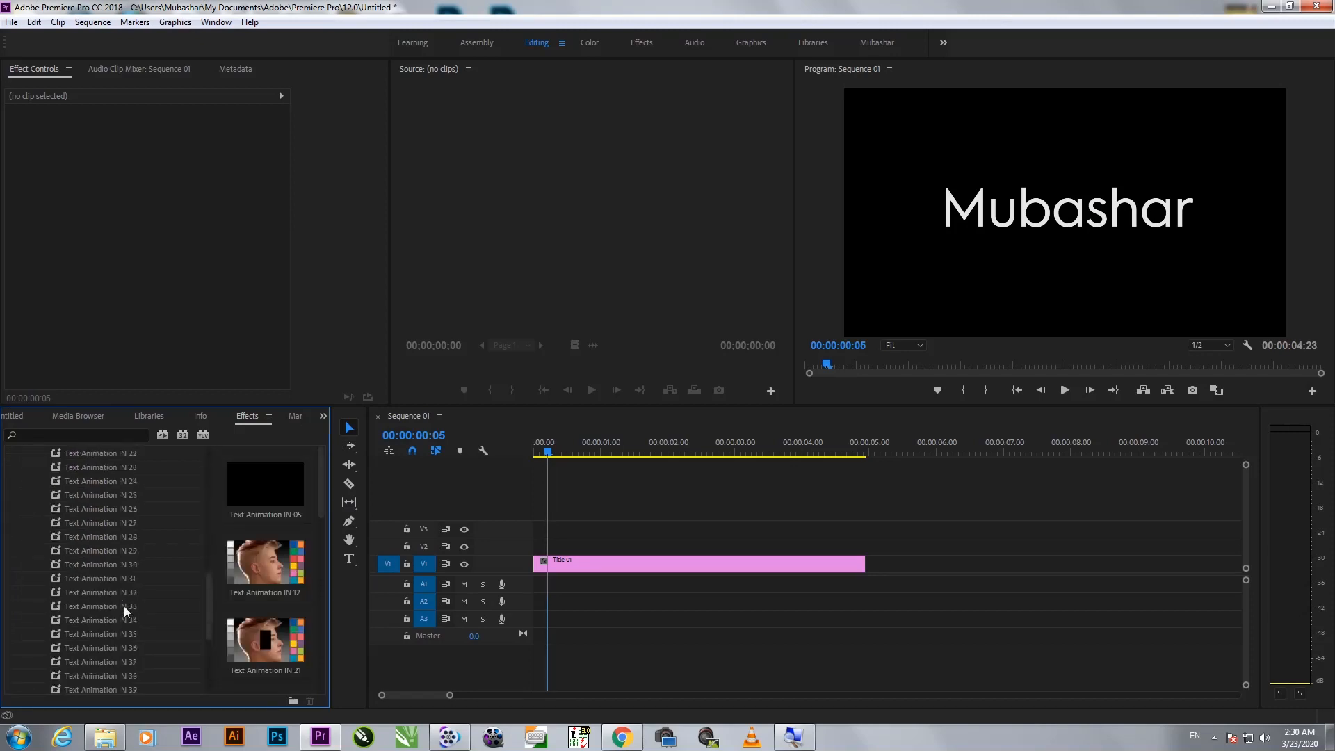
pyautogui.moveTo(90, 633); pyautogui.dragTo(554, 568)
# Step: Preview the glitch intro animation by playing and scrubbing the beginning of the title clip, and return the playhead to the start
pyautogui.click(548, 457)
pyautogui.moveTo(549, 457)
pyautogui.mouseDown()
pyautogui.moveTo(507, 457)
pyautogui.moveTo(561, 470)
pyautogui.mouseUp()
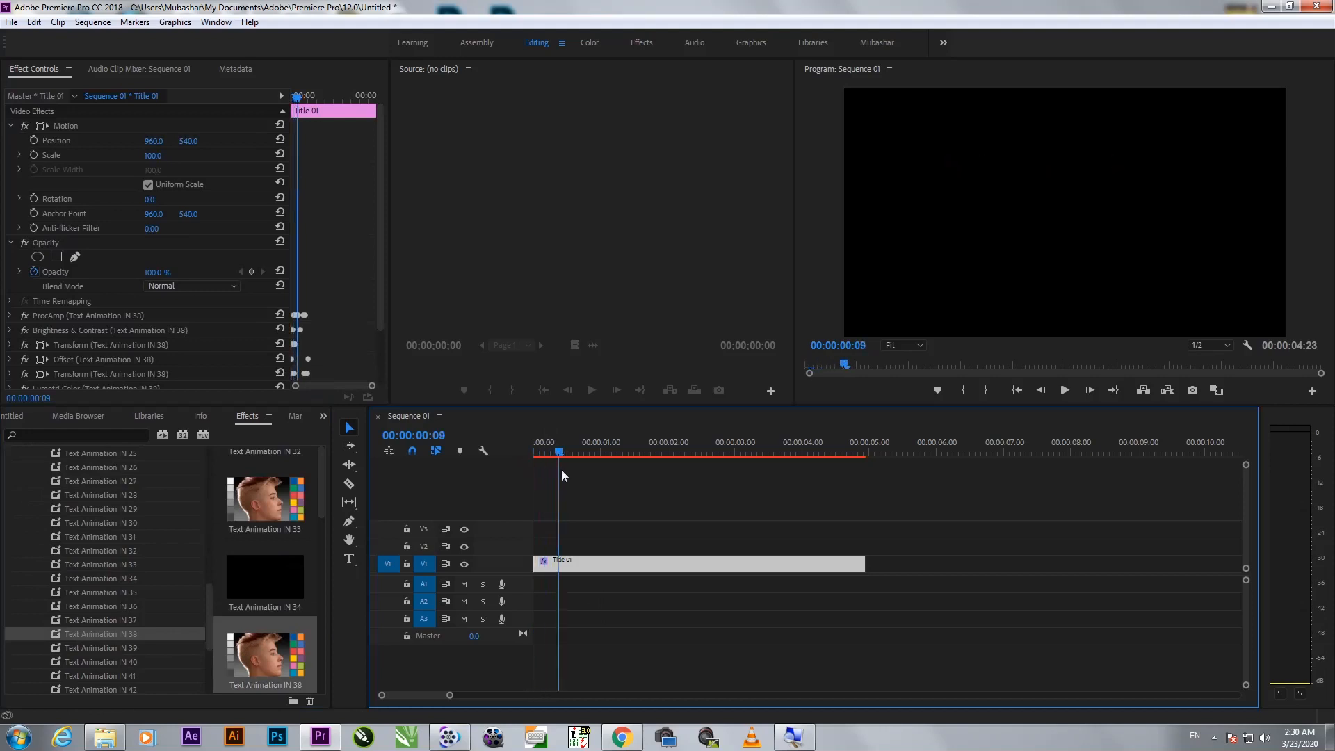
pyautogui.press('space')
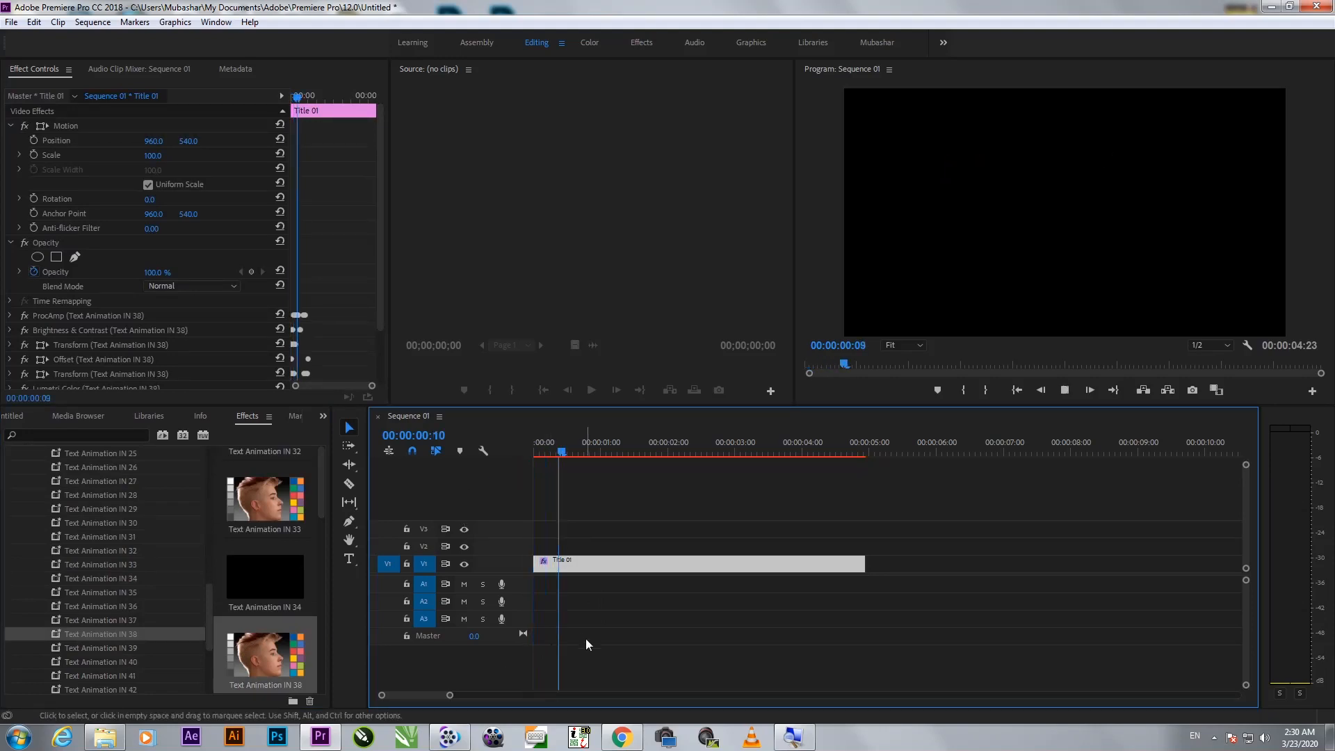
pyautogui.press('space')
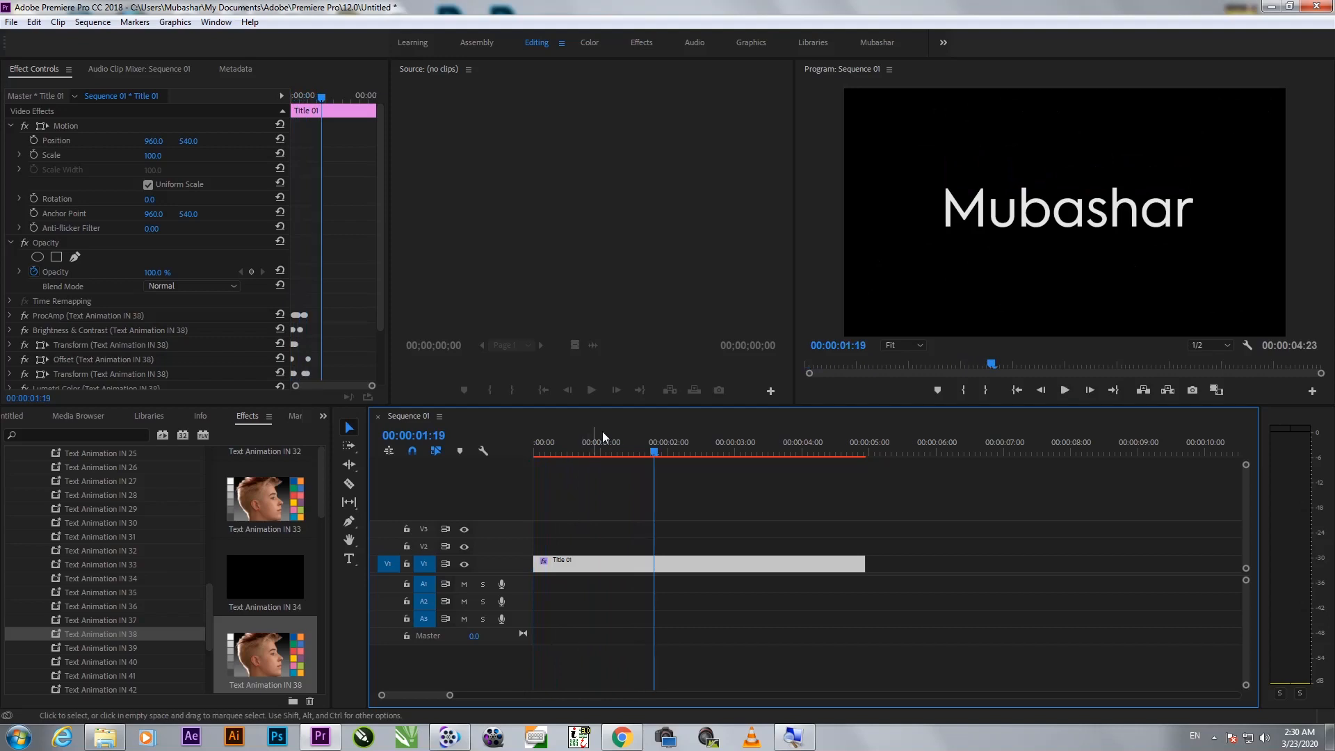
pyautogui.moveTo(636, 445); pyautogui.dragTo(612, 459)
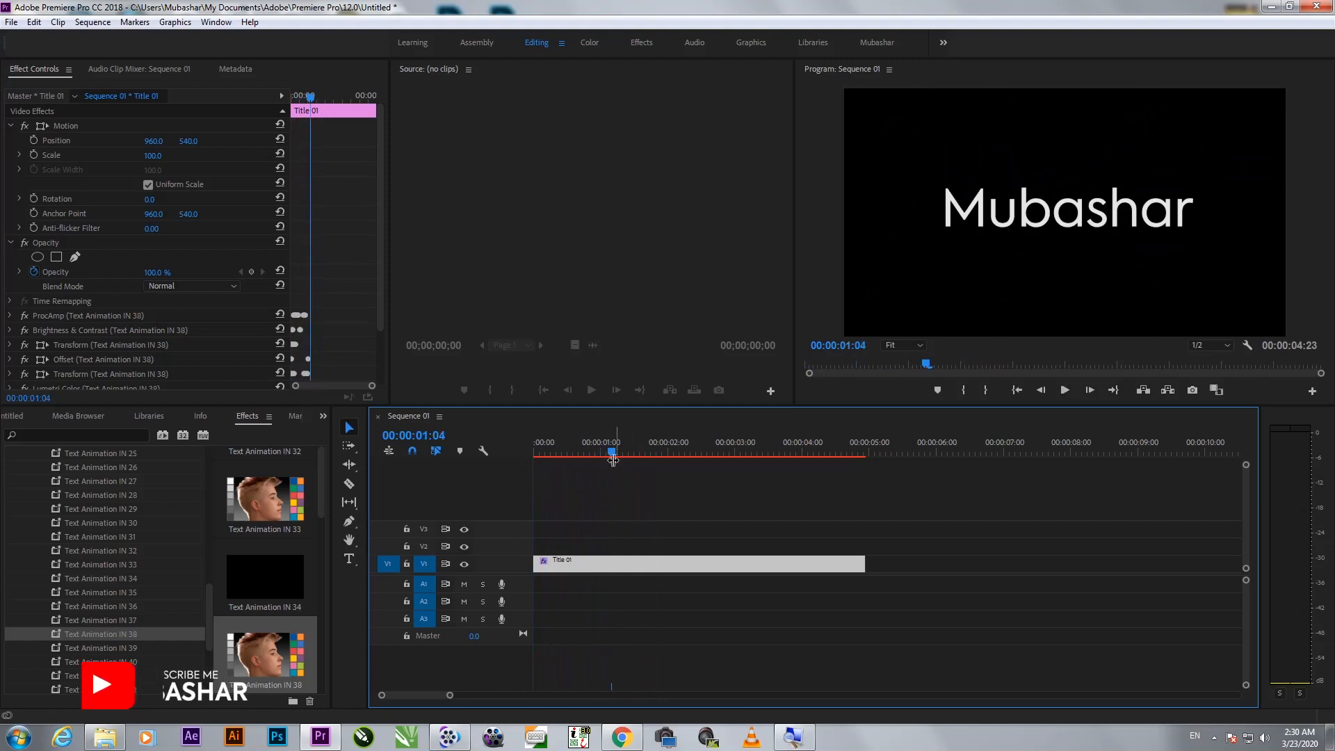
pyautogui.moveTo(617, 452); pyautogui.dragTo(508, 456)
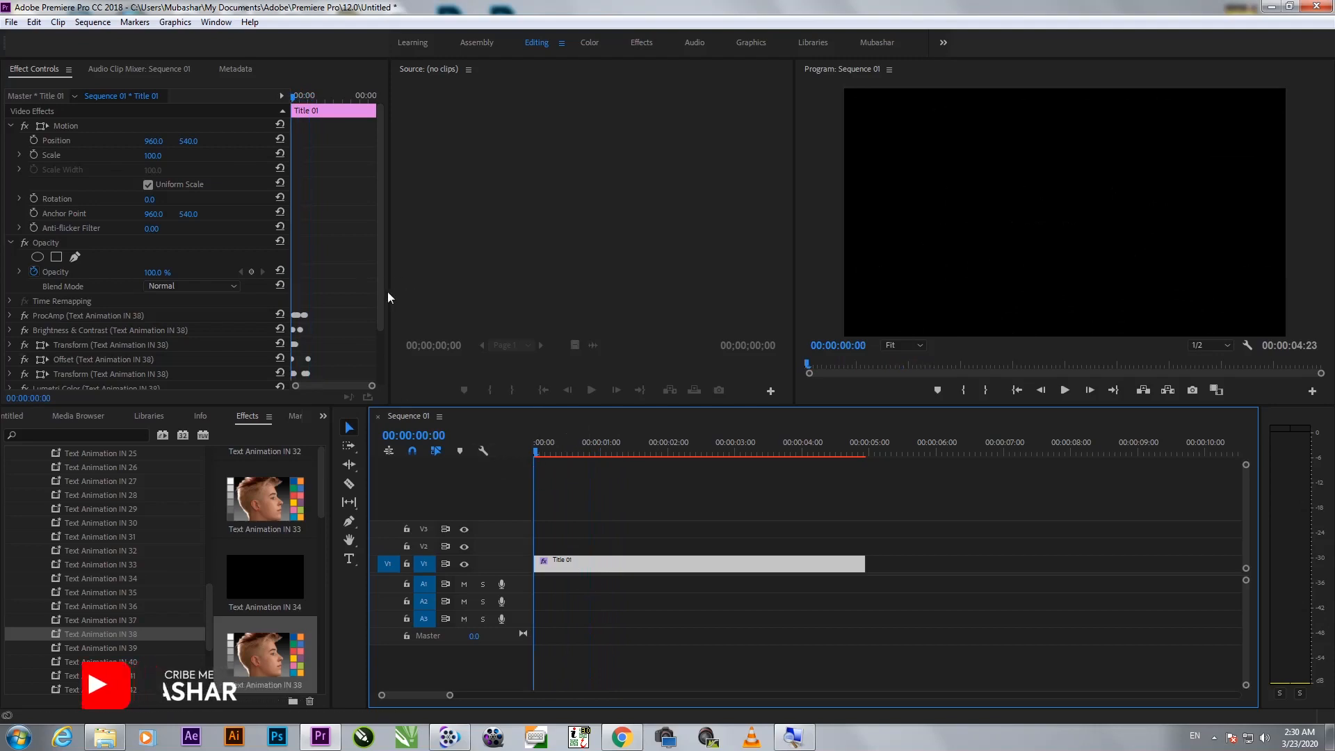
# Step: Examine the effects and keyframes that the preset added to the title clip, scrubbing to 00:00:01:09
pyautogui.scroll(-3, 383, 295)
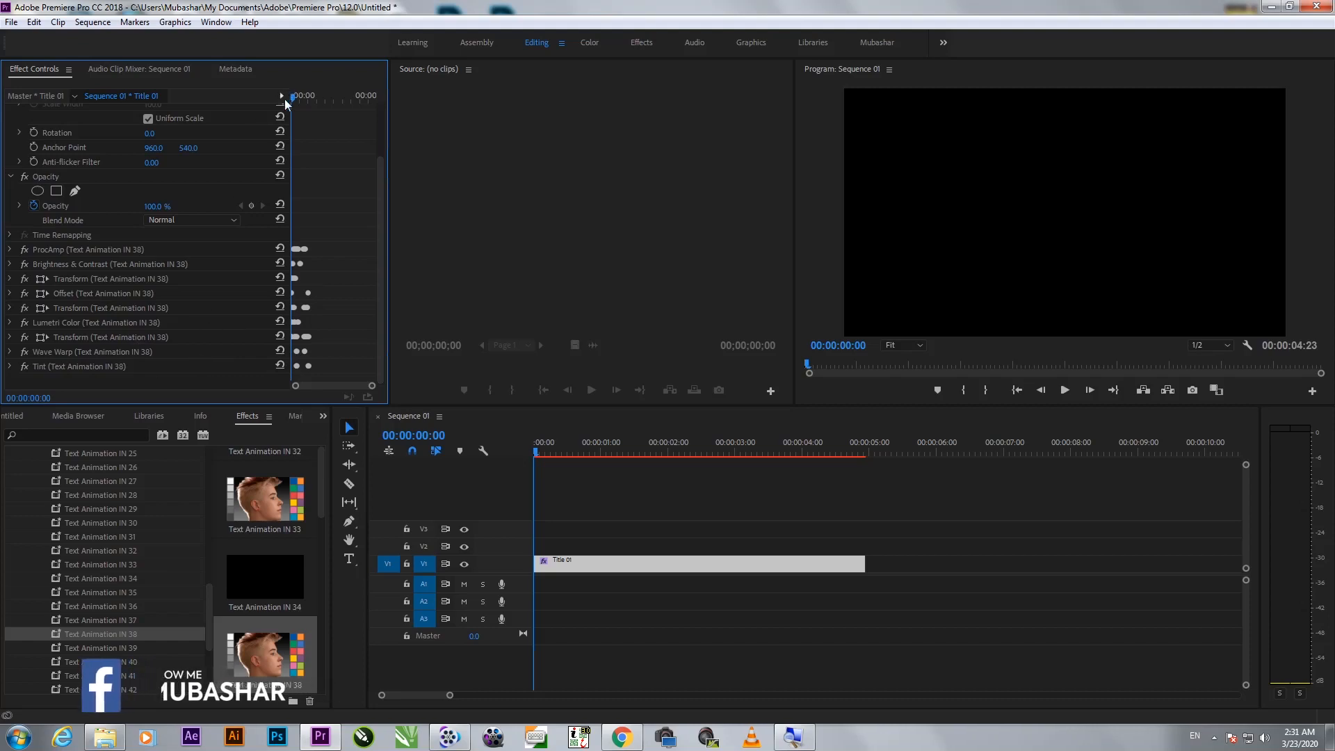
pyautogui.moveTo(286, 99); pyautogui.dragTo(316, 104)
pyautogui.moveTo(579, 502); pyautogui.dragTo(590, 580)
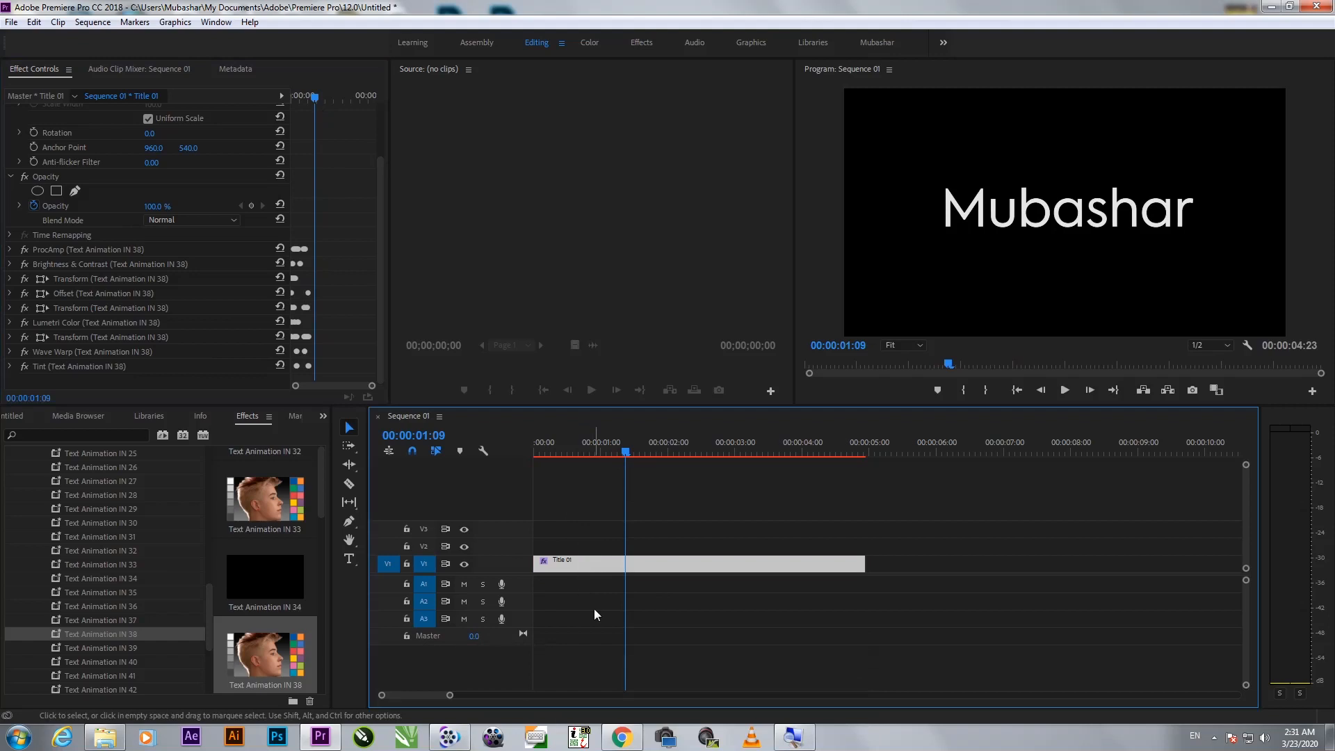
# Step: Split the title clip on V1 at 00:00:01:09 and at 00:00:03:12 to get separate intro, middle and outro parts
pyautogui.hotkey('ctrl', 'k')
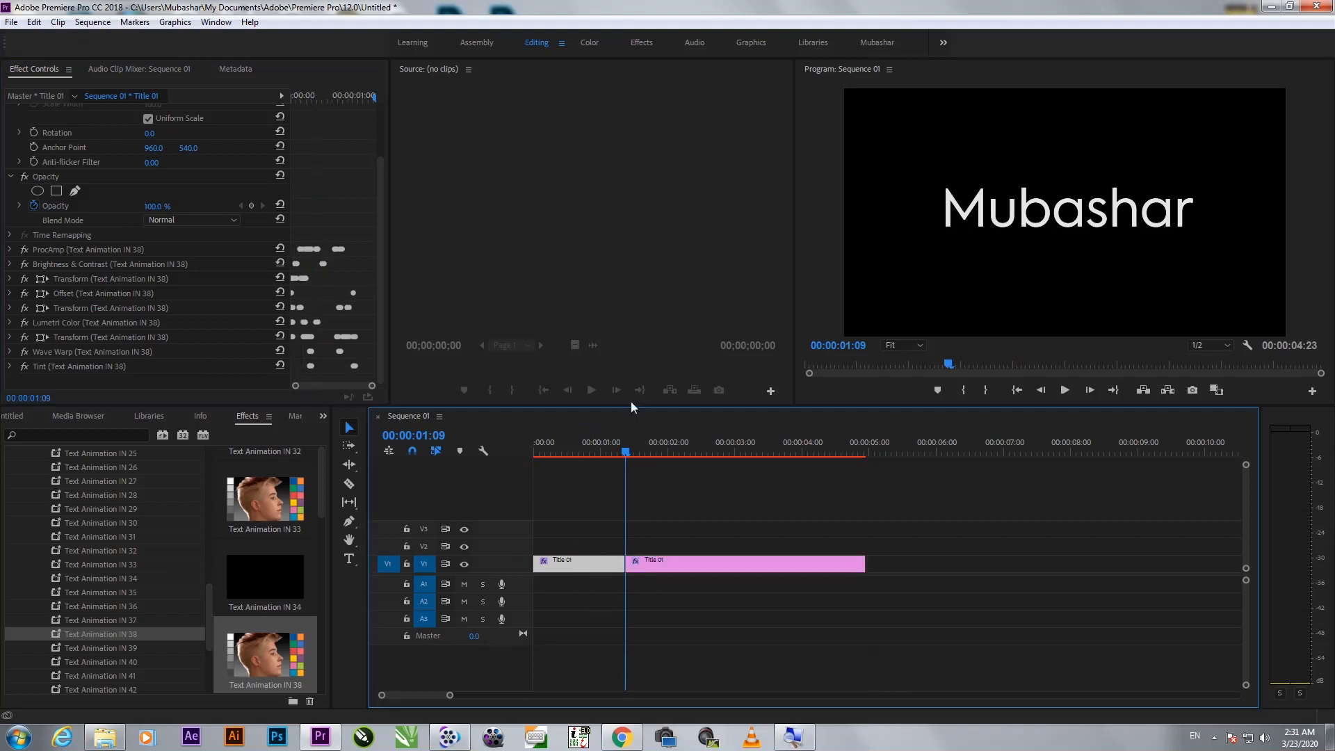
pyautogui.moveTo(602, 452); pyautogui.dragTo(814, 494)
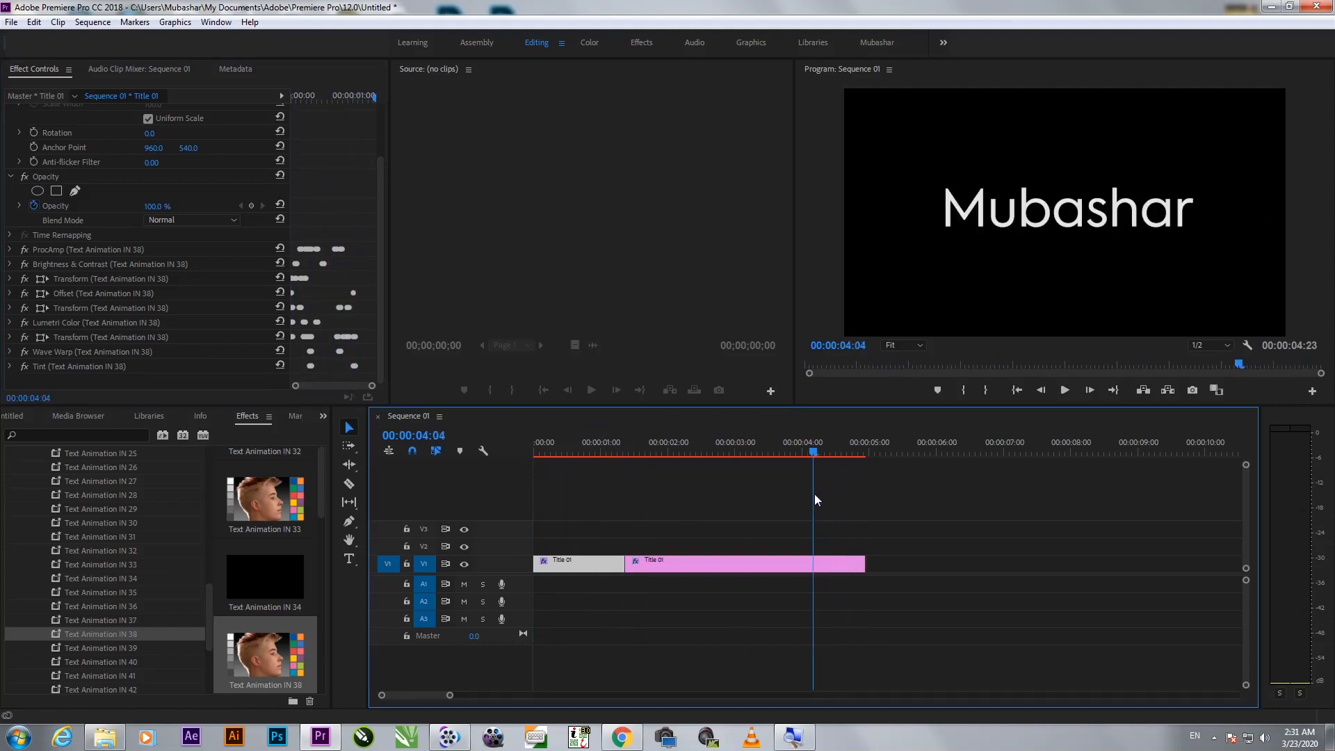
pyautogui.click(781, 565)
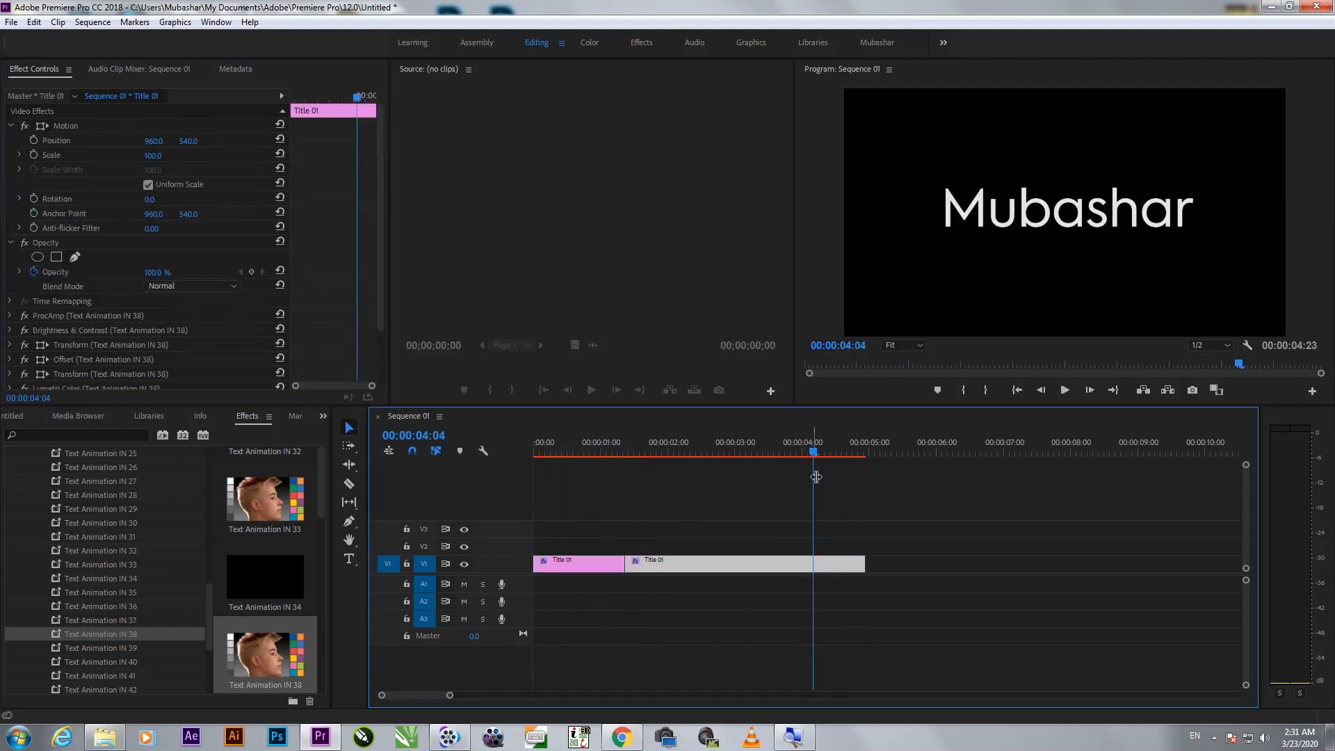
pyautogui.moveTo(818, 456); pyautogui.dragTo(774, 468)
pyautogui.click(729, 617)
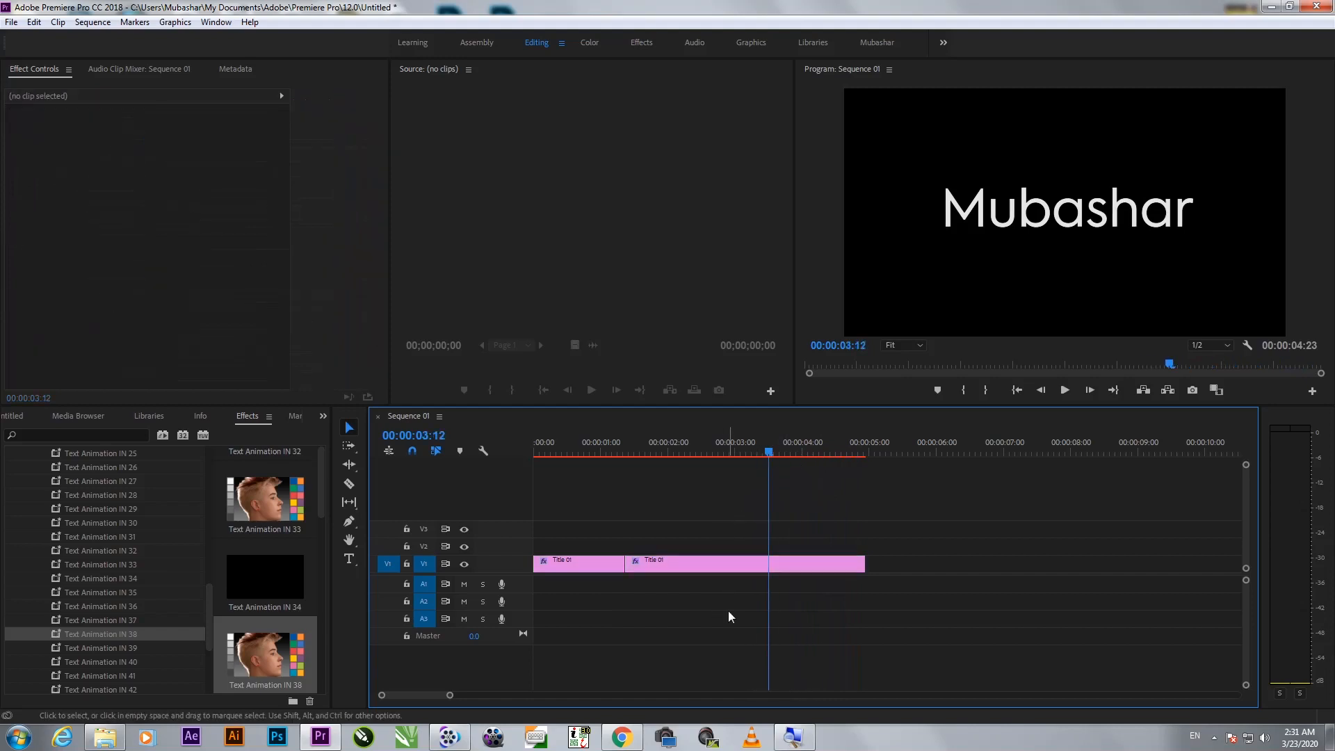
pyautogui.hotkey('ctrl', 'k')
# Step: Play the split title from the start of the sequence and set the playhead to 00:00:00:18
pyautogui.press('space')
pyautogui.press('Home')
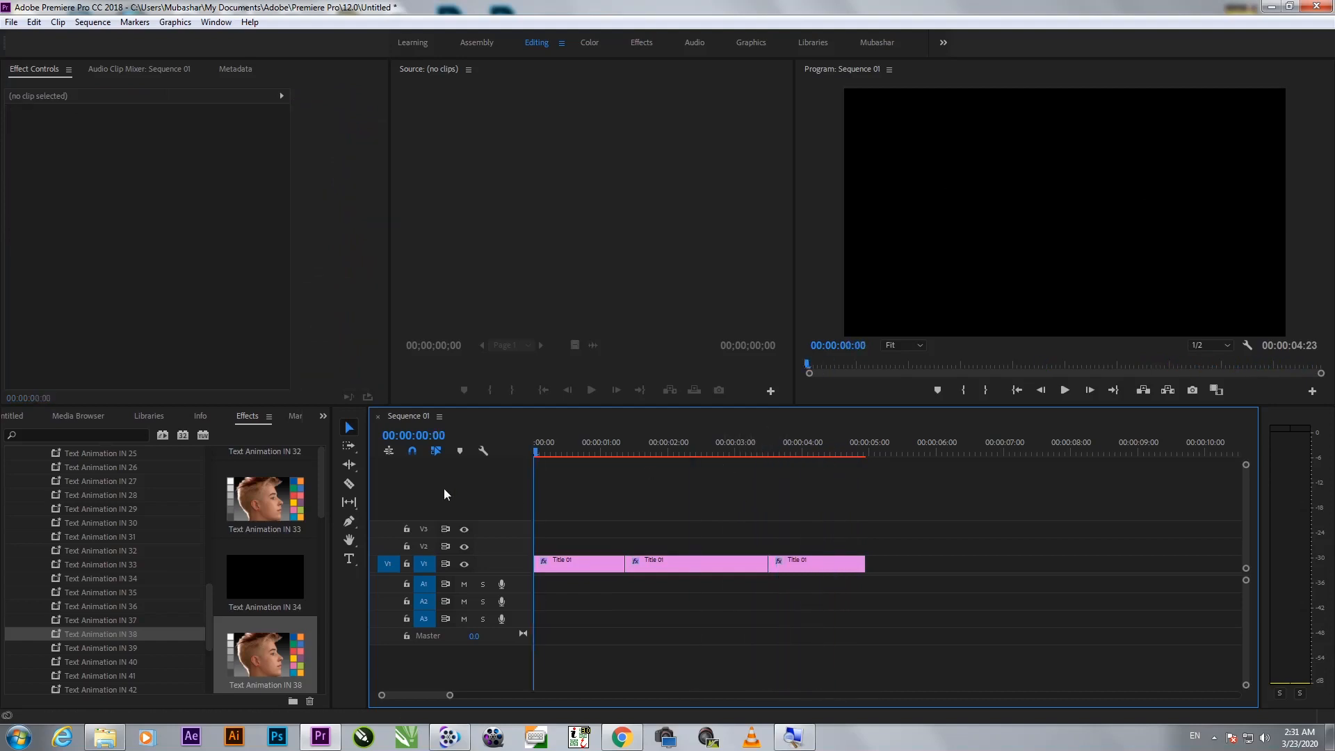
pyautogui.press('space')
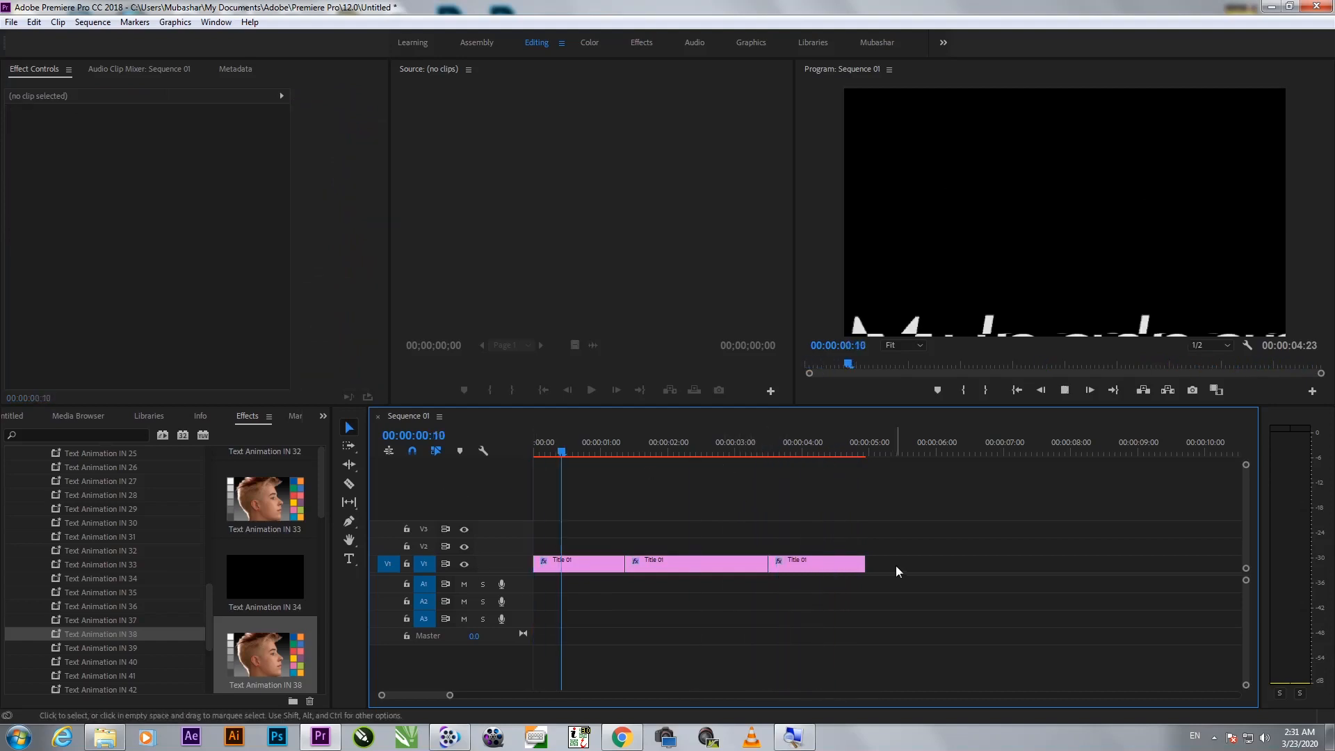
pyautogui.press('space')
pyautogui.click(584, 473)
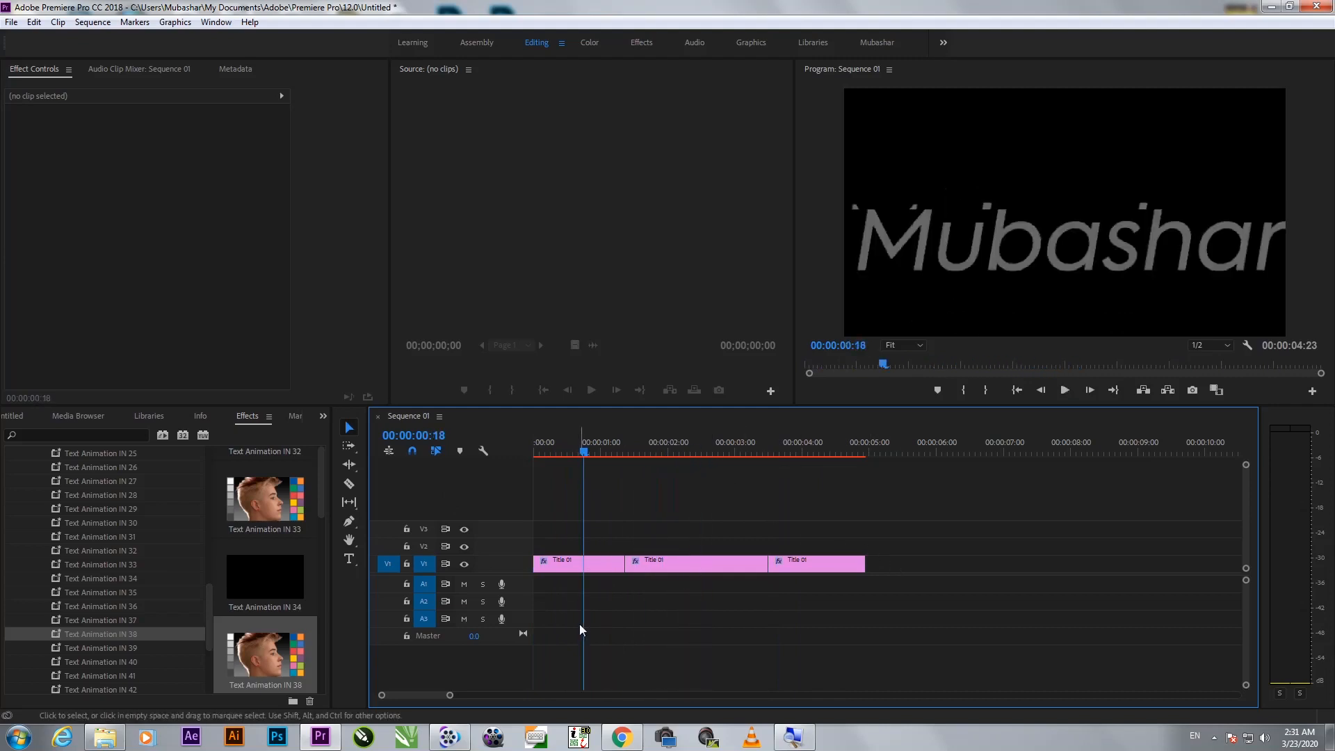
# Step: Rename the first title clip on V1 as IN
pyautogui.click(571, 564)
pyautogui.rightClick(573, 565)
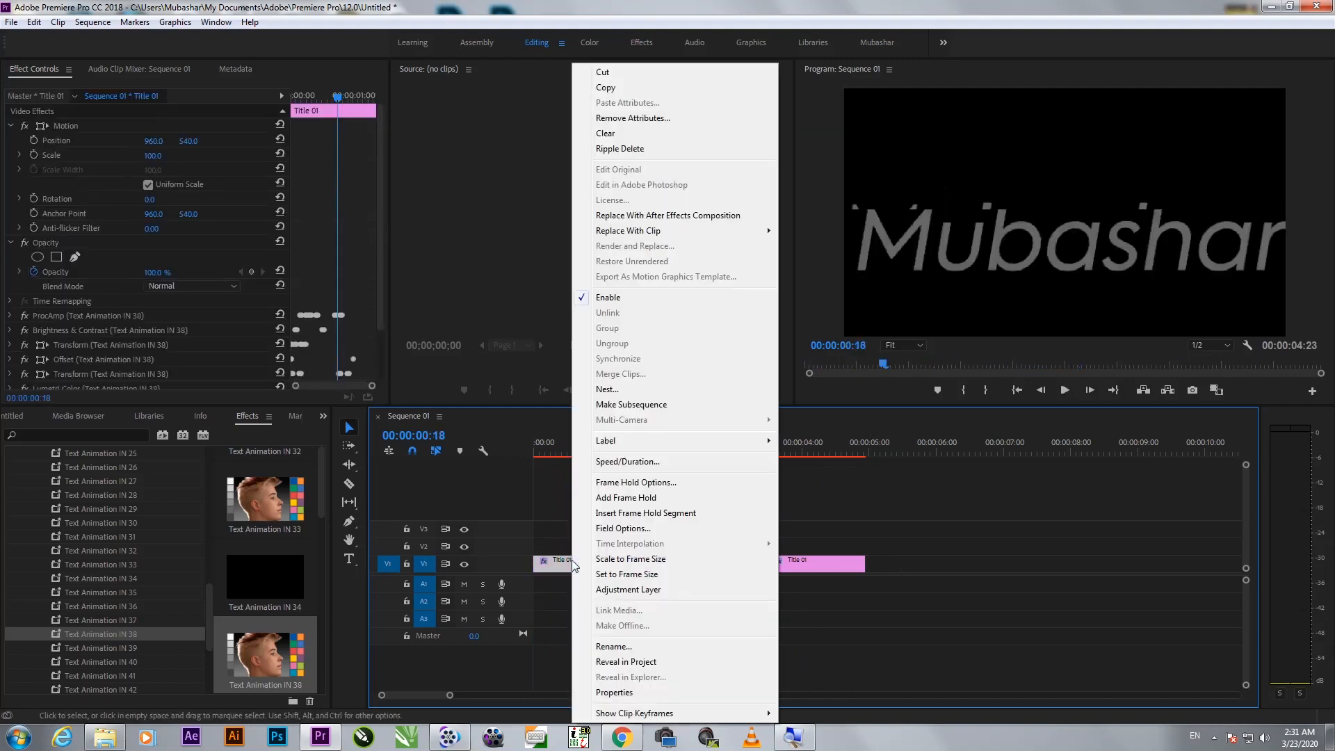
pyautogui.click(615, 647)
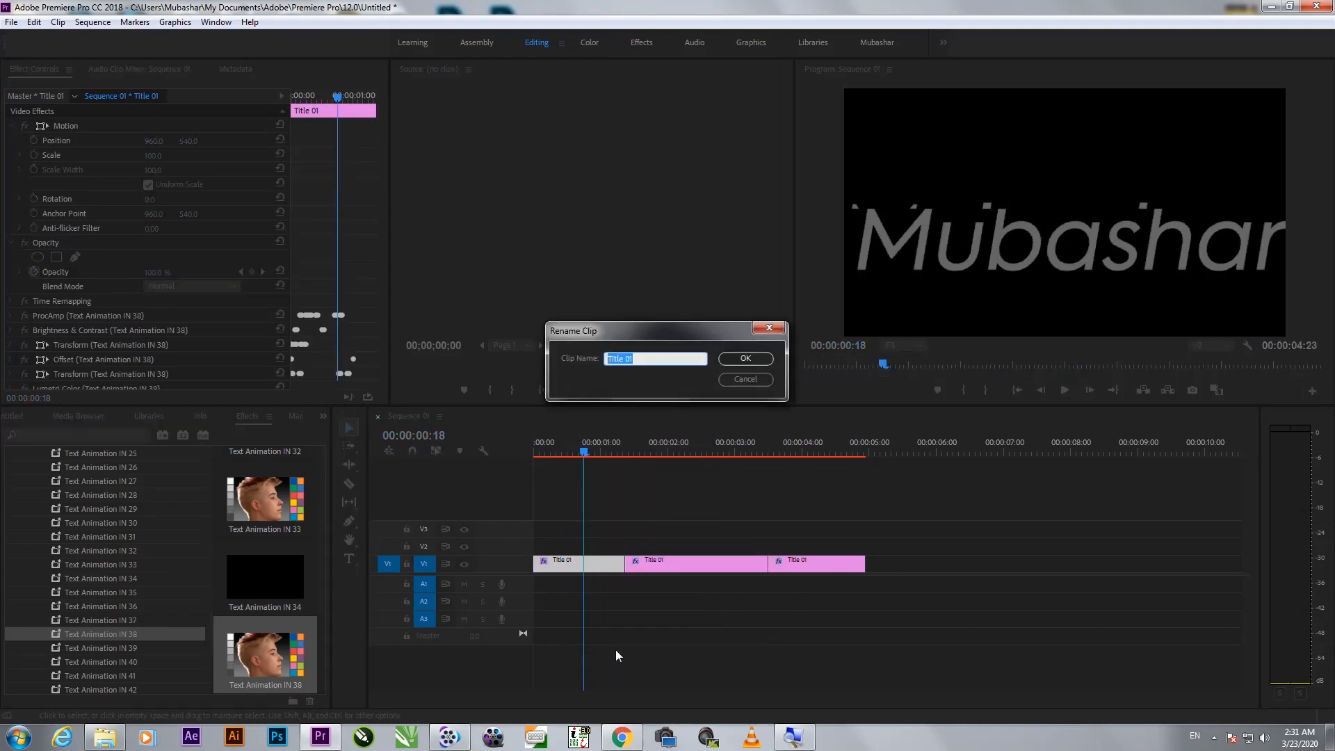
pyautogui.write('IN')
pyautogui.press('Return')
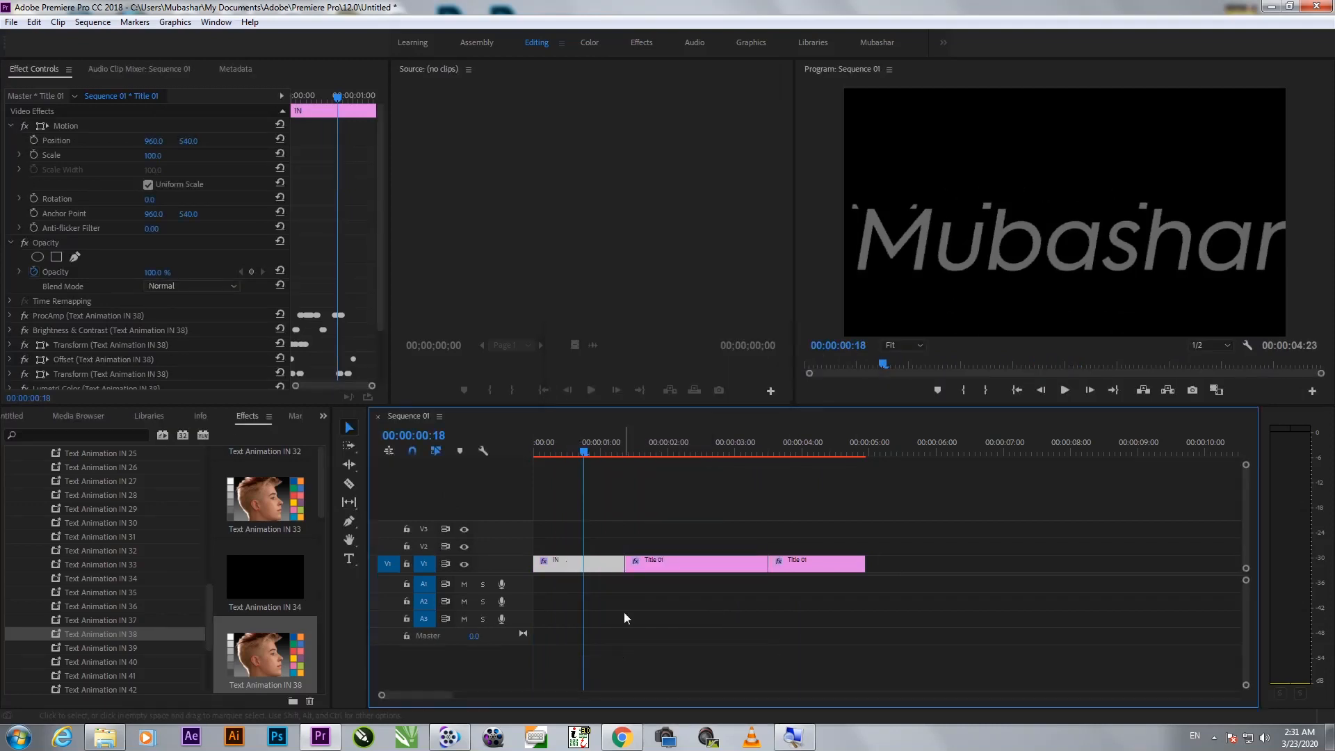
# Step: Rename the last title clip on V1 as out
pyautogui.click(825, 452)
pyautogui.click(793, 560)
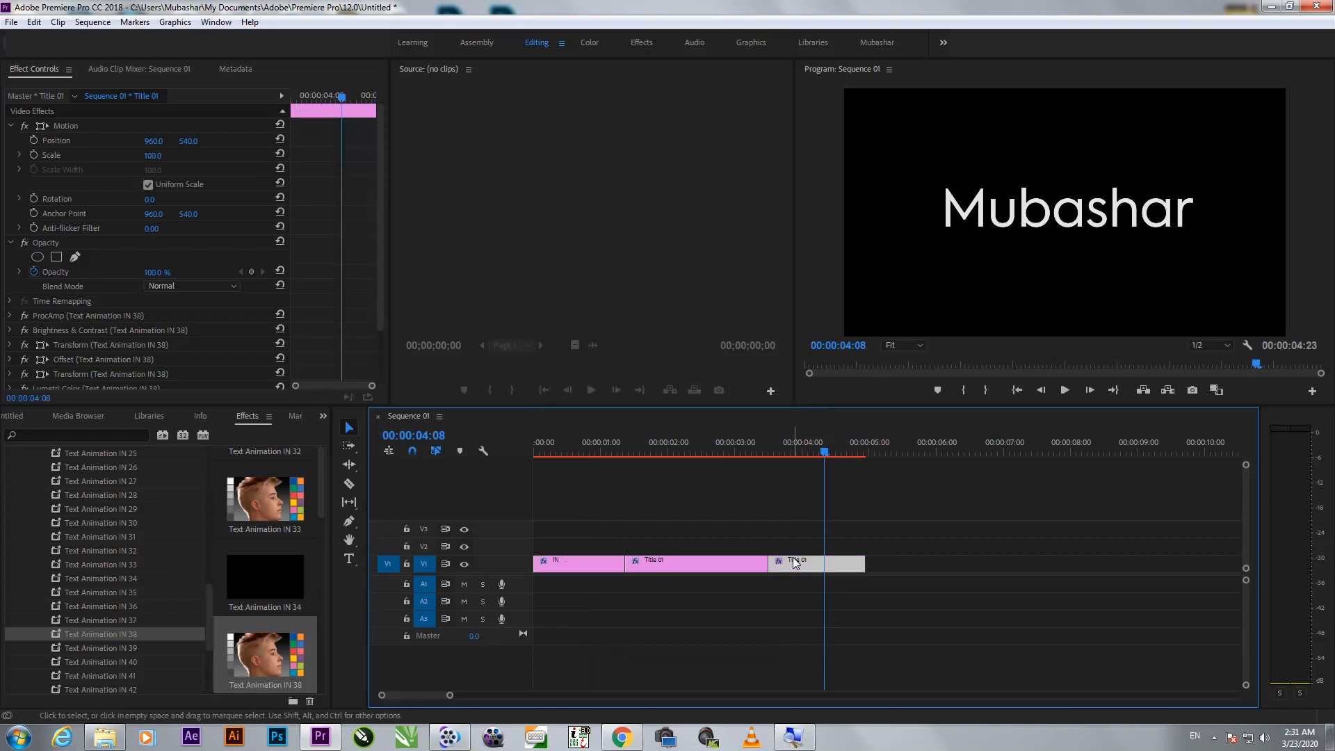
pyautogui.rightClick(793, 560)
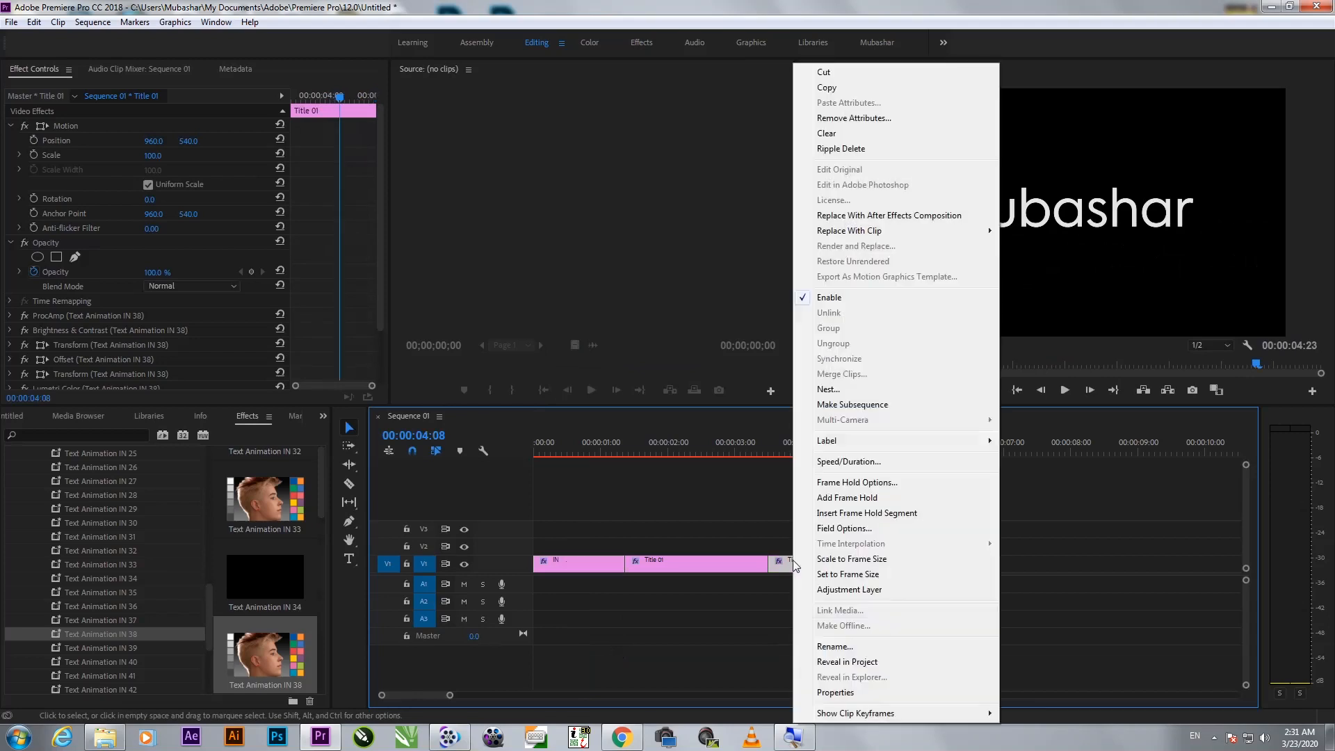
pyautogui.click(838, 647)
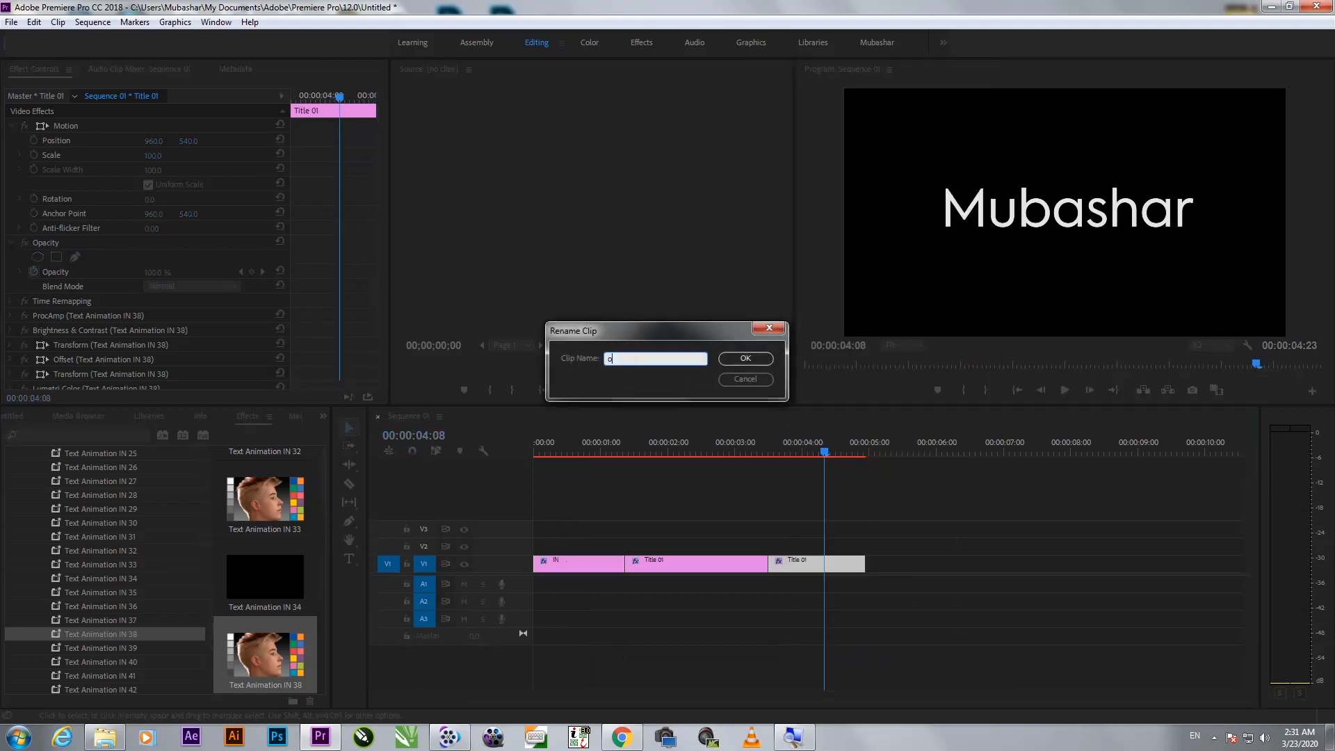
pyautogui.press('Return')
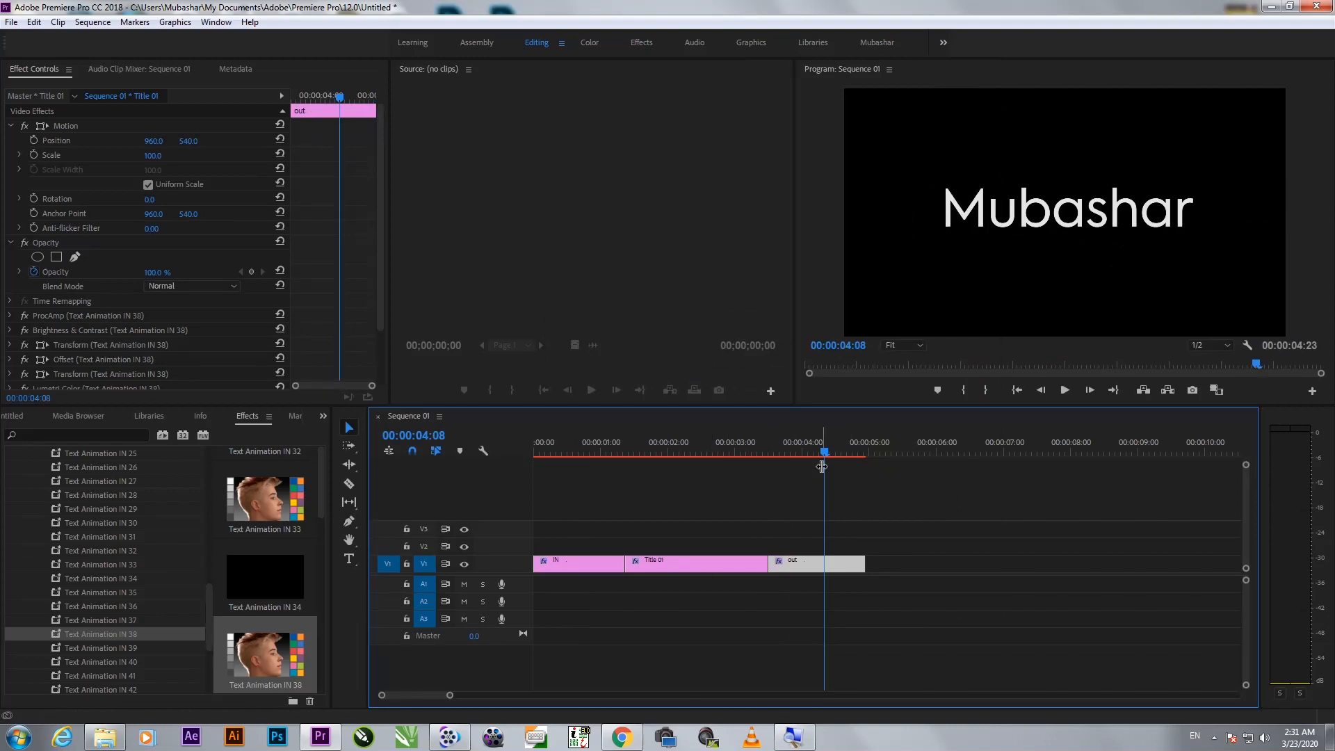
# Step: Apply the Text Animation OUT 30 preset from the Glitch Text Animation OUT folder to the out clip and scrub through its exit animation
pyautogui.moveTo(837, 452); pyautogui.dragTo(483, 566)
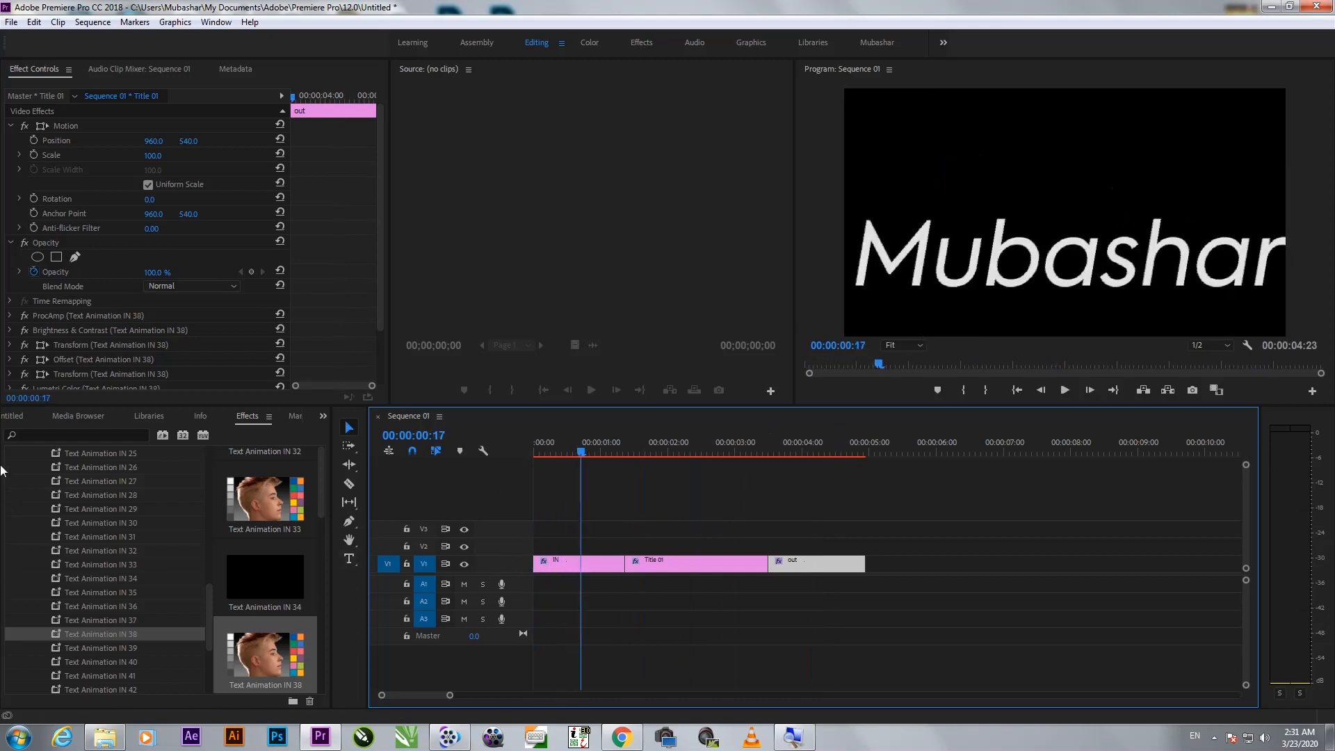
pyautogui.scroll(10, 152, 544)
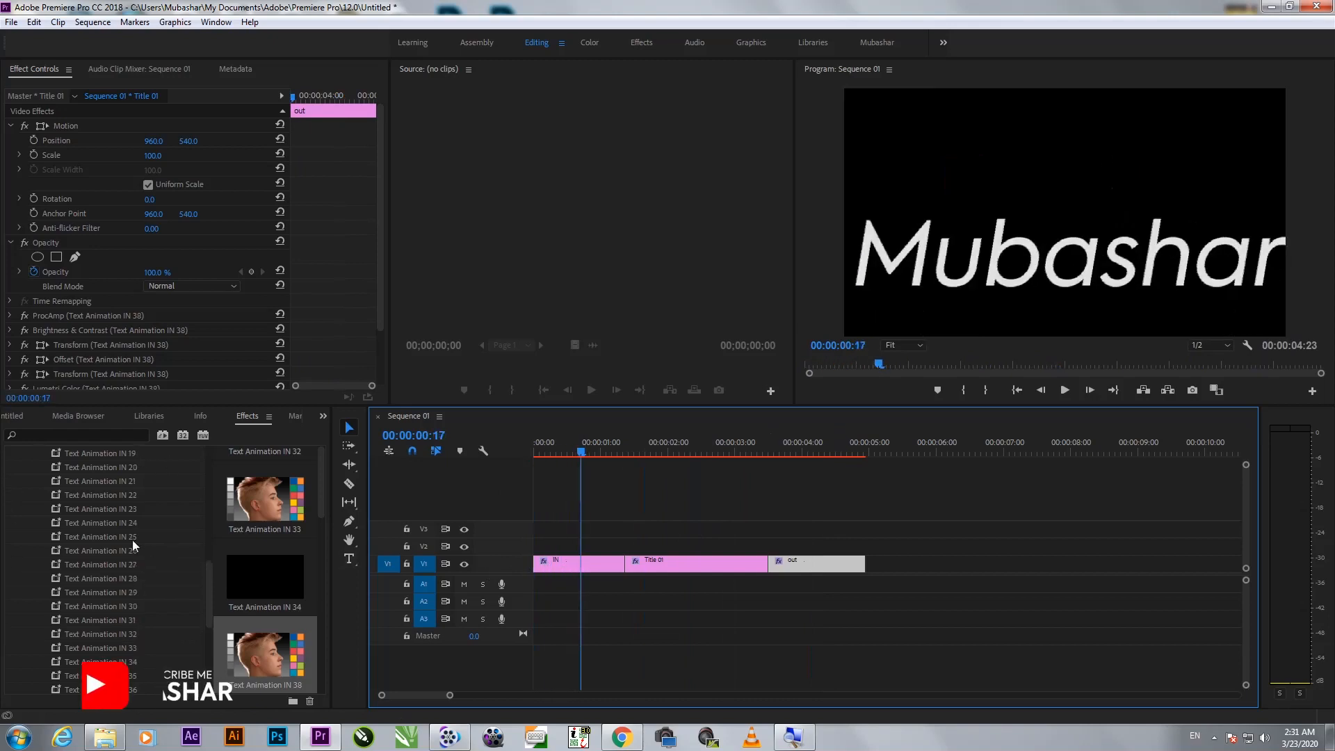
pyautogui.scroll(3, 36, 514)
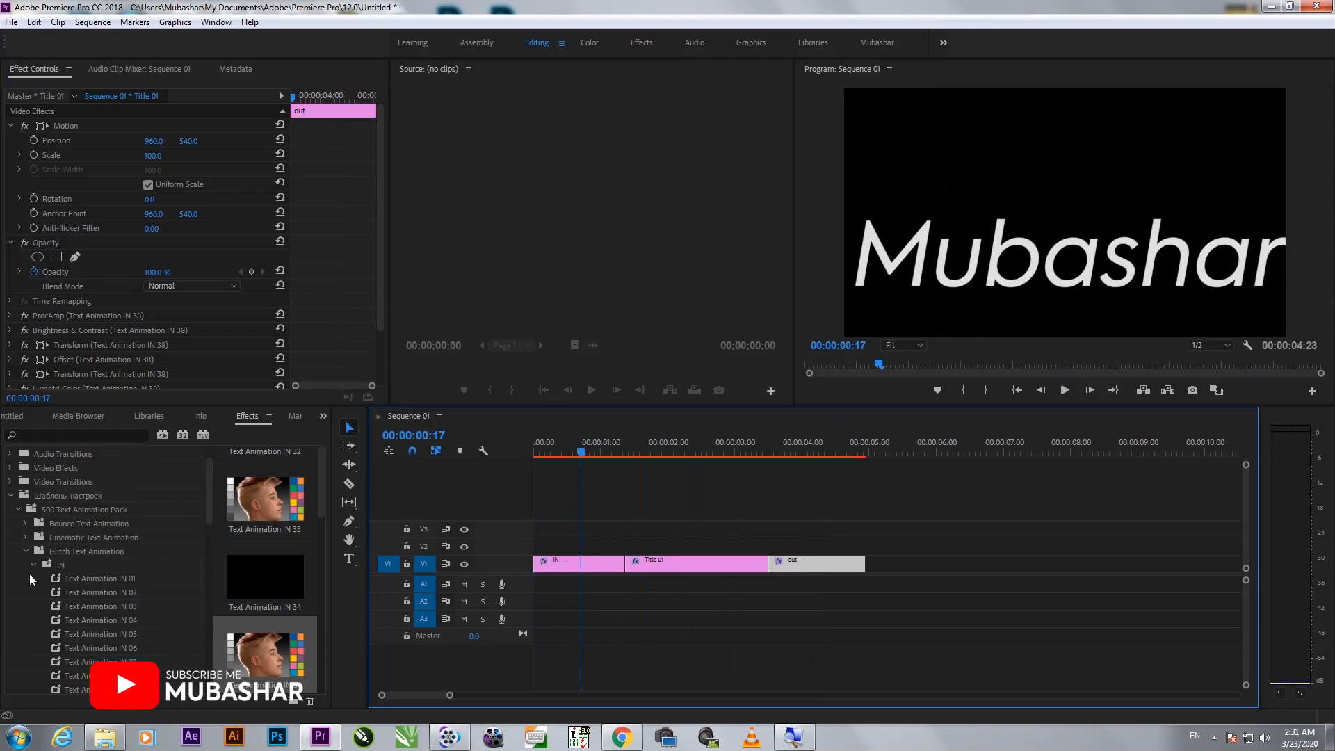
pyautogui.click(33, 565)
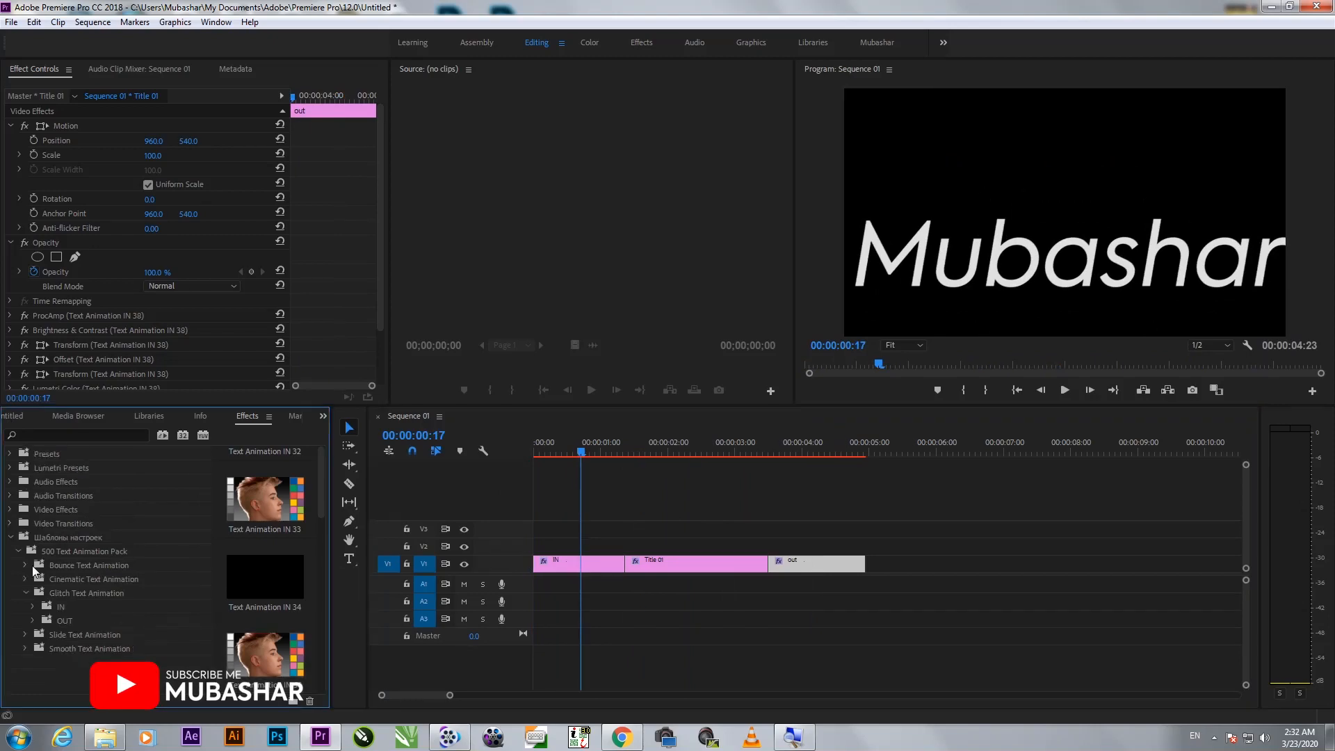
pyautogui.click(32, 620)
pyautogui.scroll(-12, 74, 629)
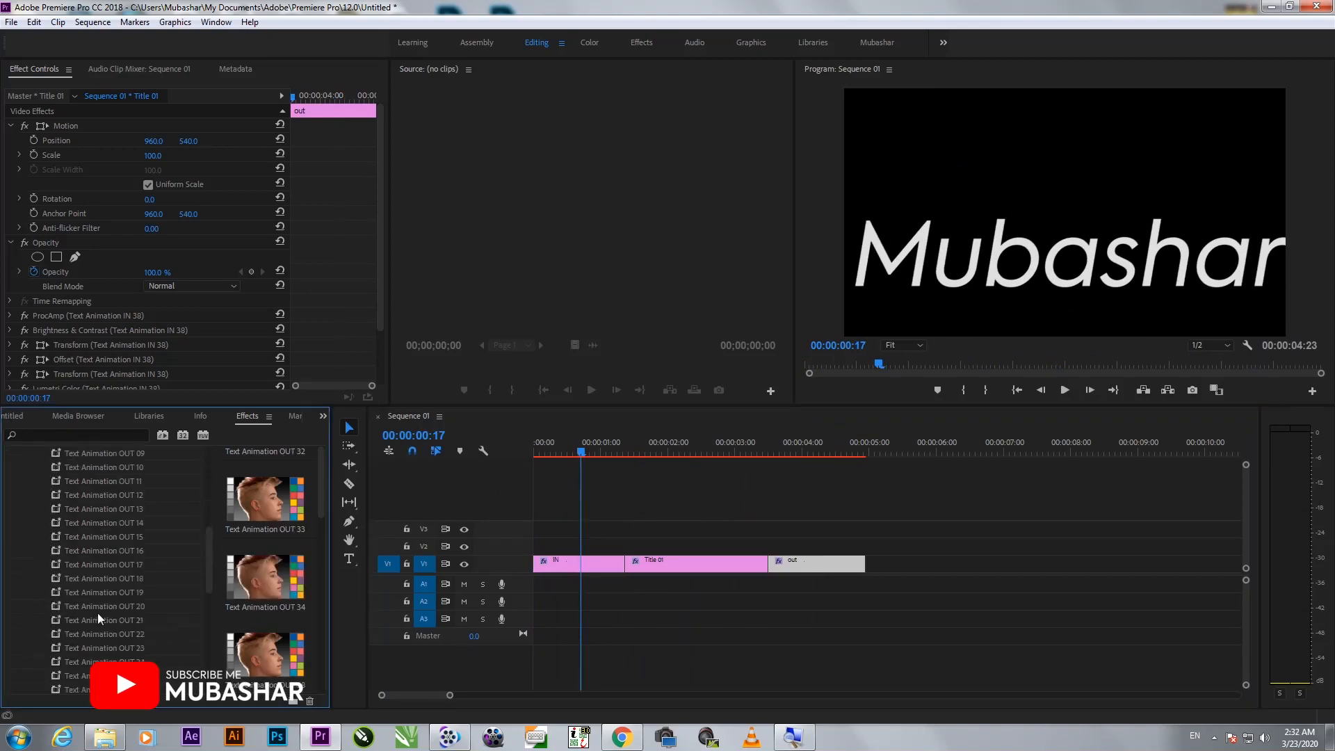
pyautogui.scroll(-2, 99, 631)
pyautogui.moveTo(98, 634); pyautogui.dragTo(844, 561)
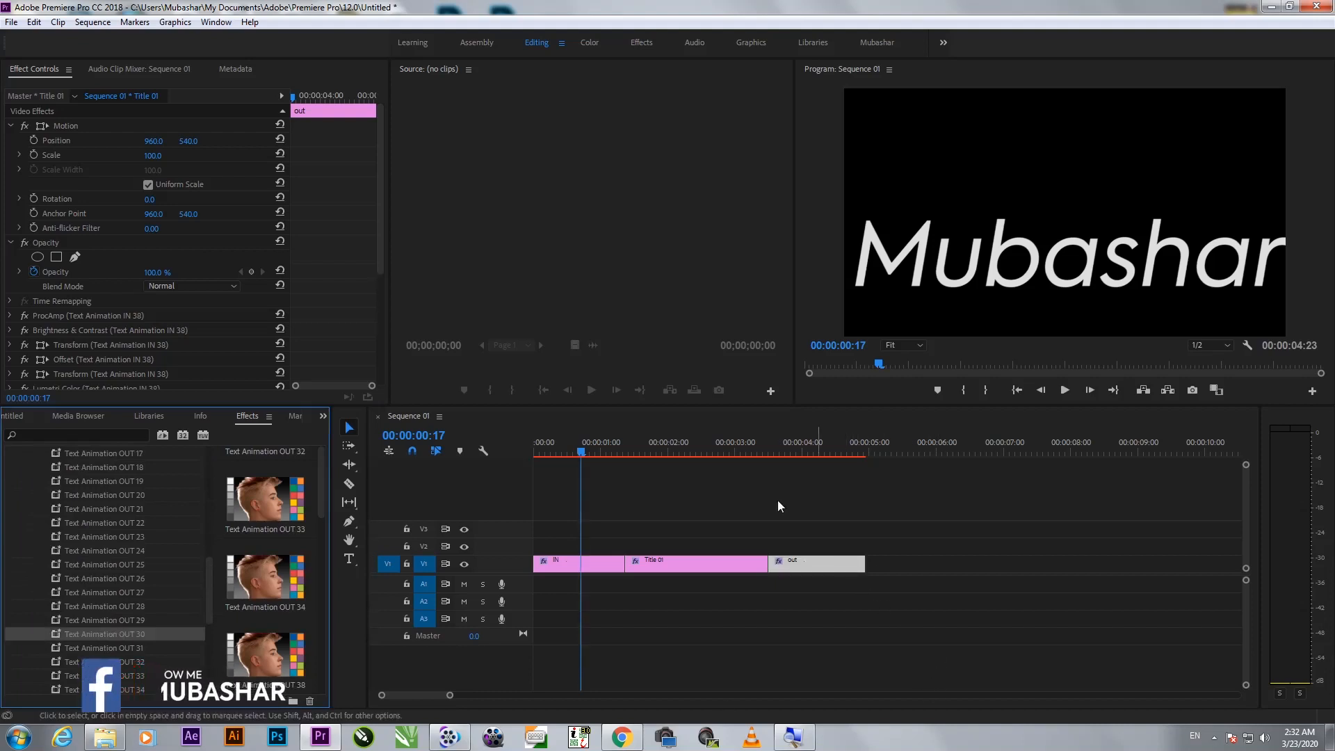
pyautogui.click(760, 453)
pyautogui.moveTo(764, 453); pyautogui.dragTo(838, 474)
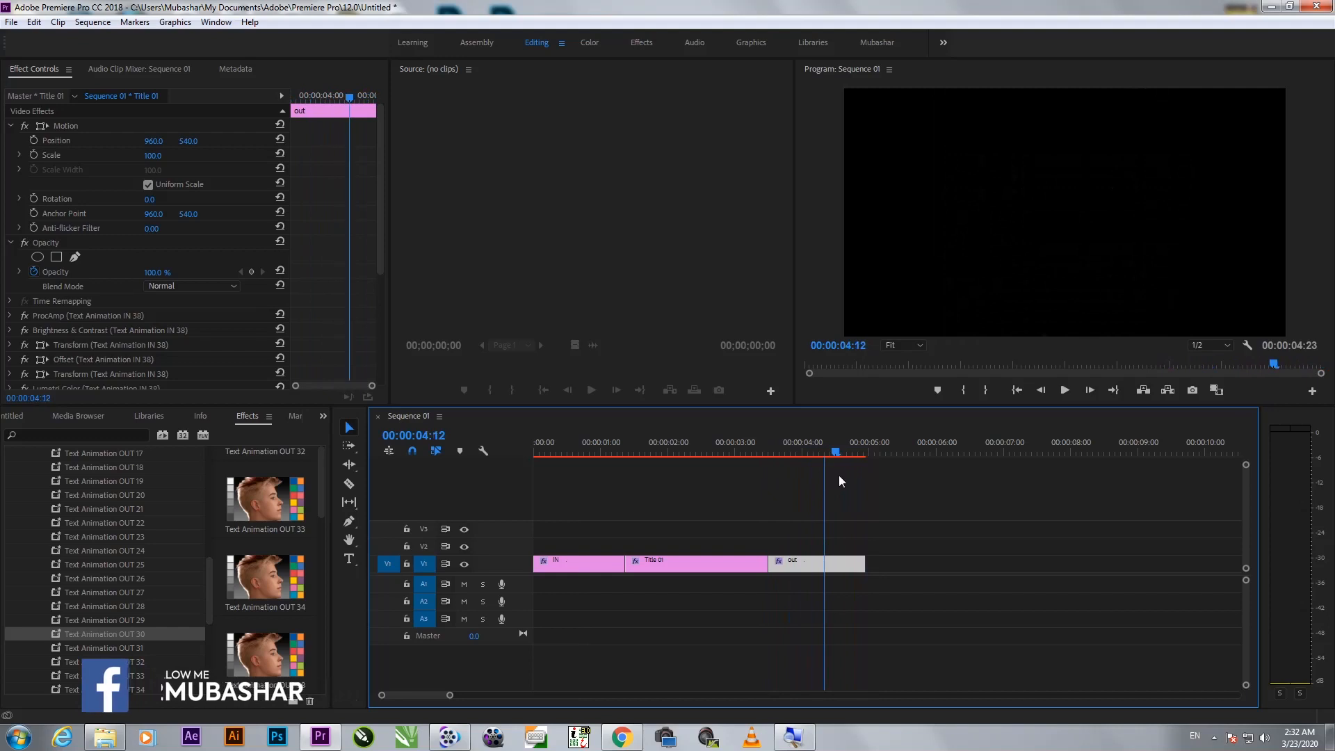
# Step: Move all three title clips from V1 up to V4 and return the playhead to the start
pyautogui.moveTo(978, 546); pyautogui.dragTo(613, 518)
pyautogui.moveTo(741, 436); pyautogui.dragTo(515, 456)
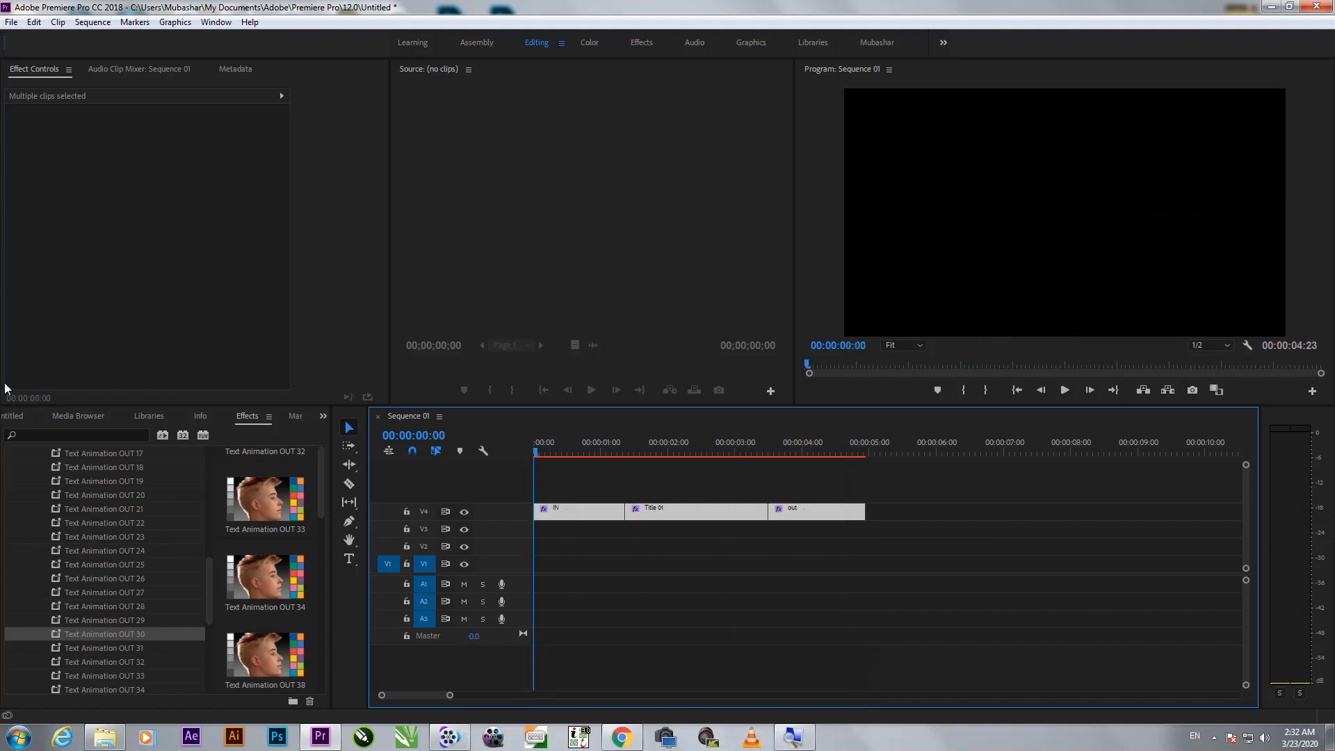
# Step: Import the Blue Particle Vortex Loop_001- Motion Background HD Free Footage video from the video folder on Local Disk (D:)
pyautogui.click(16, 419)
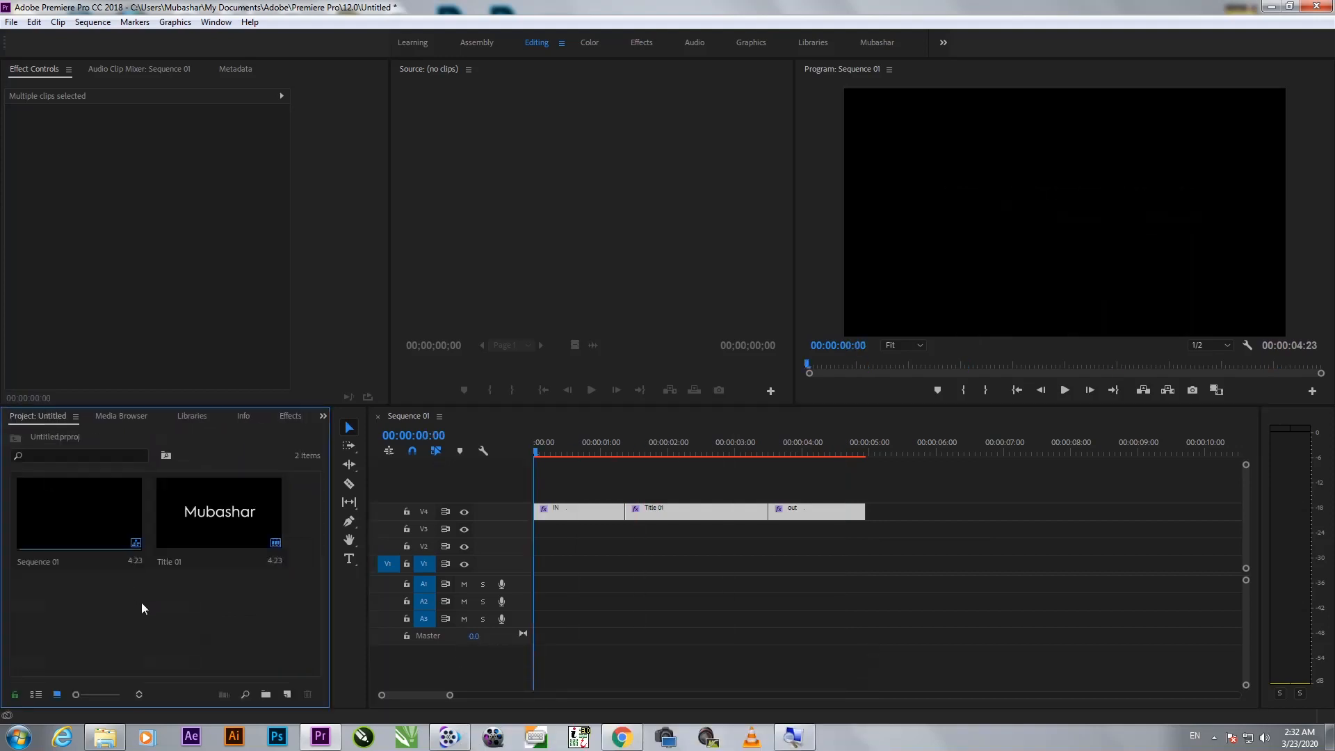
pyautogui.doubleClick(141, 602)
pyautogui.click(56, 168)
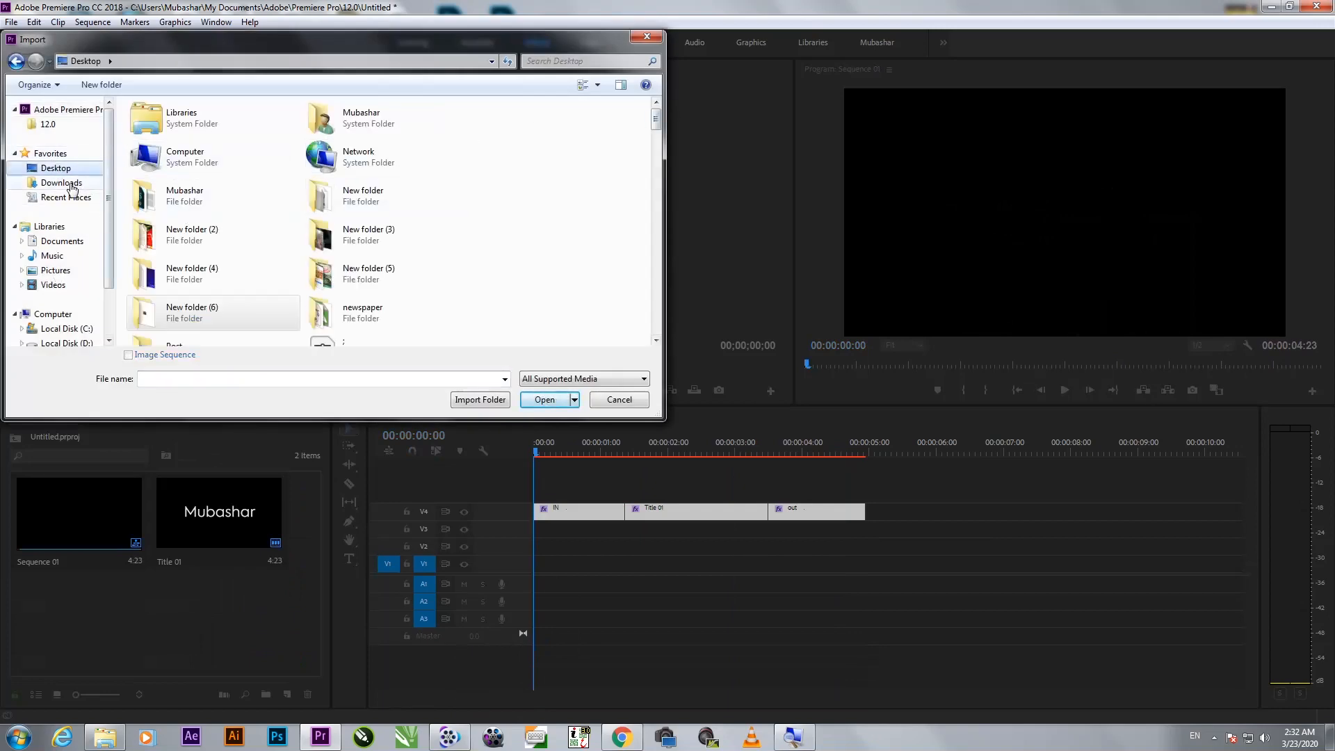
pyautogui.click(71, 183)
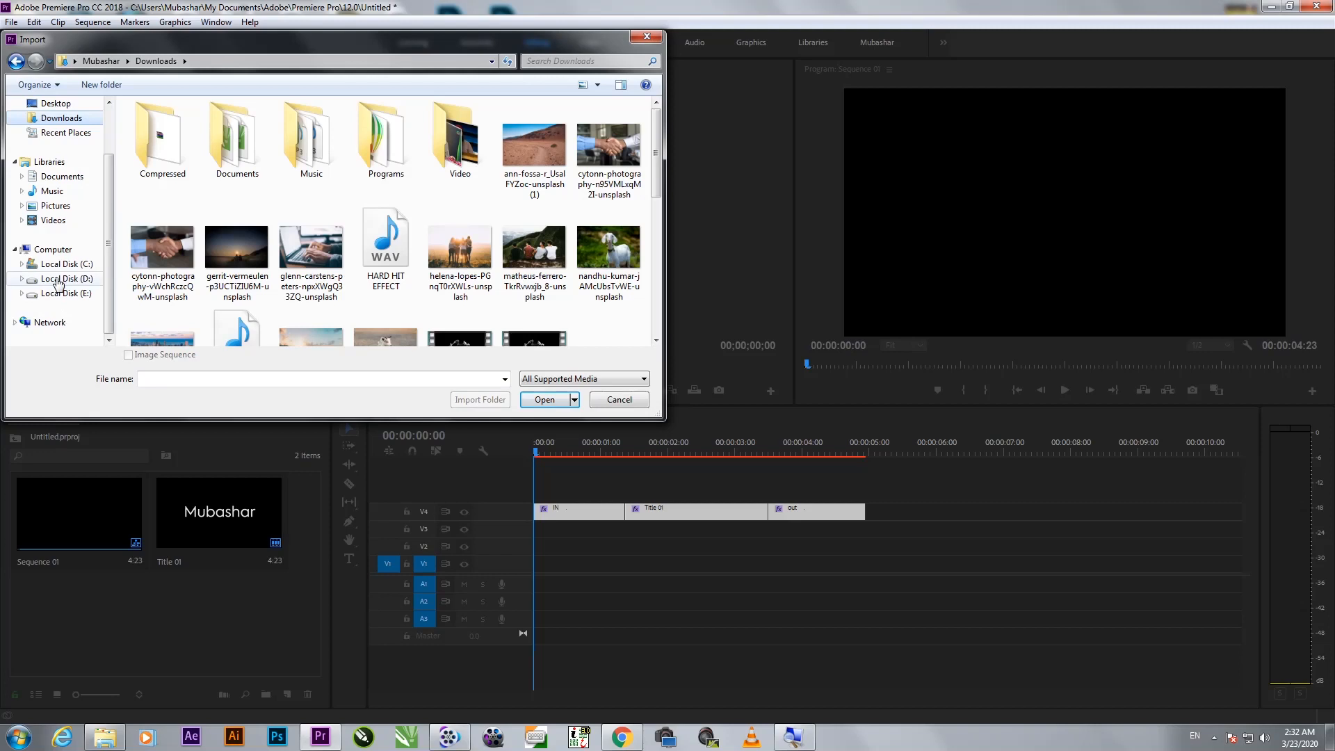
pyautogui.click(66, 293)
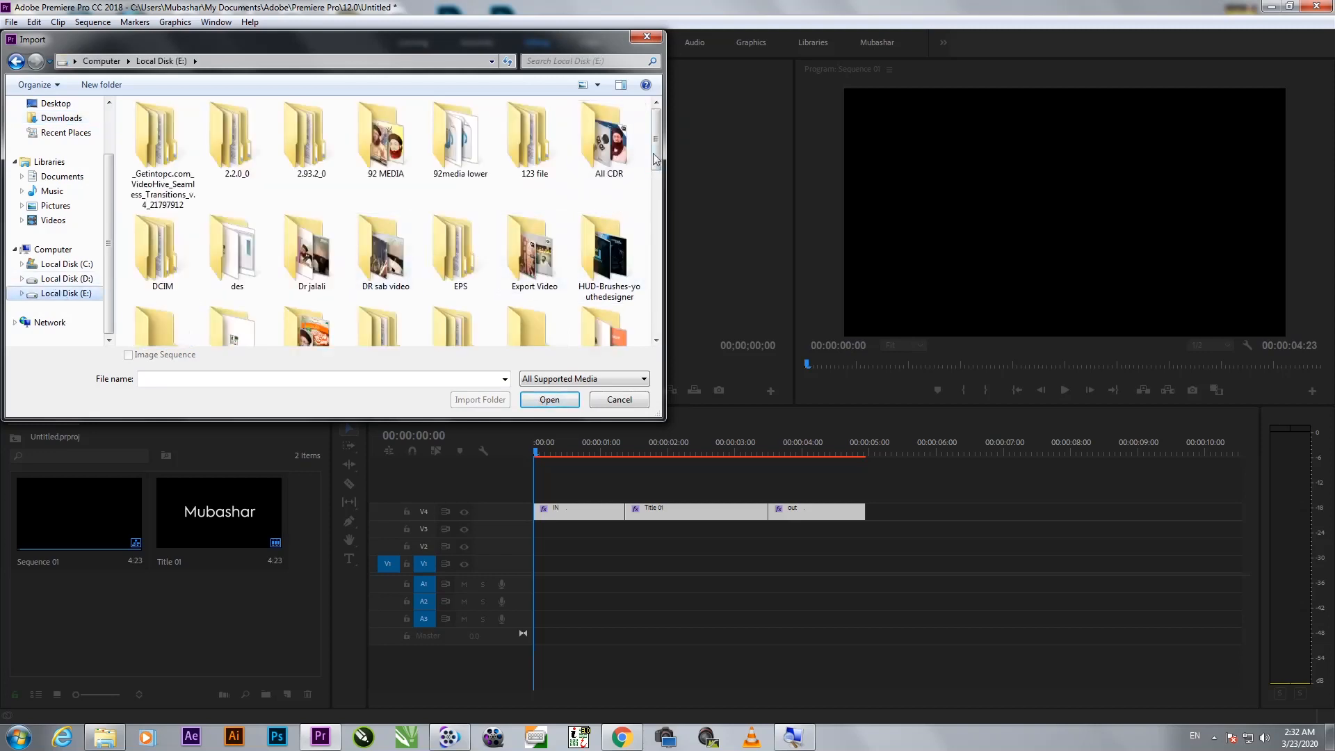
pyautogui.moveTo(661, 143); pyautogui.dragTo(662, 250)
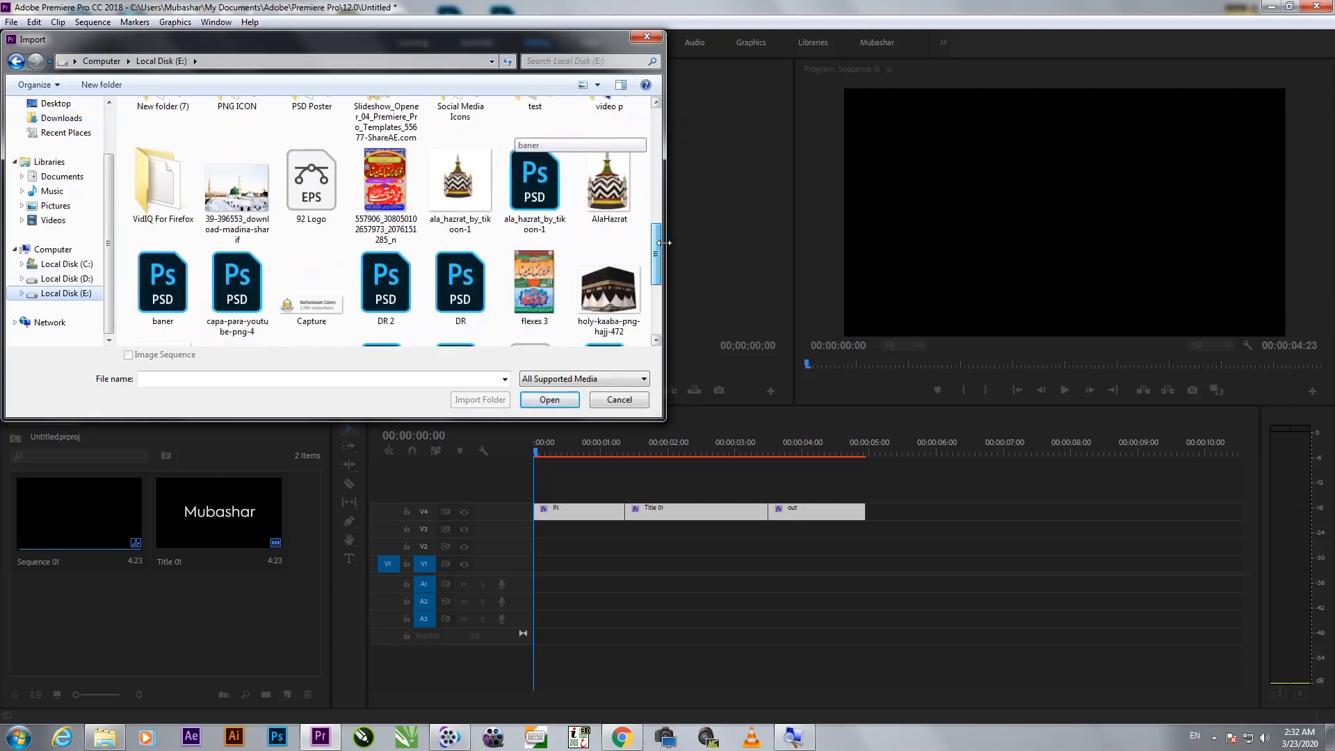
pyautogui.click(45, 279)
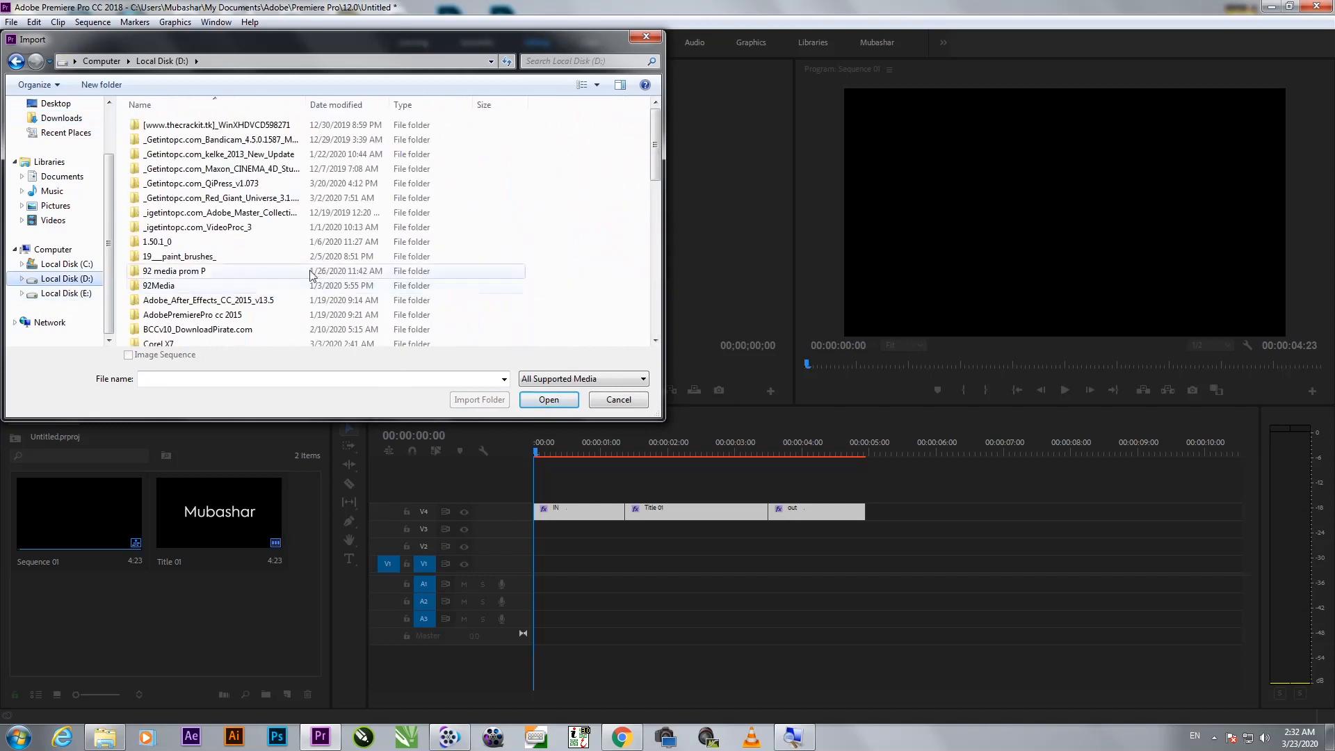
pyautogui.scroll(-12, 381, 240)
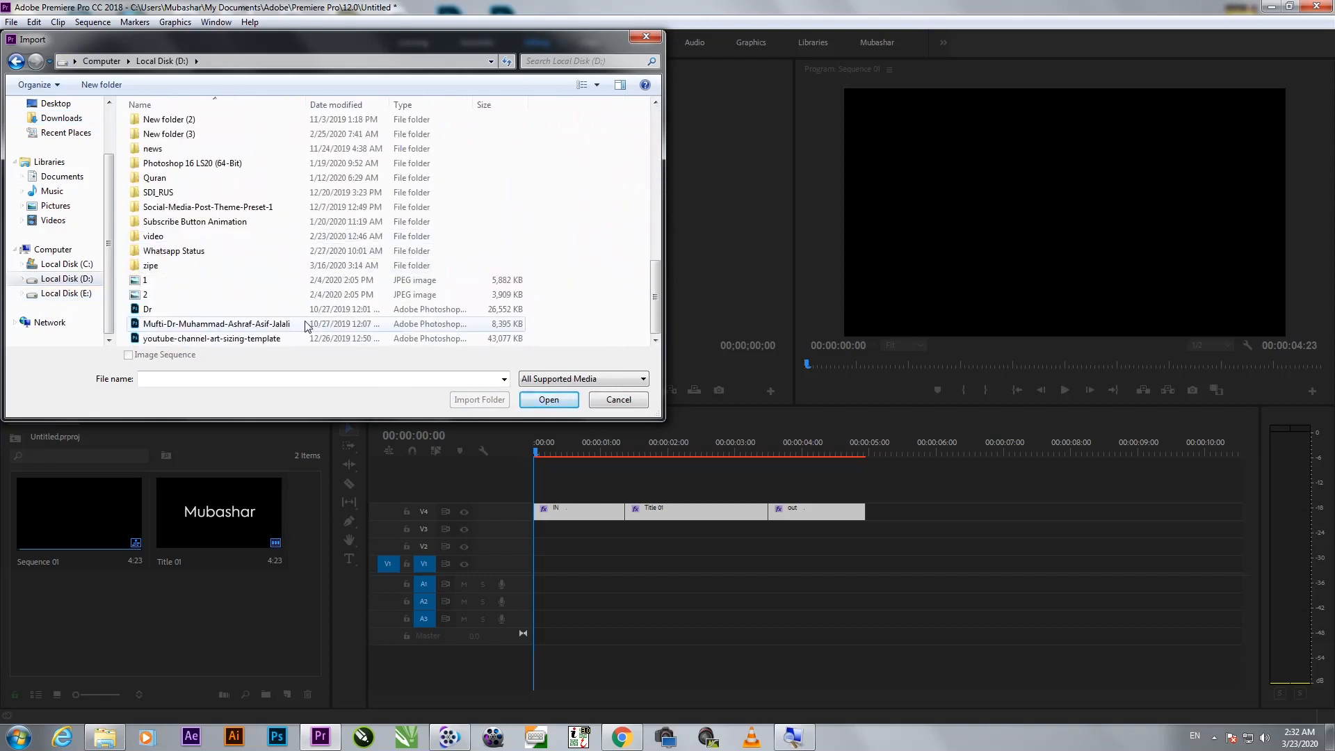
pyautogui.click(165, 238)
pyautogui.doubleClick(160, 237)
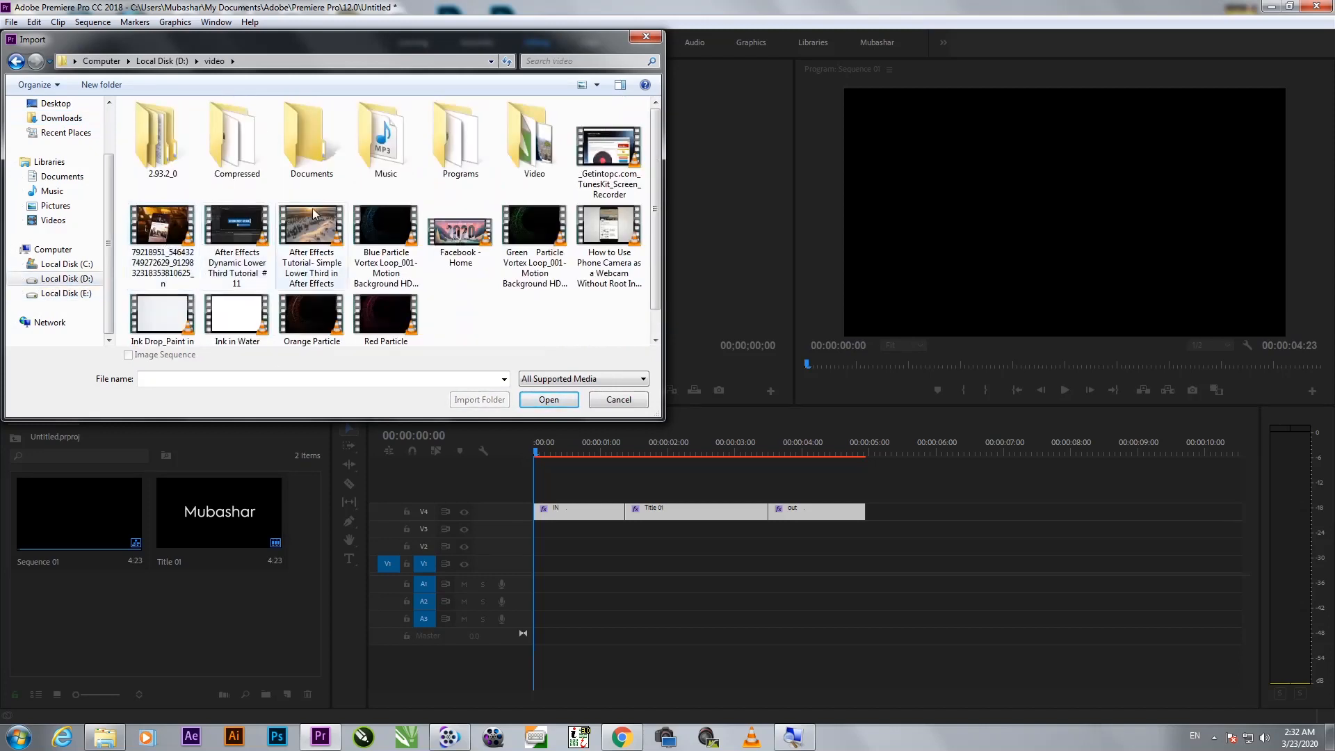
pyautogui.click(387, 237)
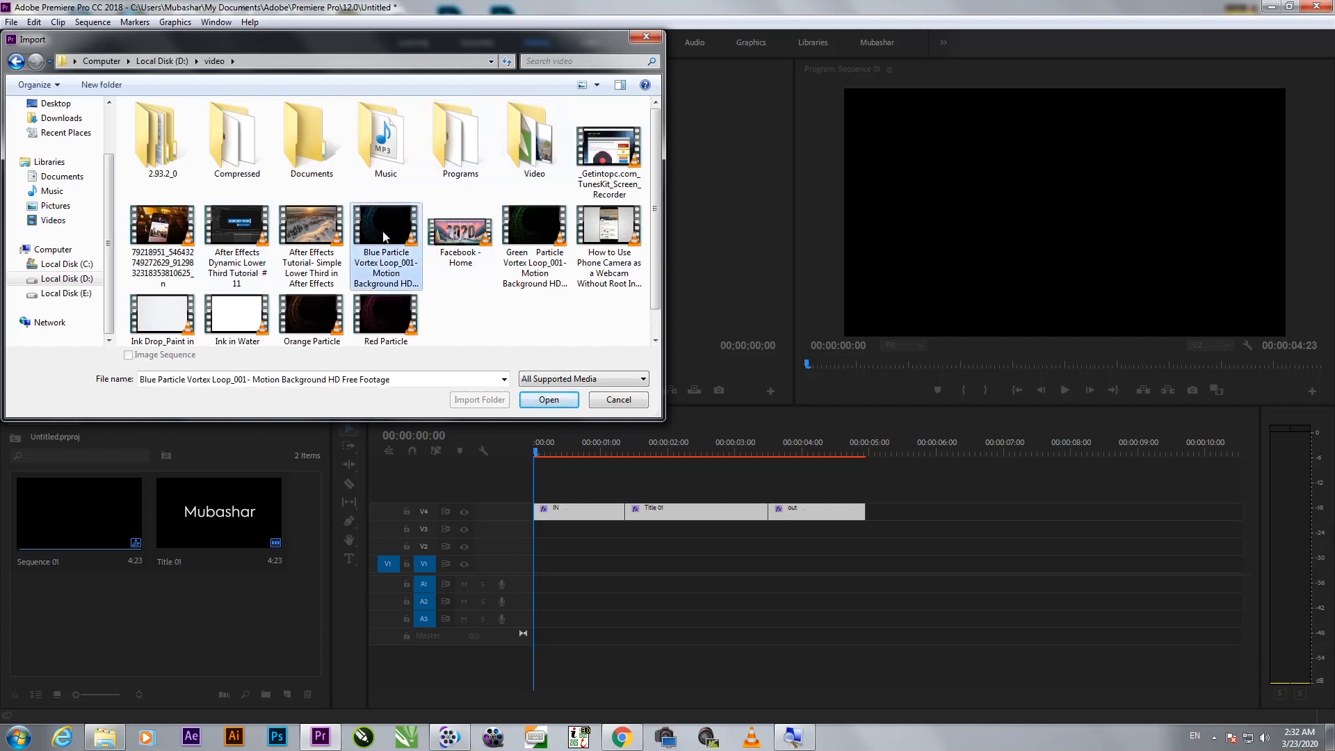
pyautogui.click(342, 235)
pyautogui.moveTo(370, 233); pyautogui.dragTo(228, 618)
pyautogui.click(549, 400)
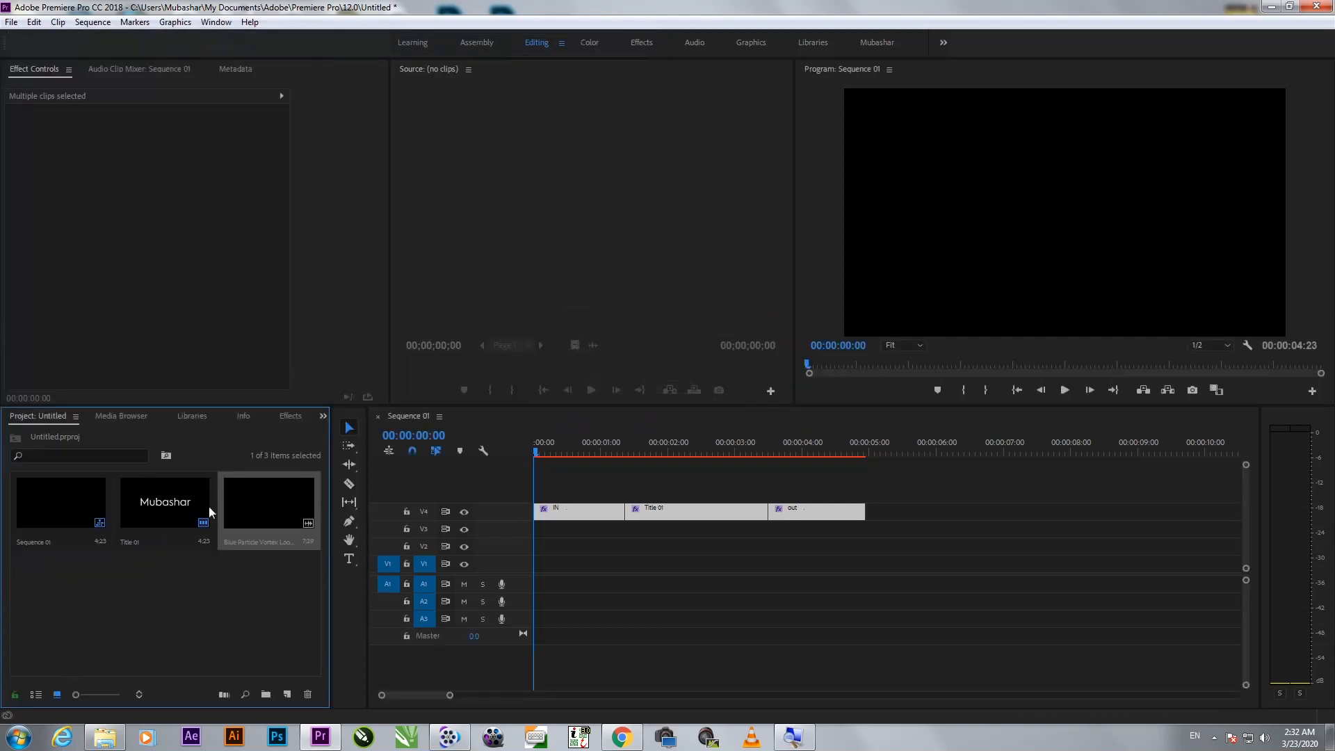
# Step: Place the Blue Particle background video at the start of V1 and move the three title clips down to V2 above it
pyautogui.moveTo(368, 524); pyautogui.dragTo(526, 563)
pyautogui.moveTo(839, 477); pyautogui.dragTo(575, 553)
pyautogui.moveTo(543, 456)
pyautogui.mouseDown()
pyautogui.moveTo(849, 422)
pyautogui.moveTo(568, 453)
pyautogui.mouseUp()
# Step: Preview the animated title over the particle background, then delete the background clip from the sequence
pyautogui.press('Home')
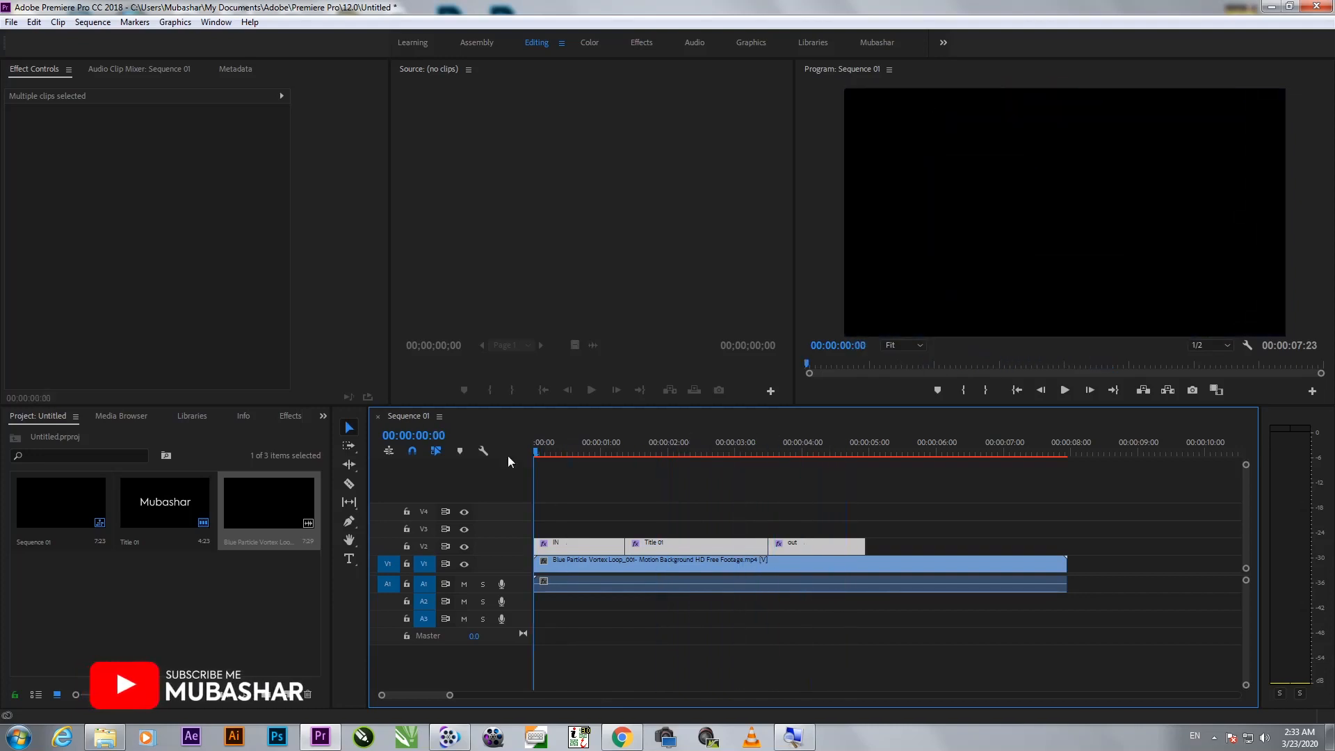
pyautogui.press('space')
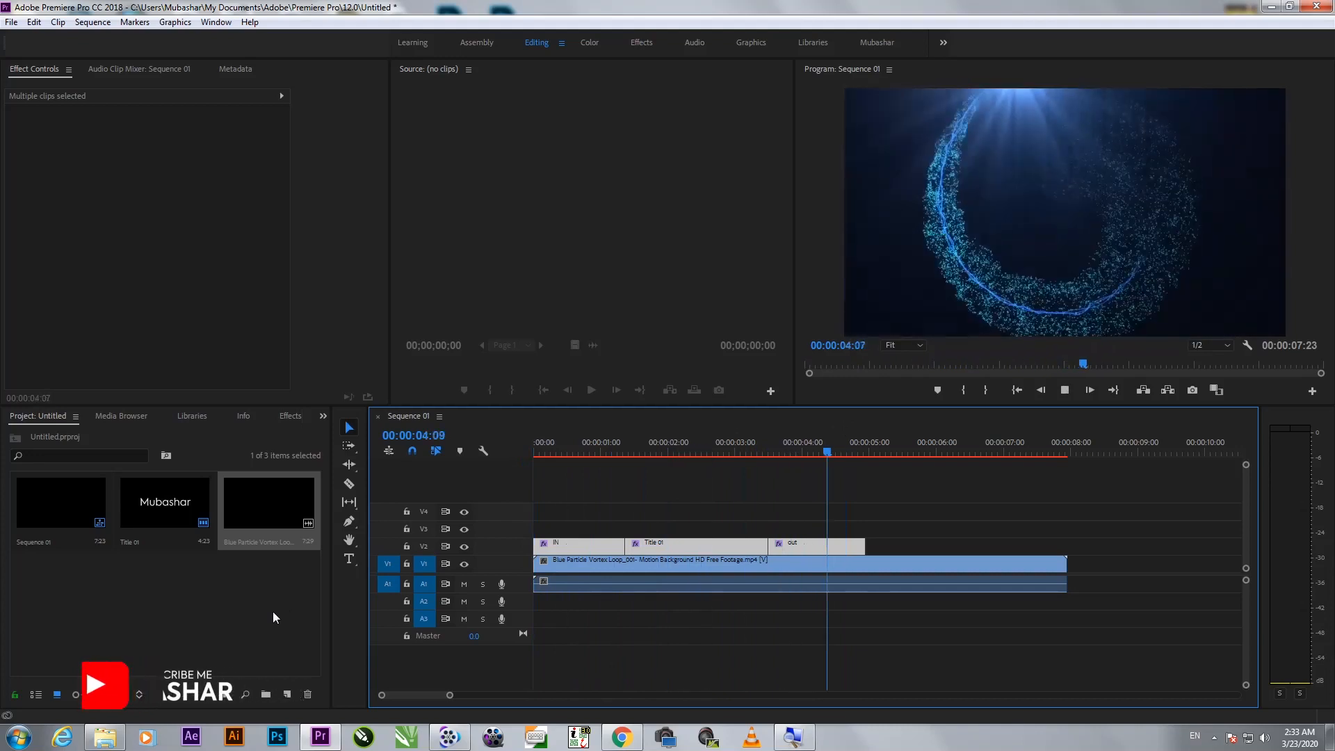
pyautogui.moveTo(695, 455); pyautogui.dragTo(580, 466)
pyautogui.click(952, 563)
pyautogui.press('Delete')
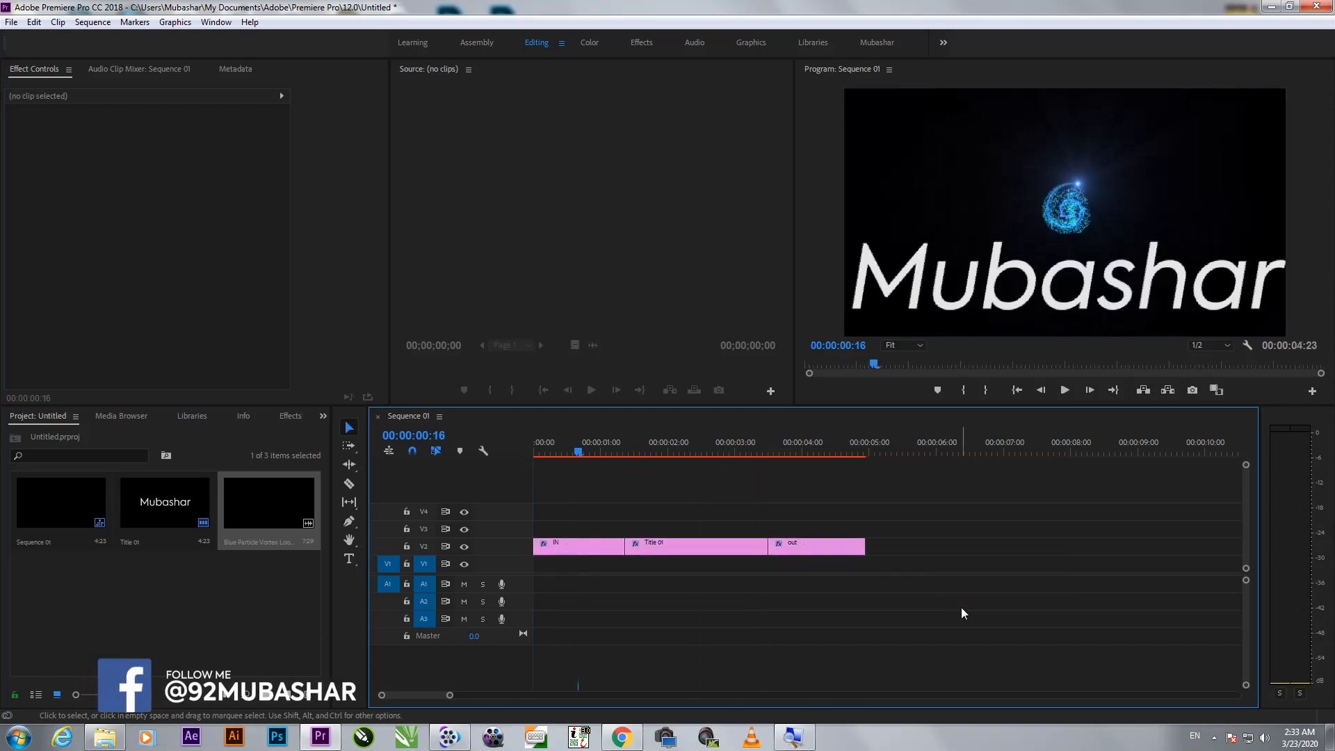
# Step: Delete the Blue Particle video from the project and import Pexels Videos 1409881 from the Video subfolder
pyautogui.click(284, 526)
pyautogui.press('Delete')
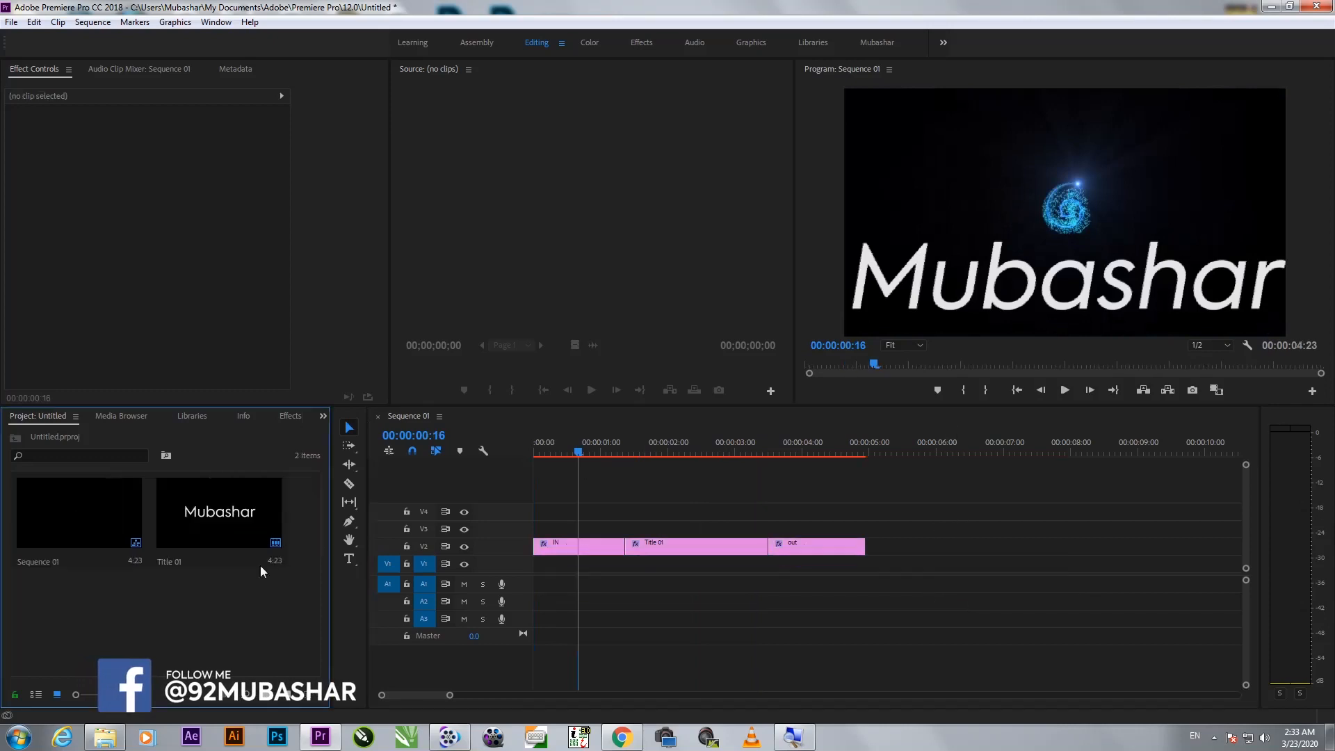
pyautogui.doubleClick(131, 631)
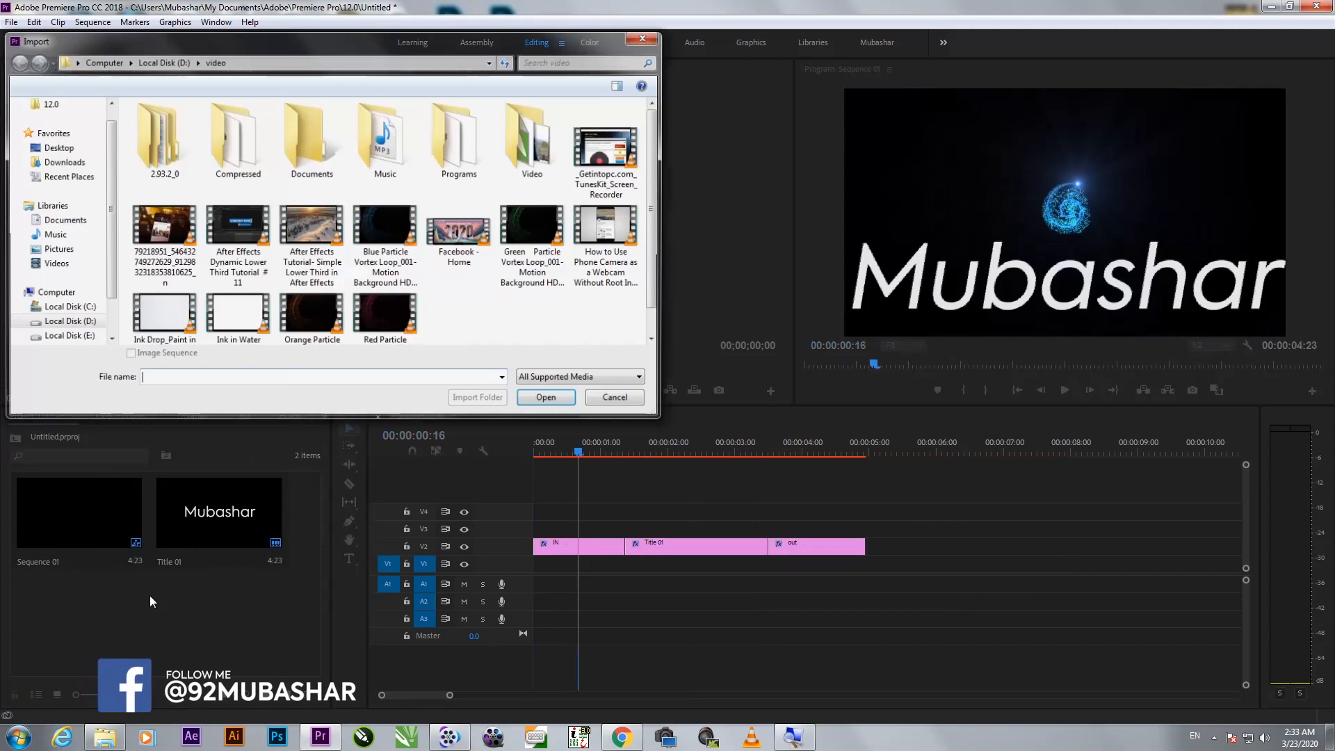
pyautogui.doubleClick(527, 142)
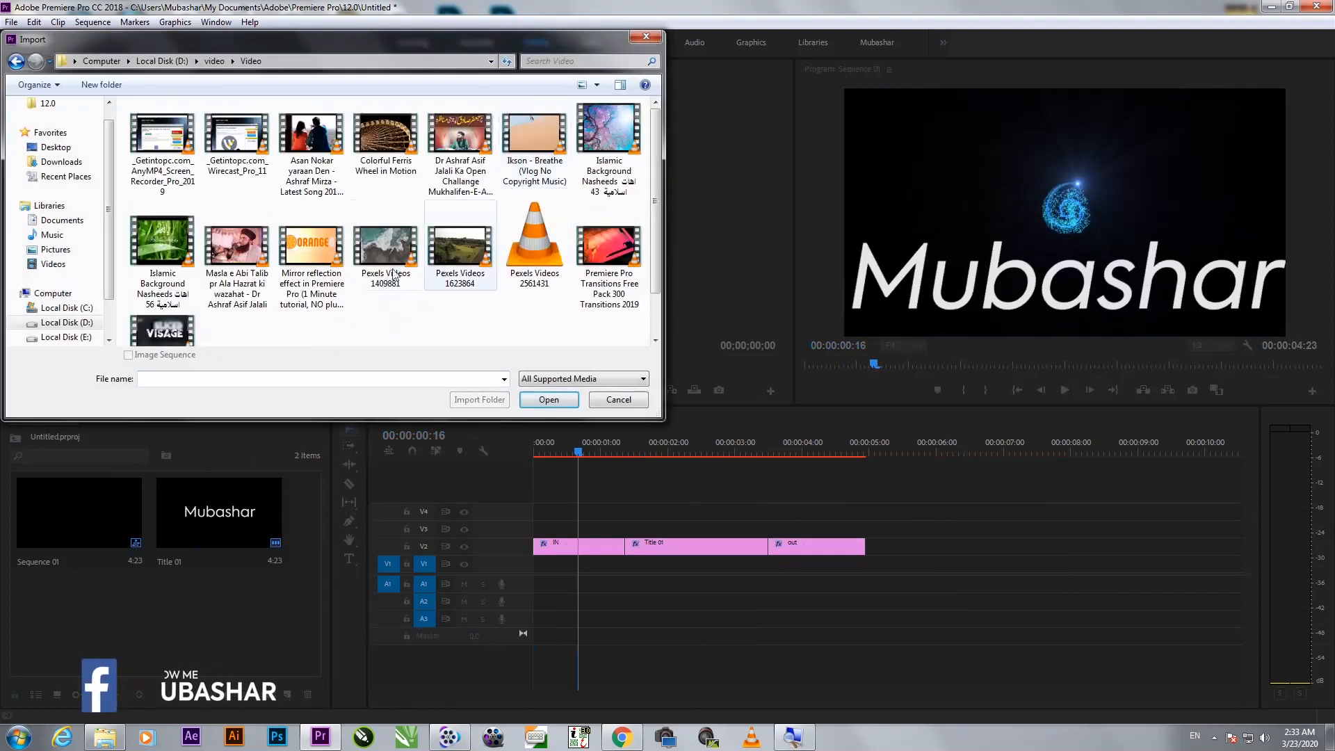
pyautogui.click(374, 245)
pyautogui.press('Return')
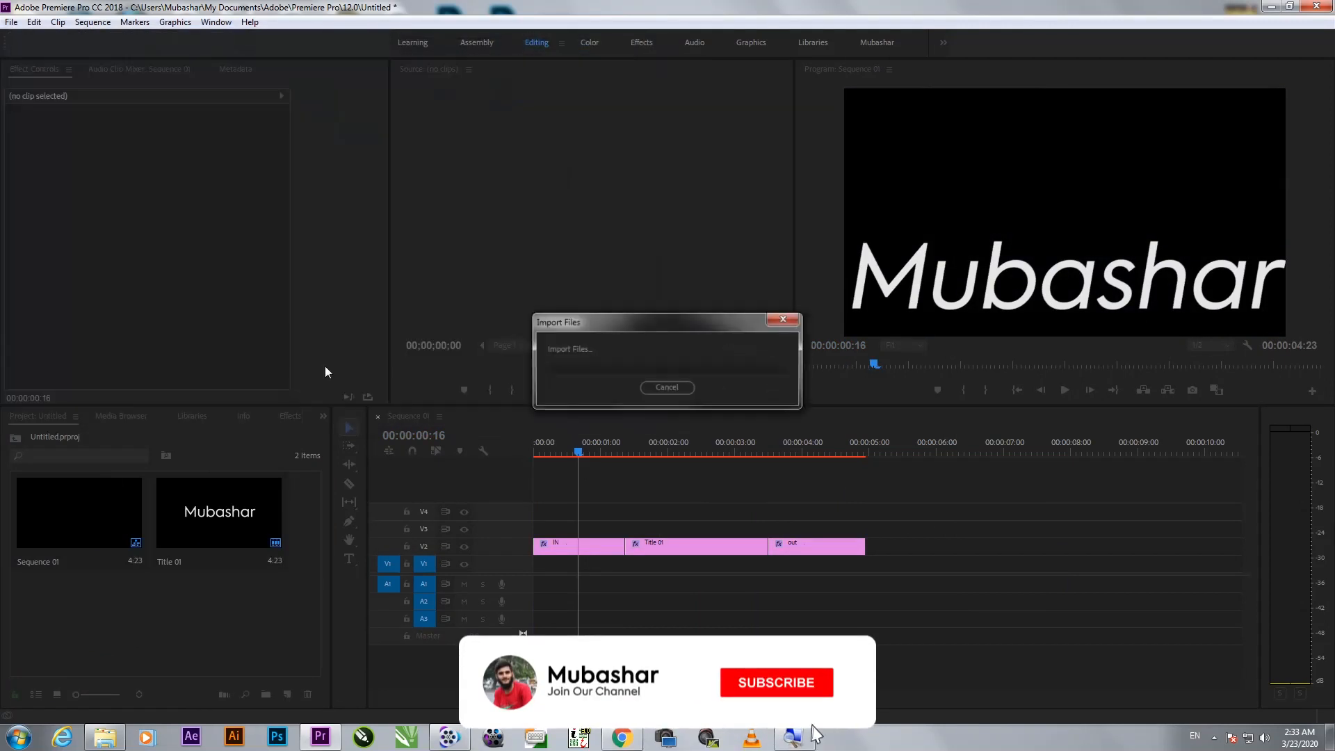
# Step: Place the Pexels Videos 1409881 clip at the start of V1 beneath the titles and play the sequence from the beginning
pyautogui.moveTo(249, 520); pyautogui.dragTo(514, 564)
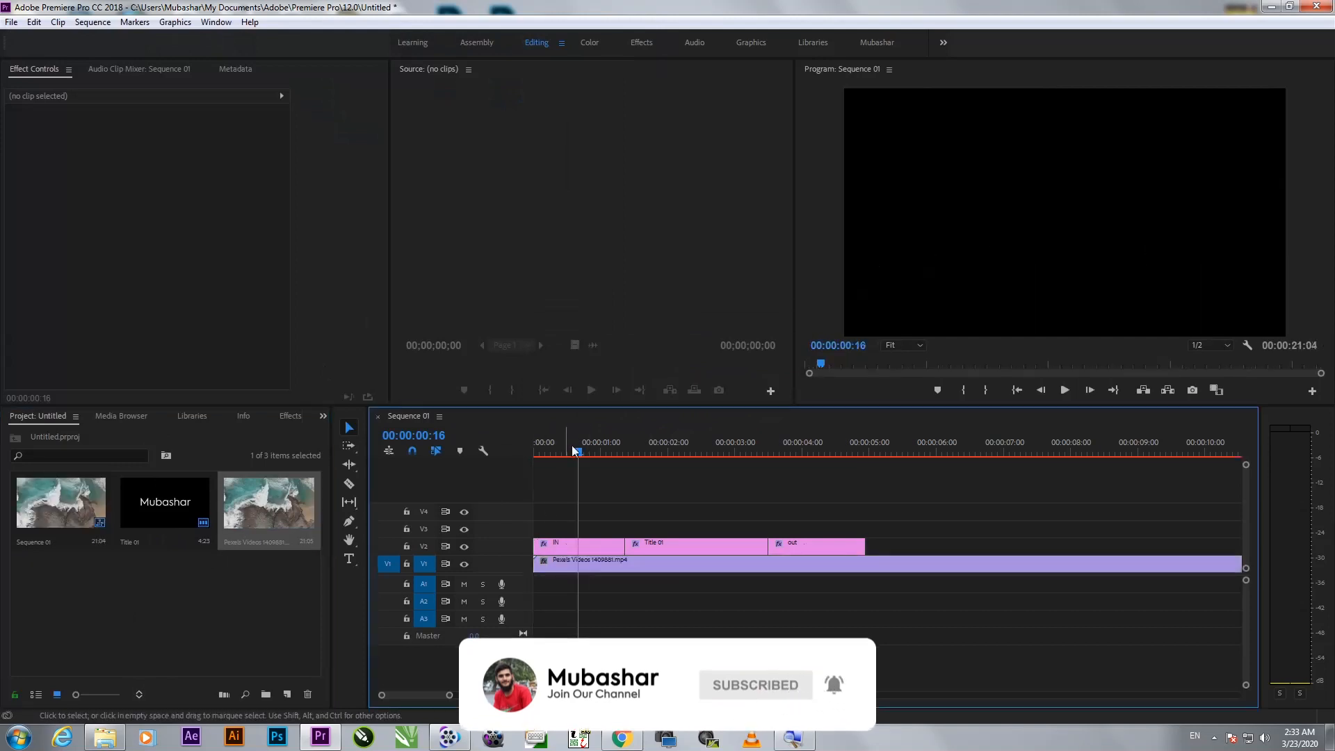
pyautogui.moveTo(574, 453); pyautogui.dragTo(490, 462)
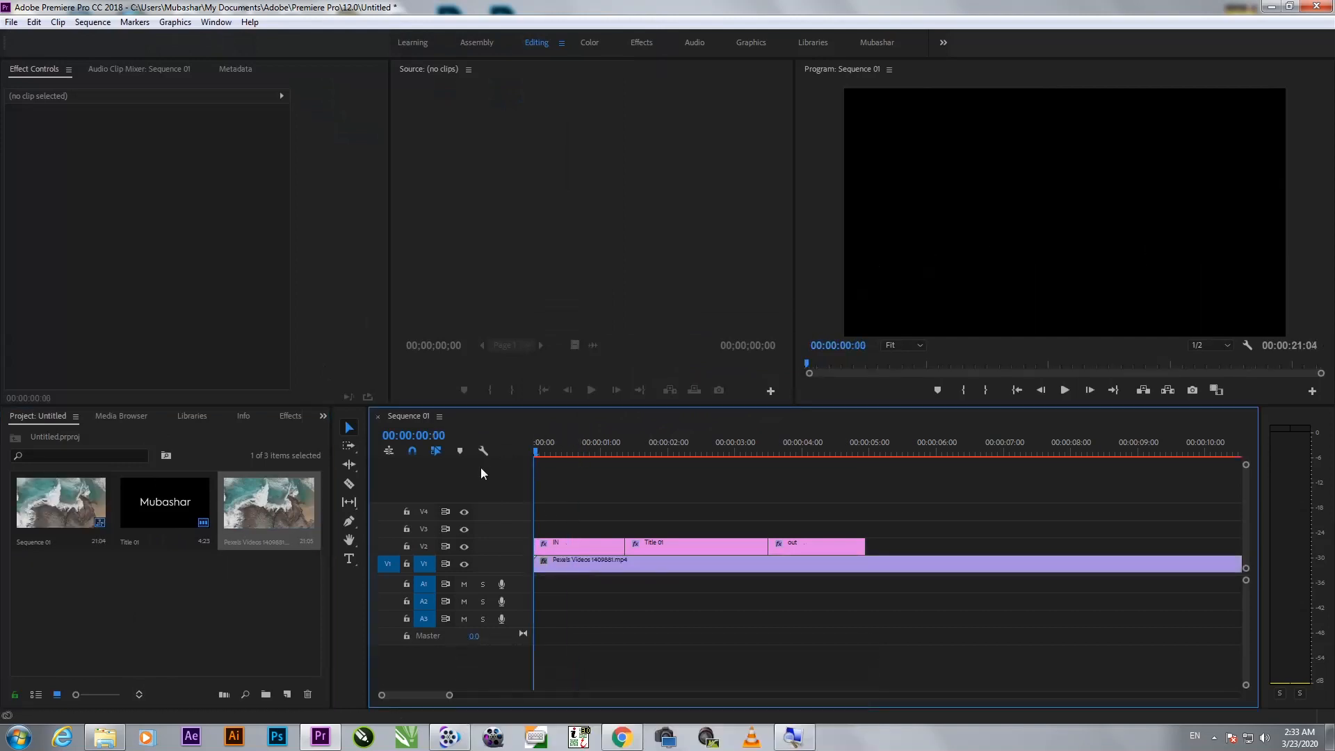
pyautogui.press('space')
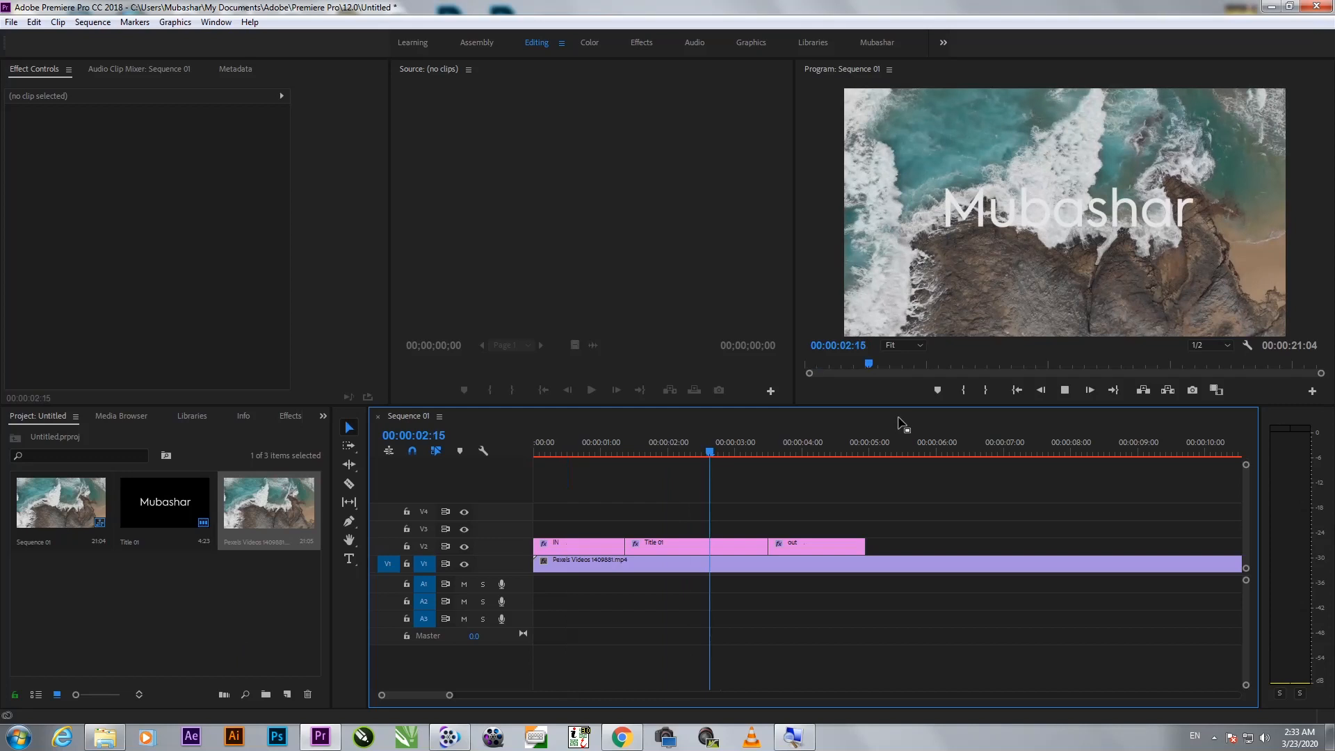
# Step: Cut the V1 background clip at the end of the out title, at 00:00:04:23, and delete the remainder
pyautogui.moveTo(886, 450); pyautogui.dragTo(865, 465)
pyautogui.click(924, 564)
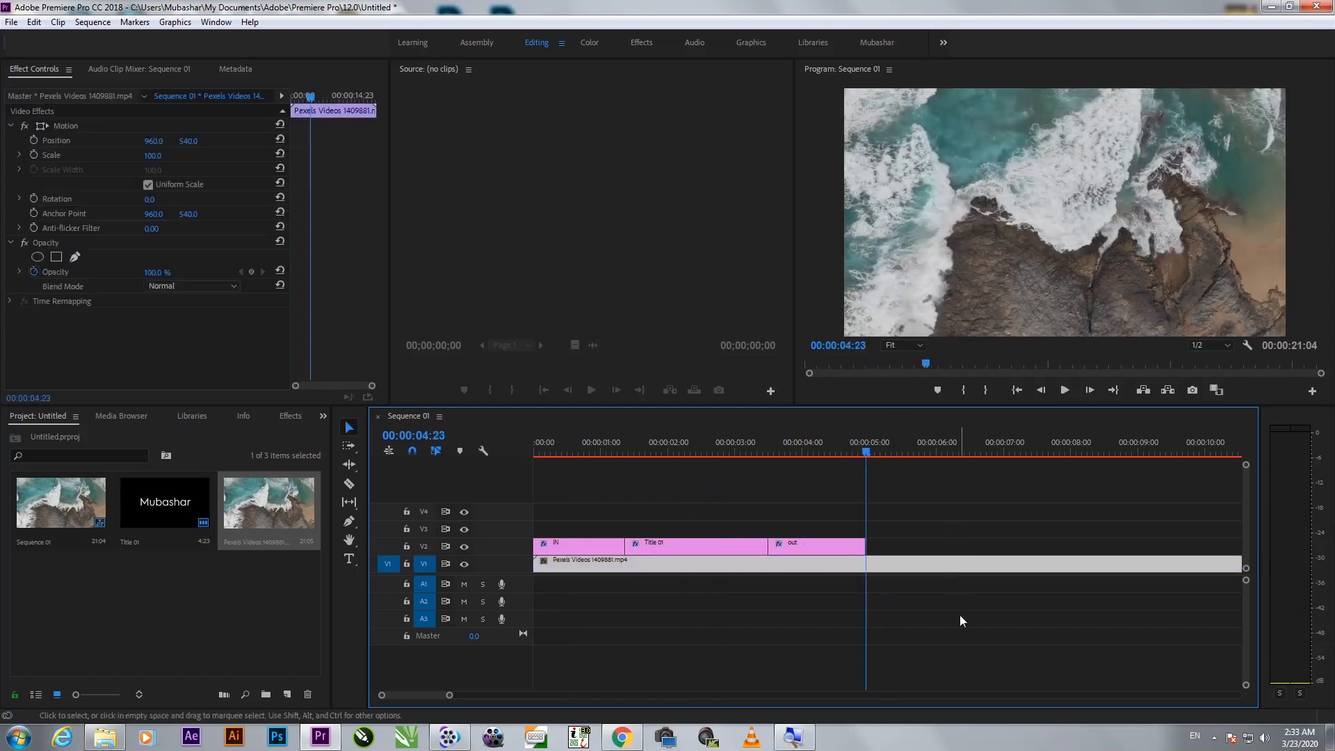
pyautogui.hotkey('ctrl', 'k')
pyautogui.click(996, 562)
pyautogui.press('Delete')
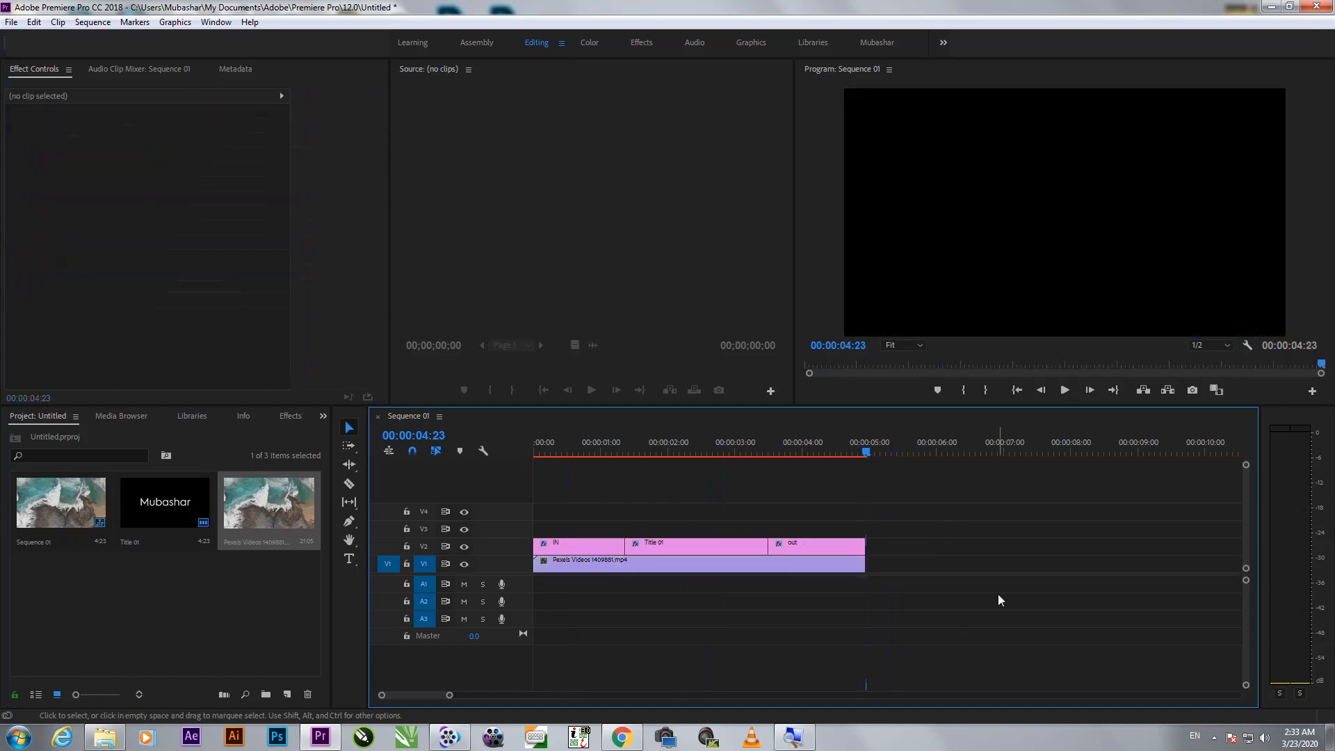
# Step: Play the trimmed sequence from the start and check the outro animation against the ocean footage
pyautogui.press('Home')
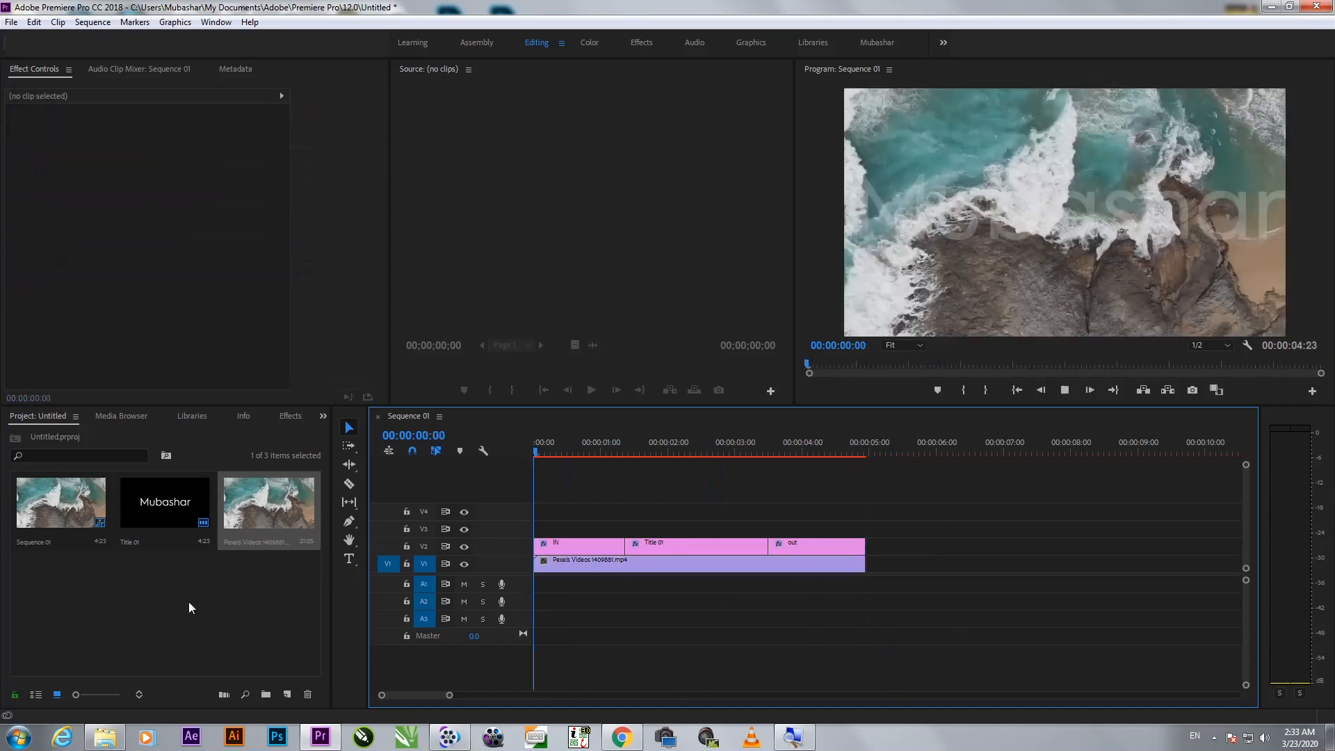
pyautogui.press('space')
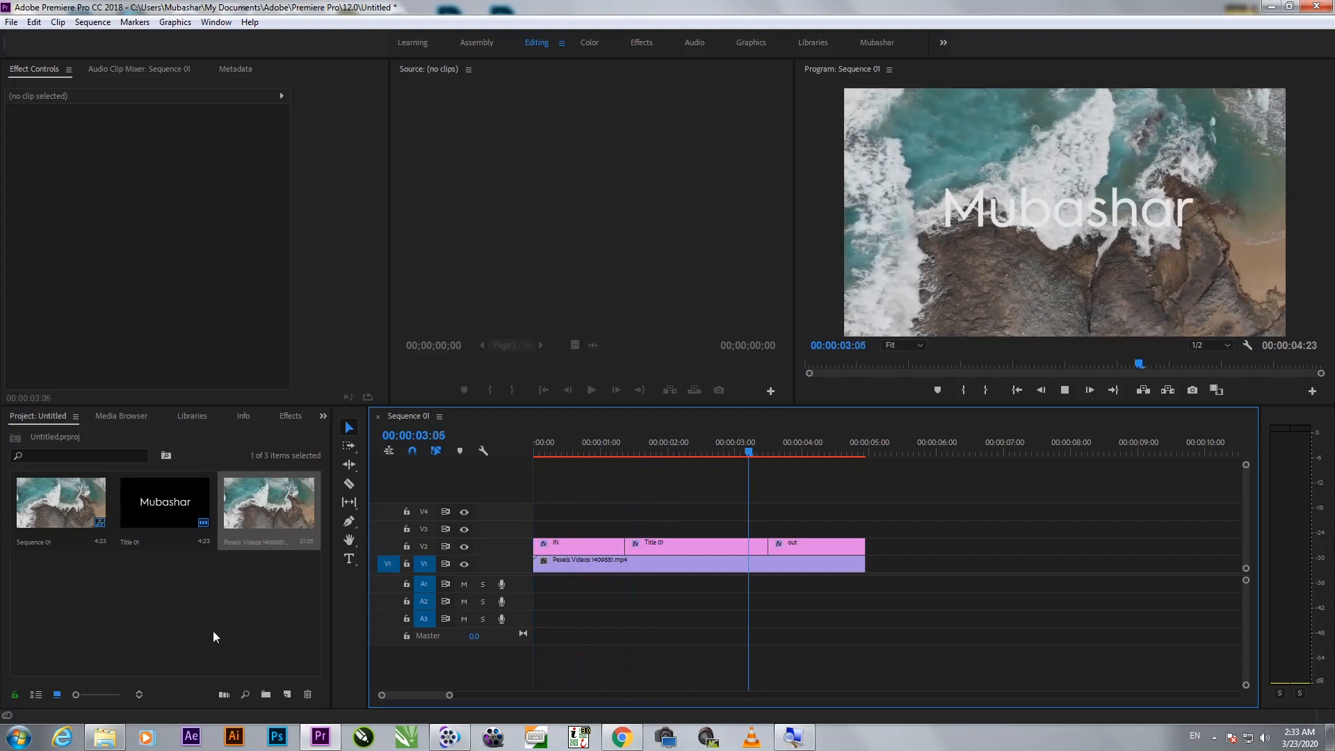
pyautogui.press('space')
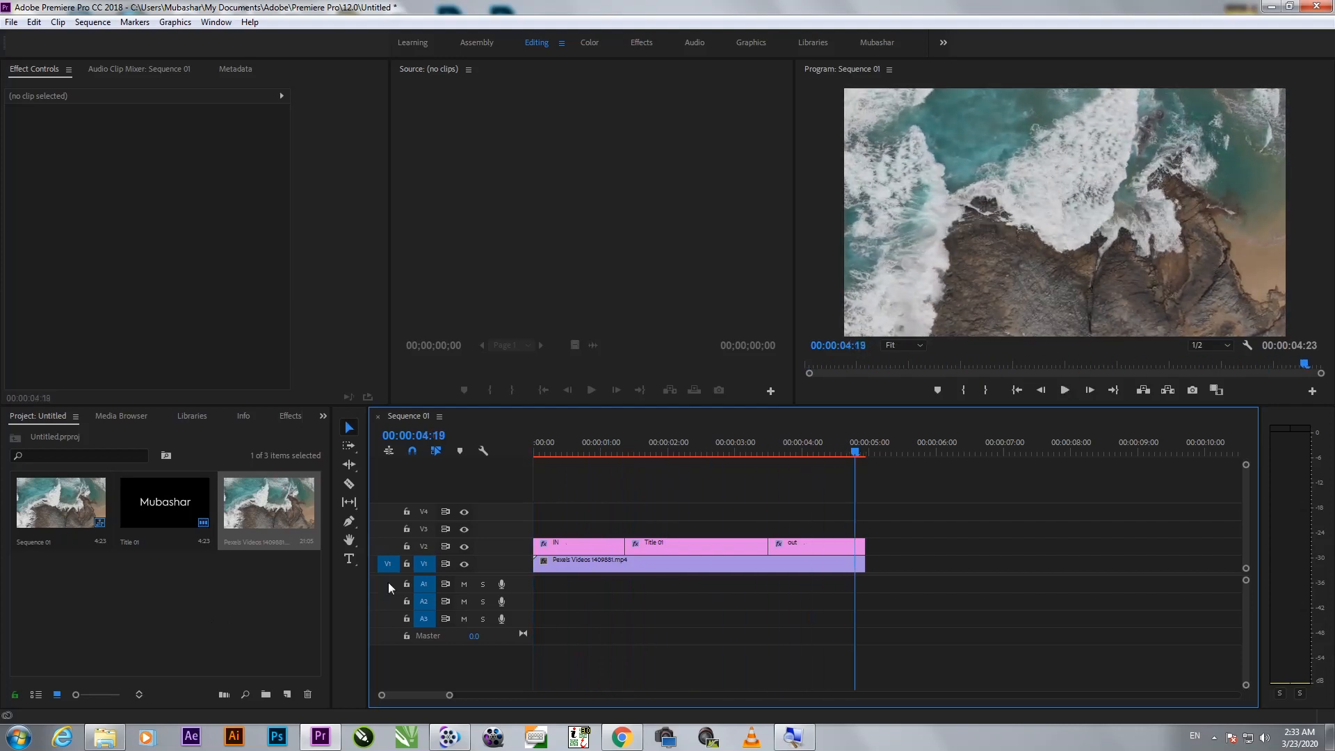
pyautogui.moveTo(857, 453); pyautogui.dragTo(819, 451)
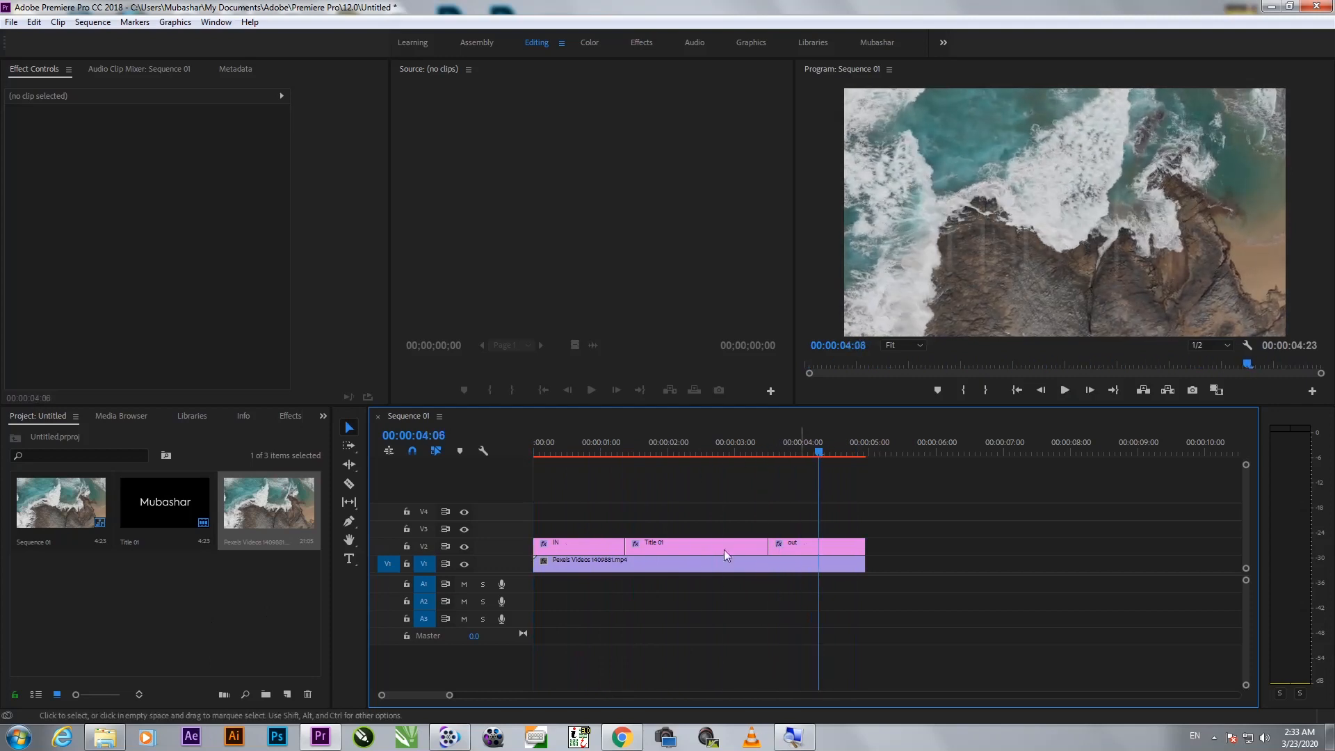
# Step: Open Title 01 for editing, change the text's fill color to black (000000) and close the title editor
pyautogui.click(583, 542)
pyautogui.doubleClick(175, 514)
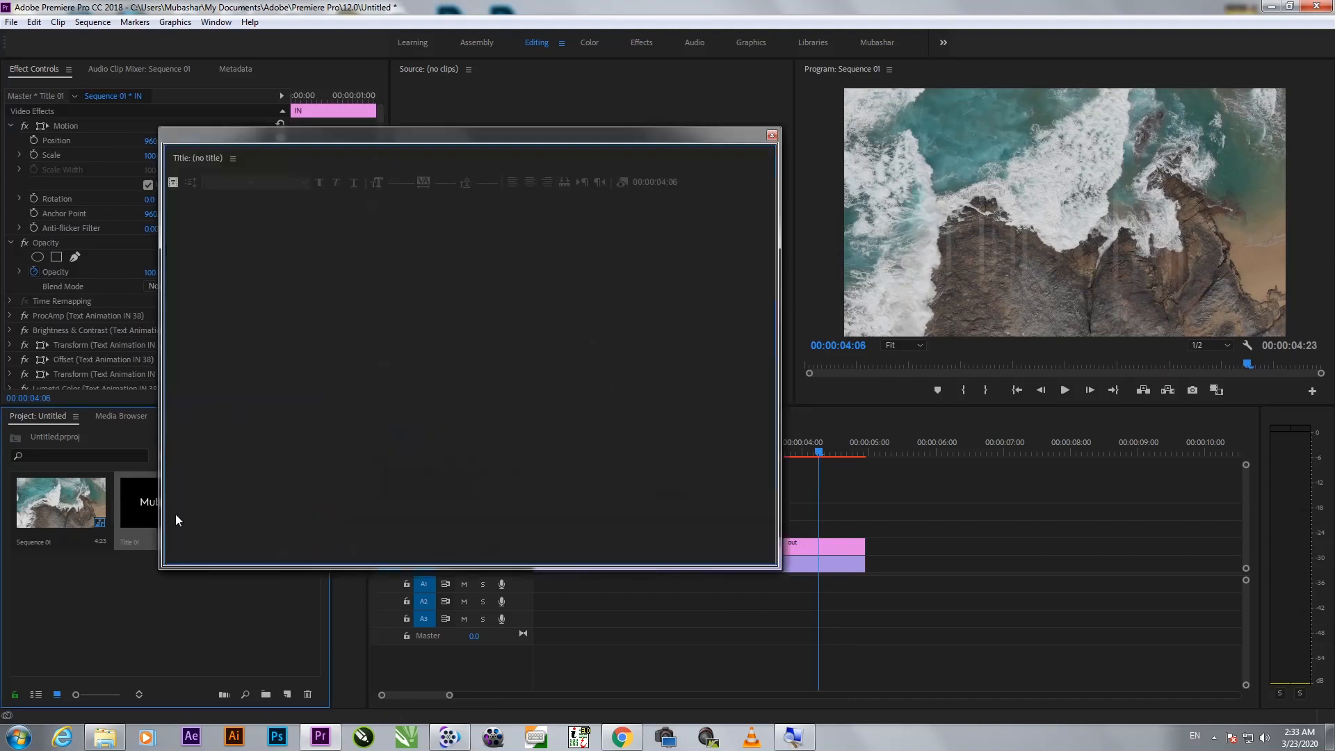
pyautogui.click(313, 356)
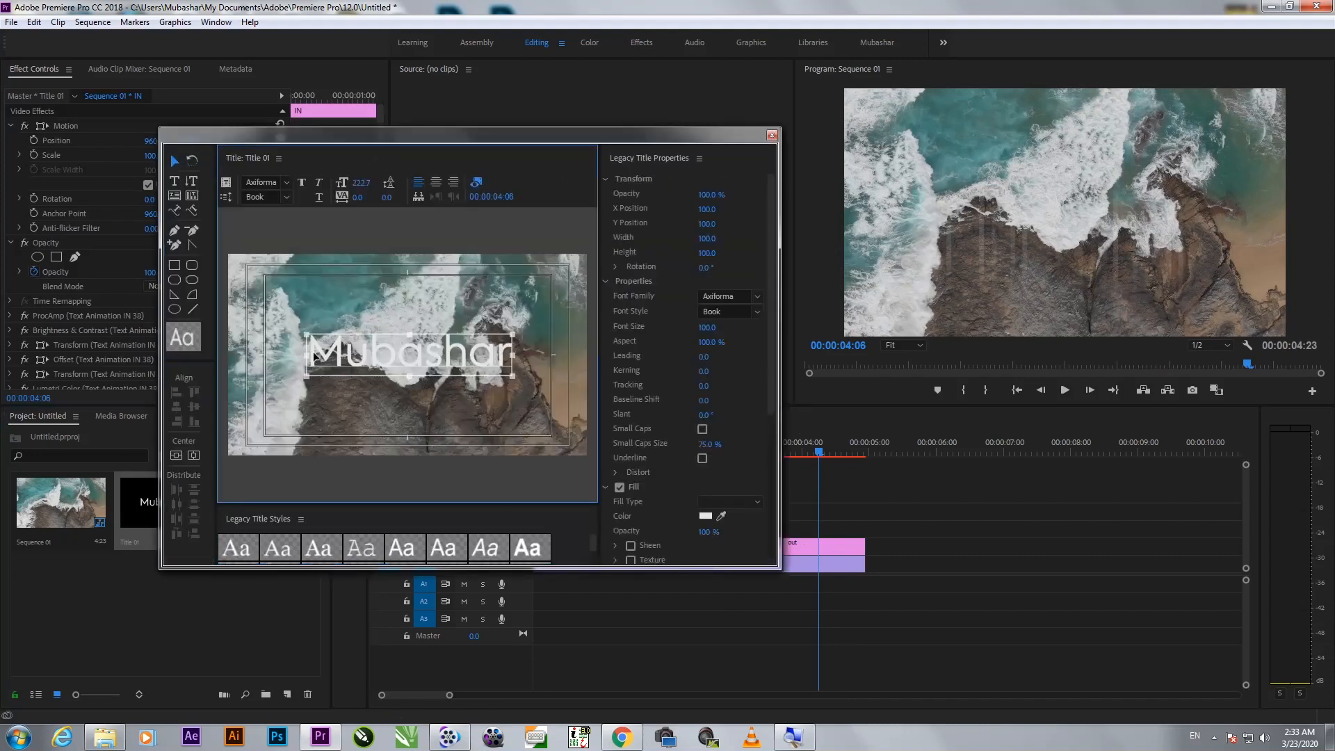
pyautogui.click(704, 516)
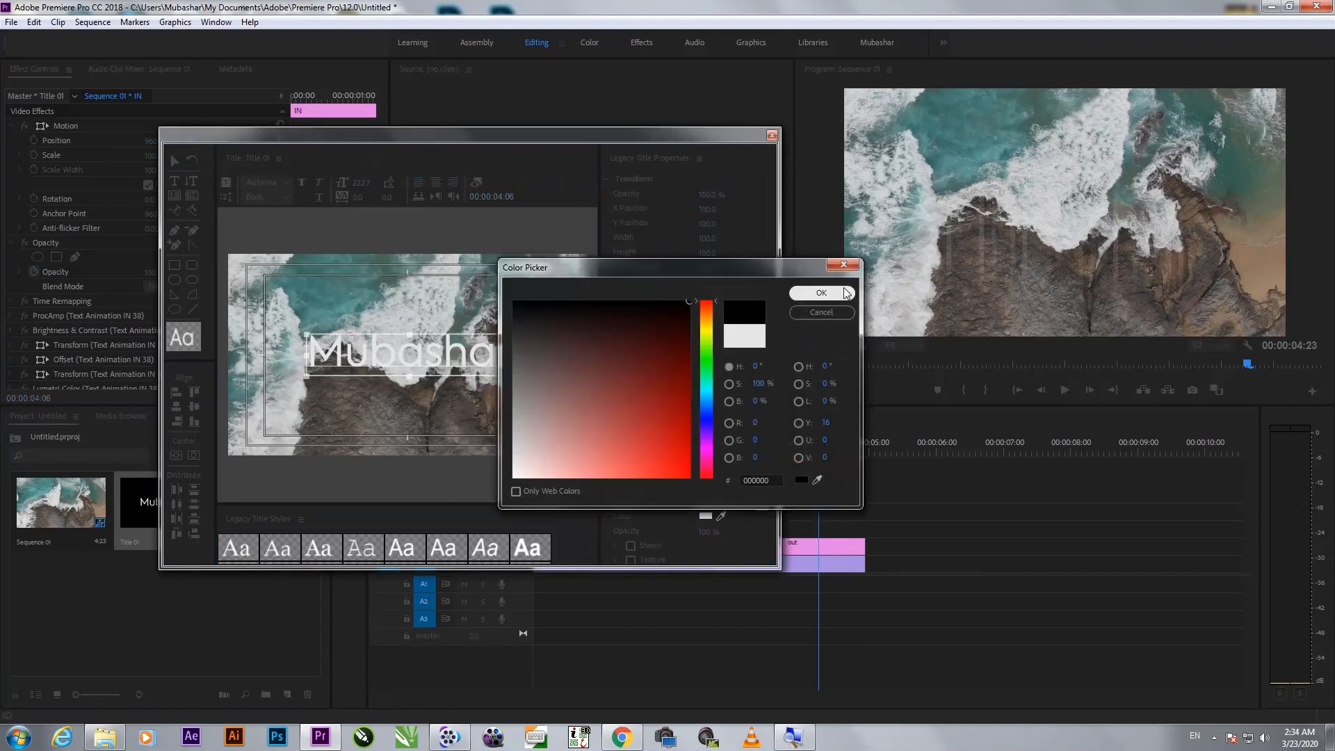
pyautogui.click(842, 291)
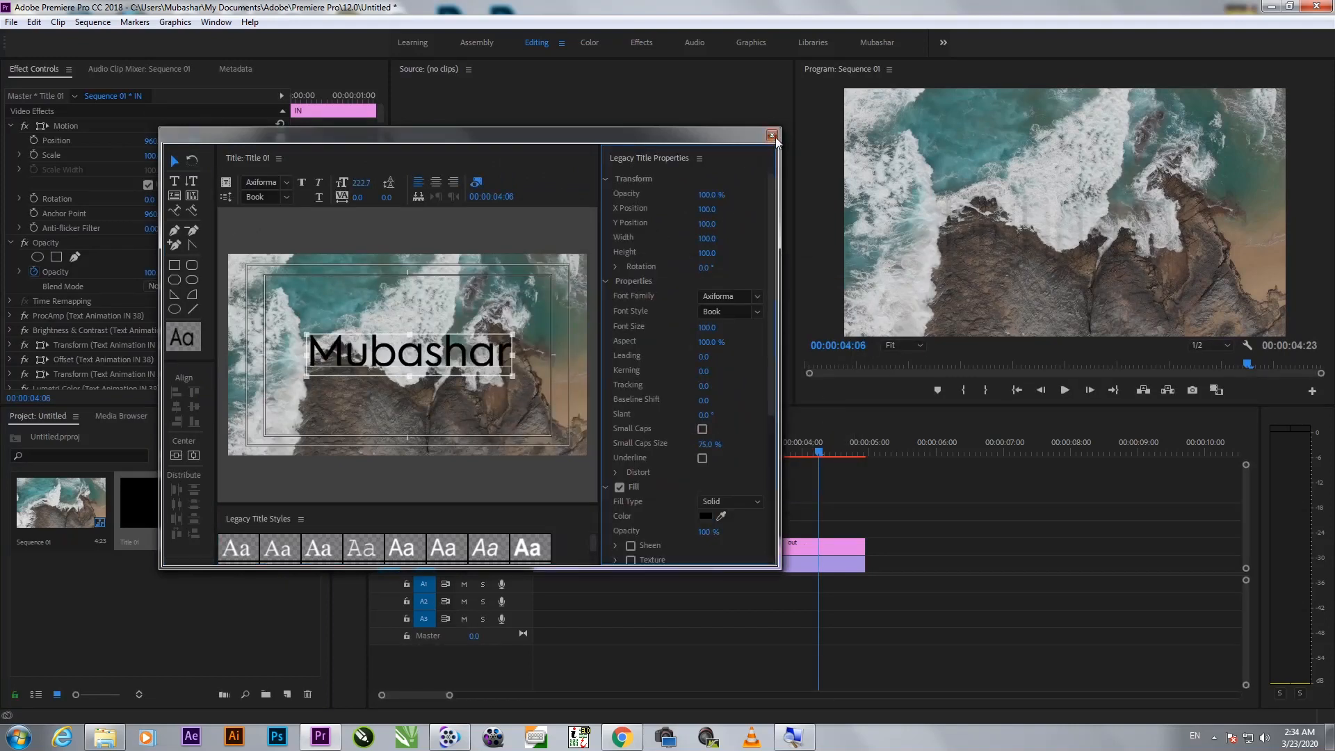
pyautogui.click(772, 136)
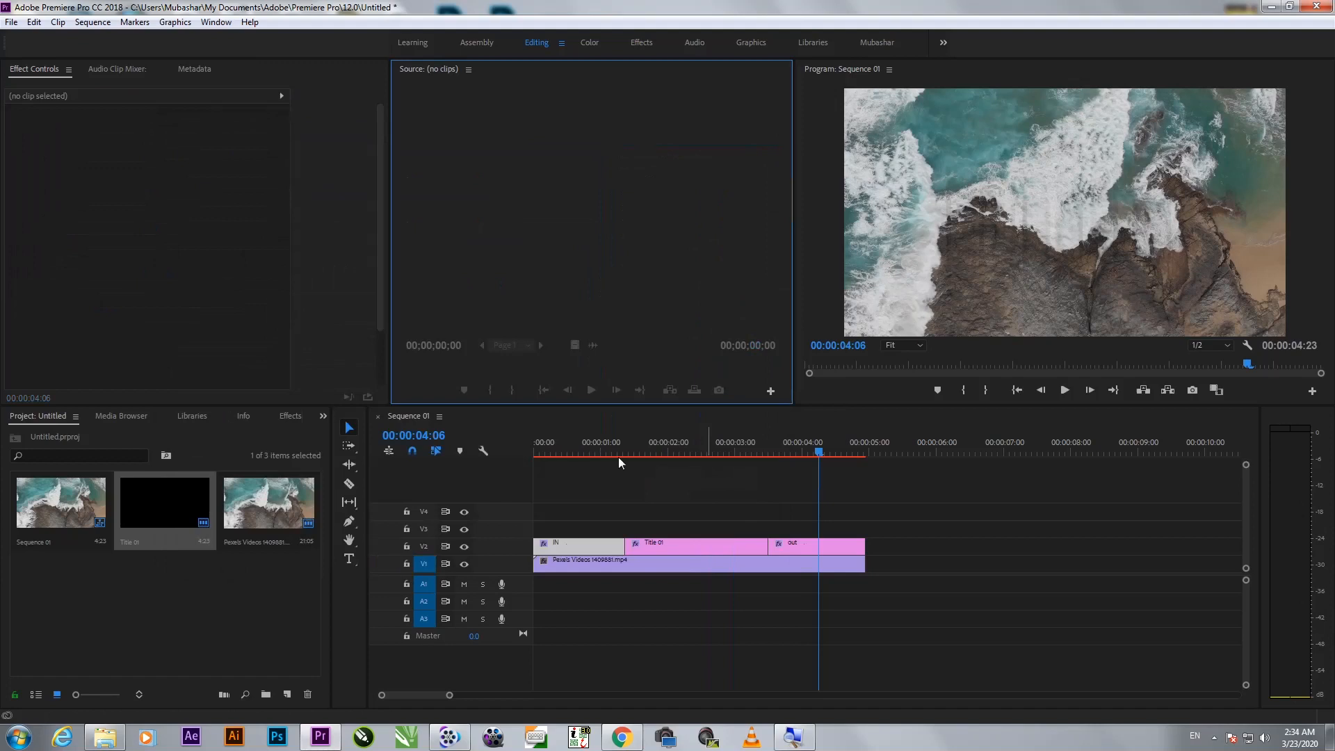
# Step: Preview the recolored title's intro and outro animations over the ocean footage from the start
pyautogui.moveTo(591, 452); pyautogui.dragTo(556, 451)
pyautogui.press('Home')
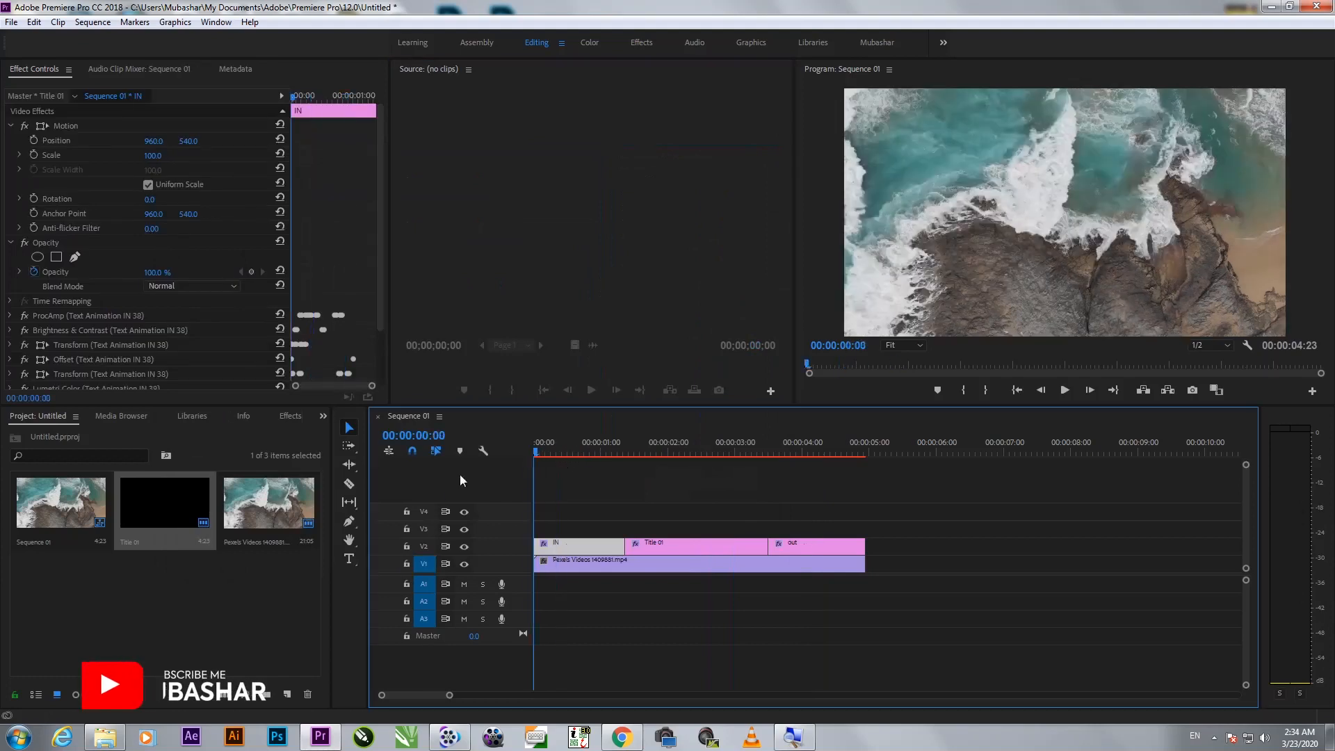
pyautogui.press('space')
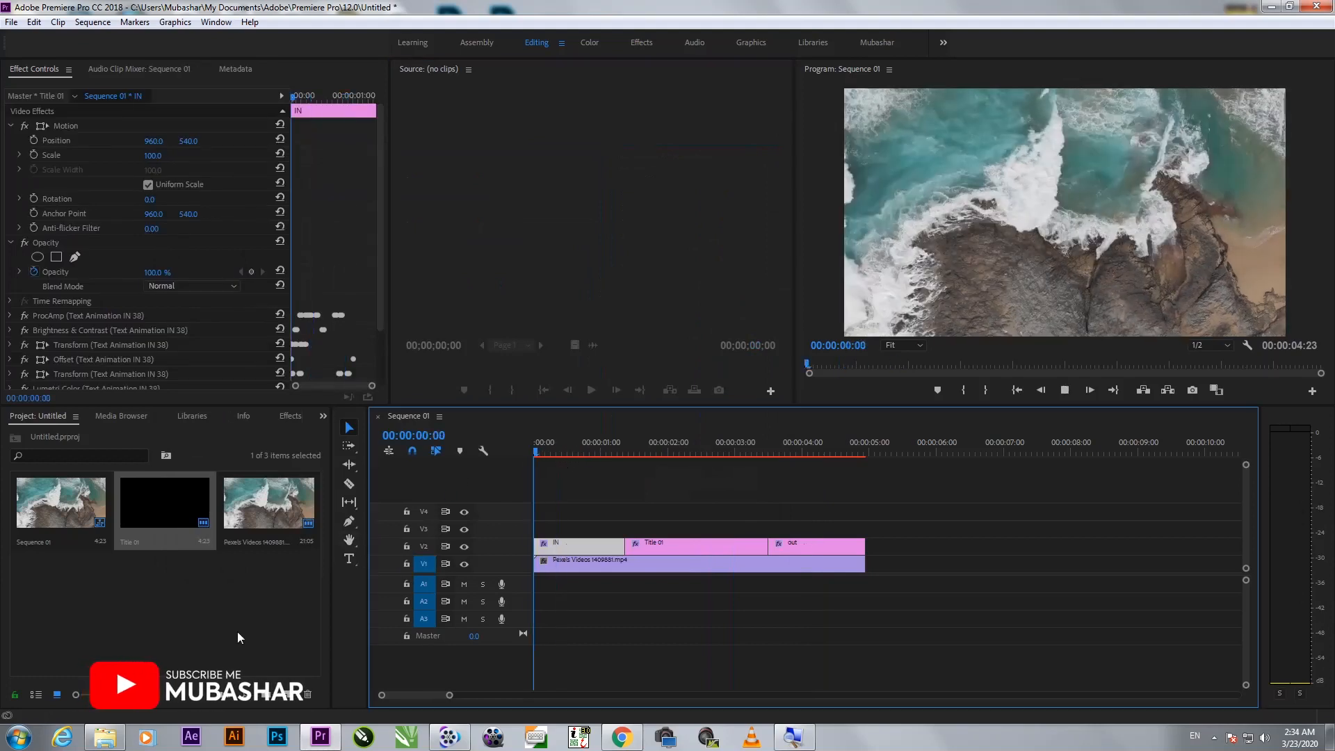
pyautogui.press('space')
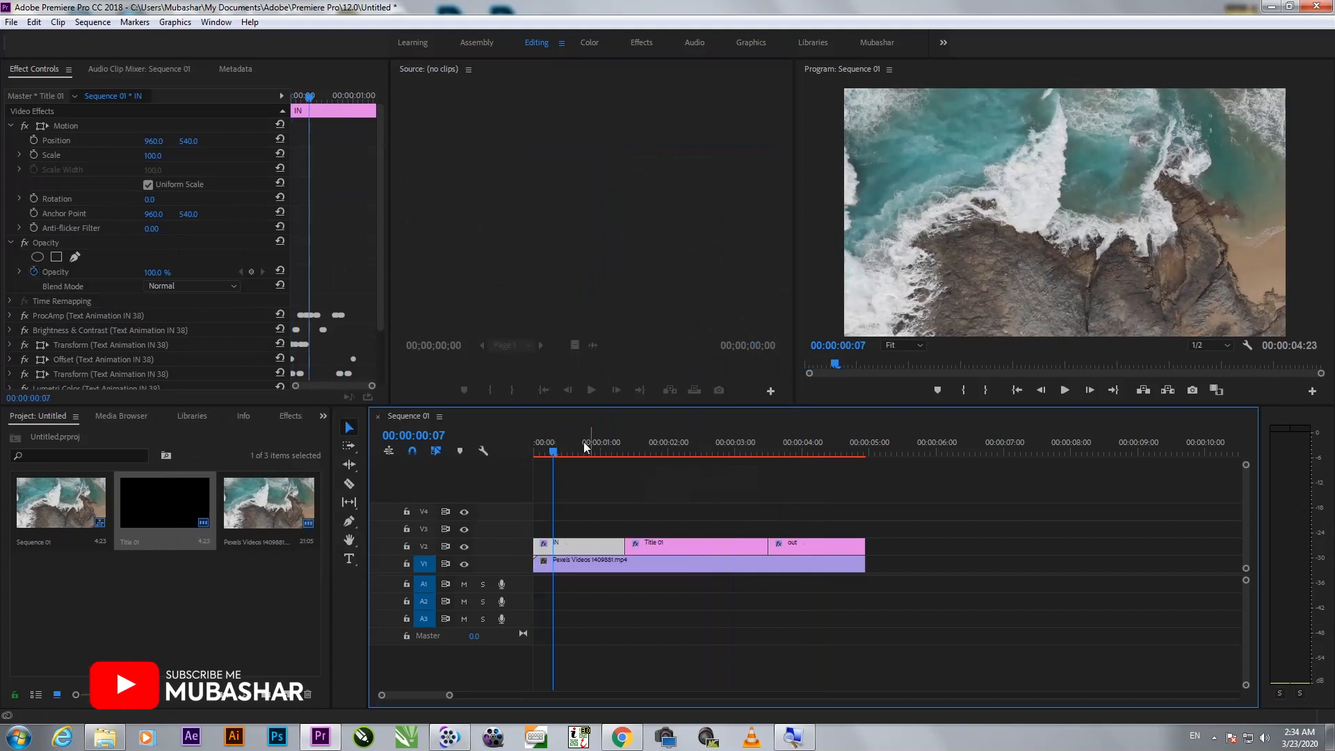
pyautogui.moveTo(551, 455); pyautogui.dragTo(803, 456)
pyautogui.press('Home')
pyautogui.press('space')
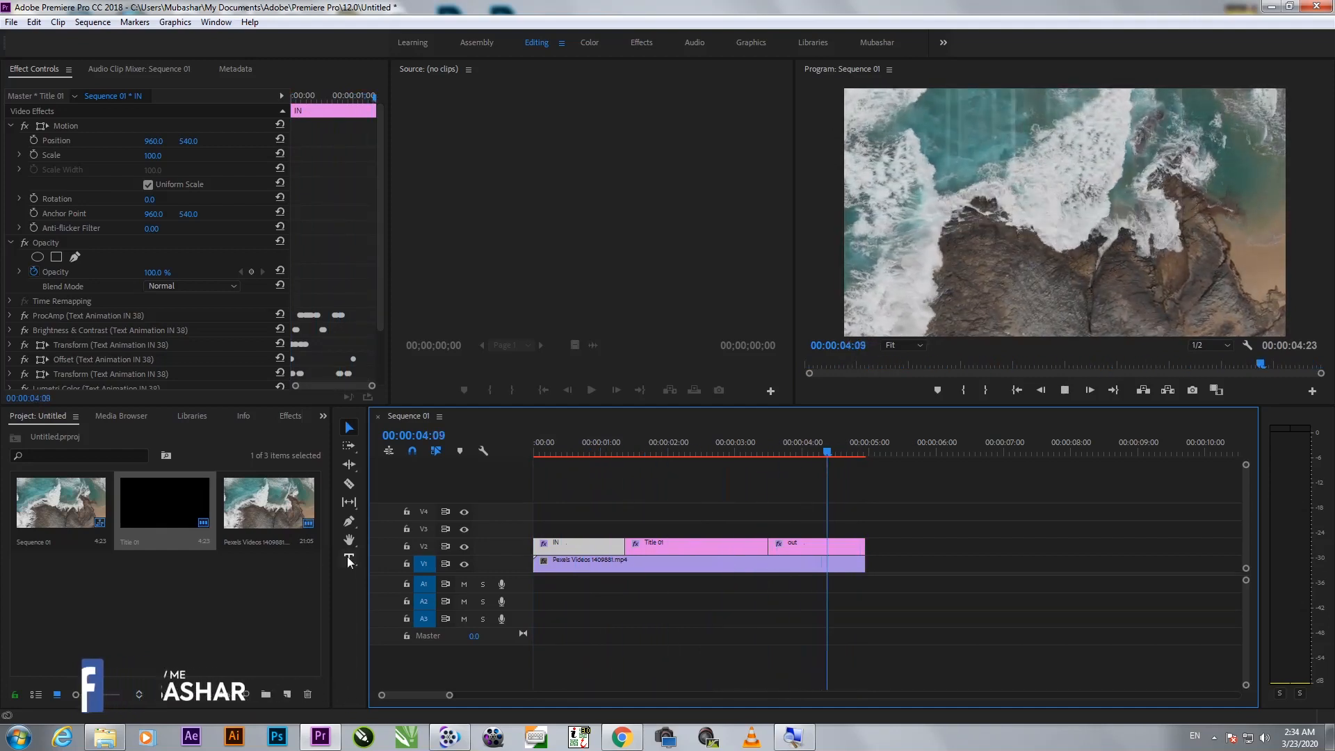
pyautogui.press('space')
pyautogui.press('space')
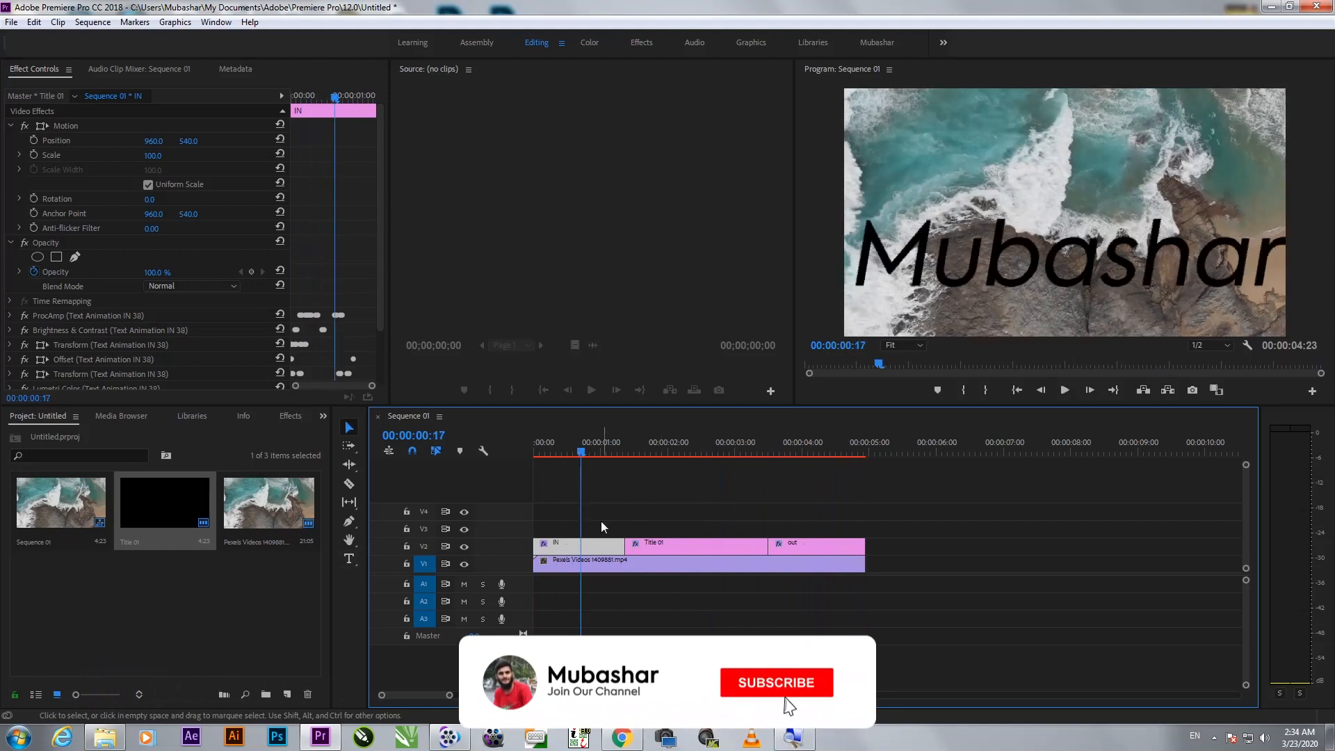
# Step: Remove the animation attributes from the IN and out title clips on V2
pyautogui.rightClick(586, 544)
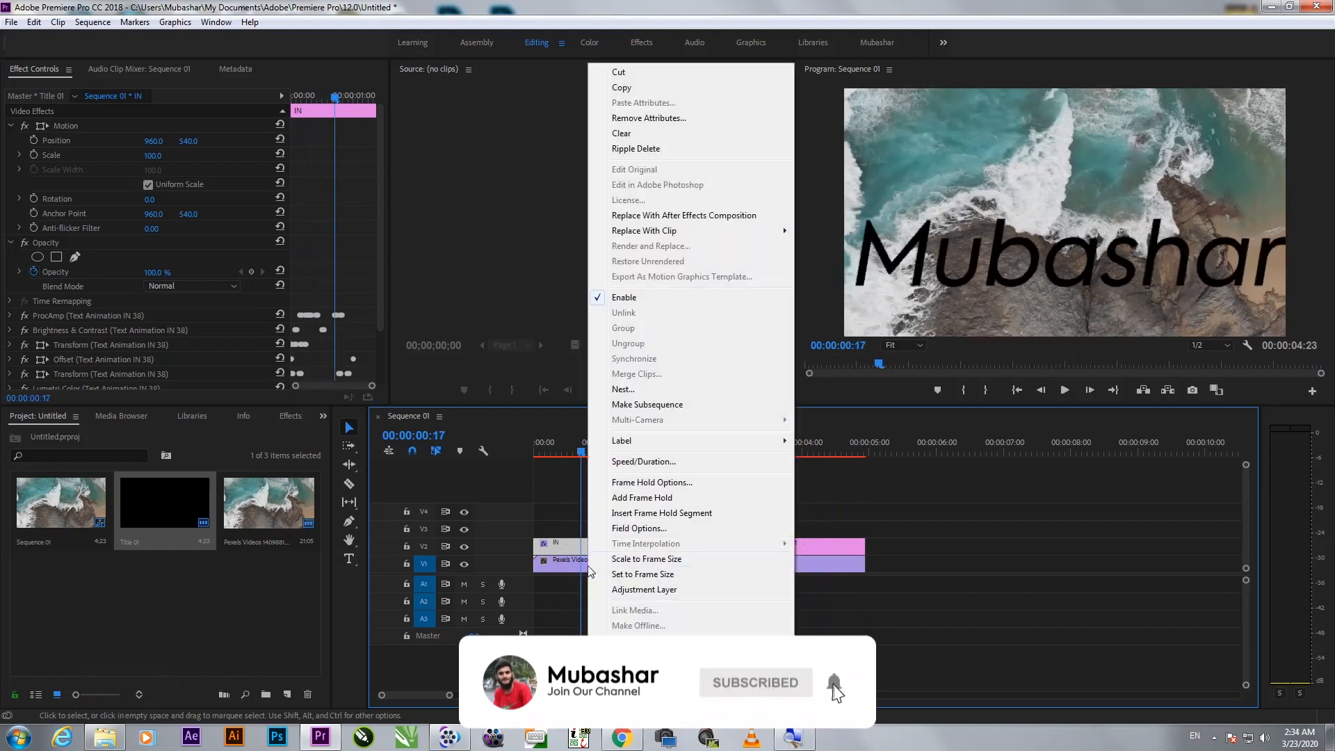
pyautogui.click(644, 119)
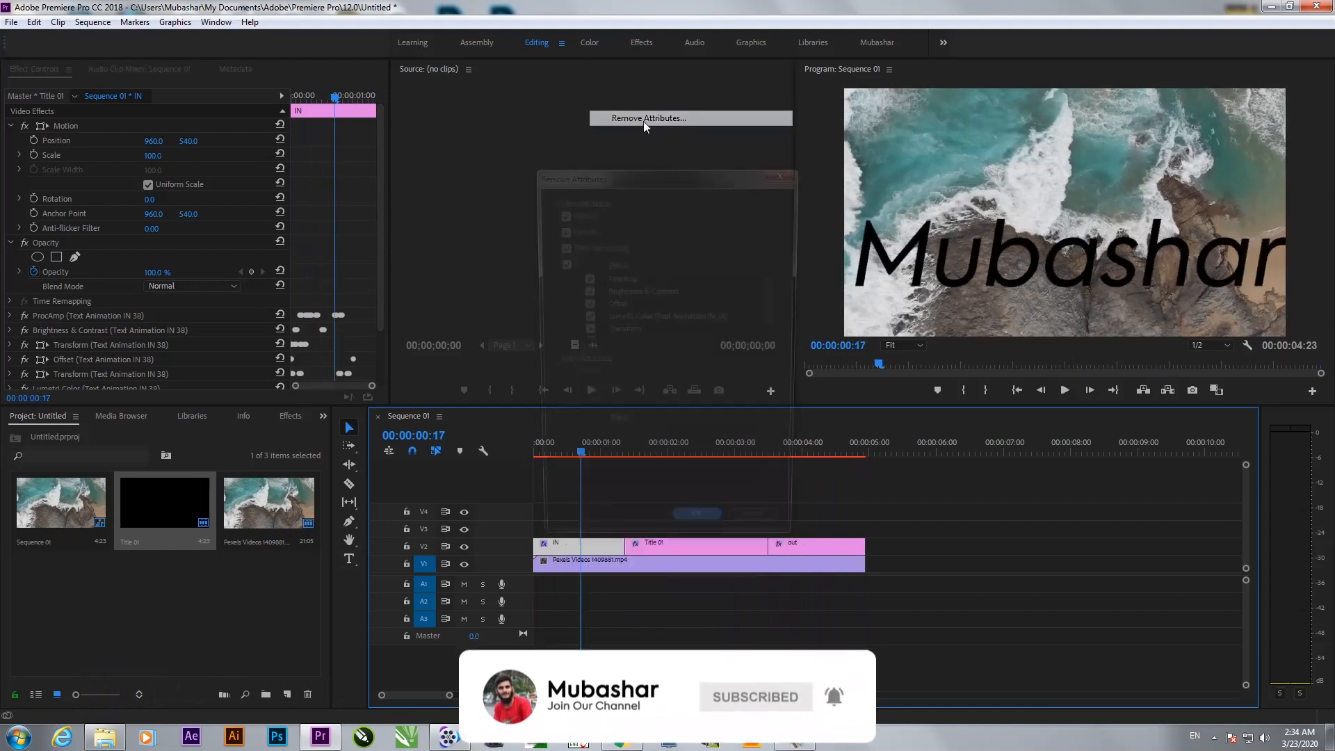
pyautogui.click(699, 536)
pyautogui.rightClick(828, 548)
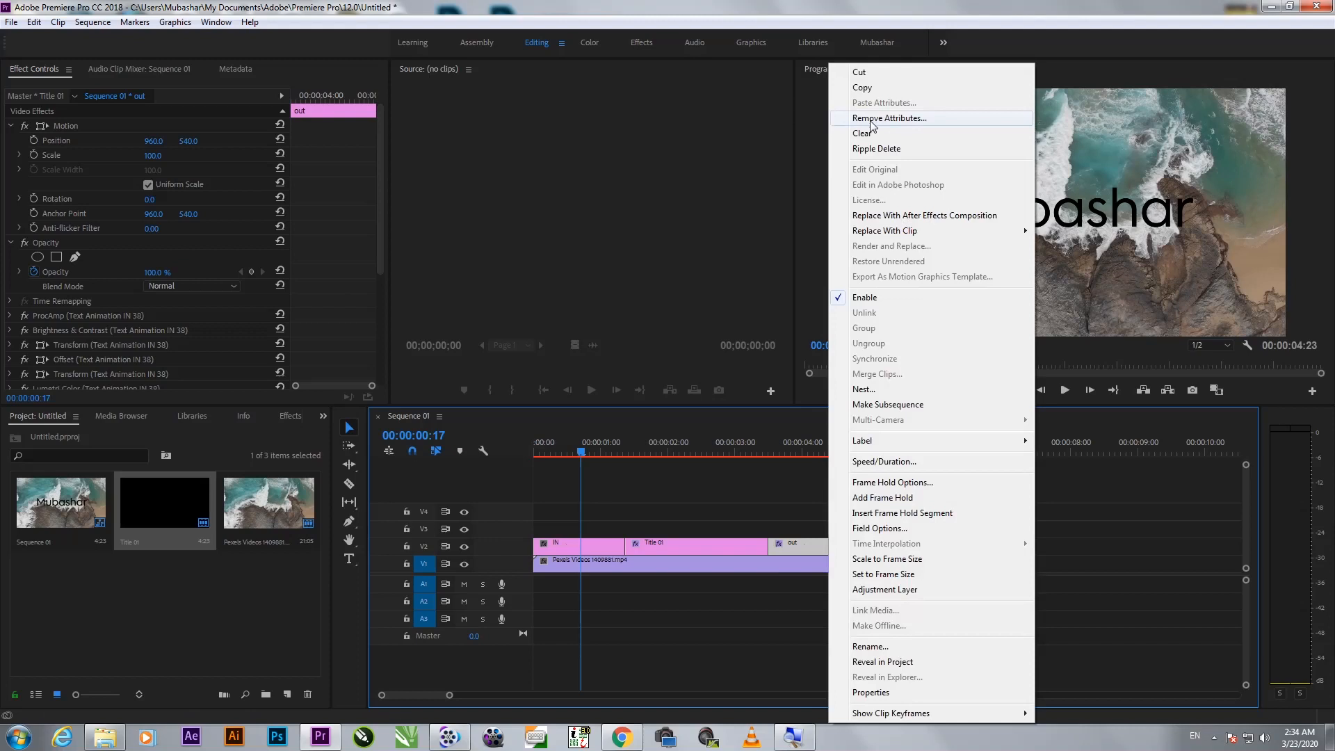
pyautogui.click(872, 119)
pyautogui.click(706, 535)
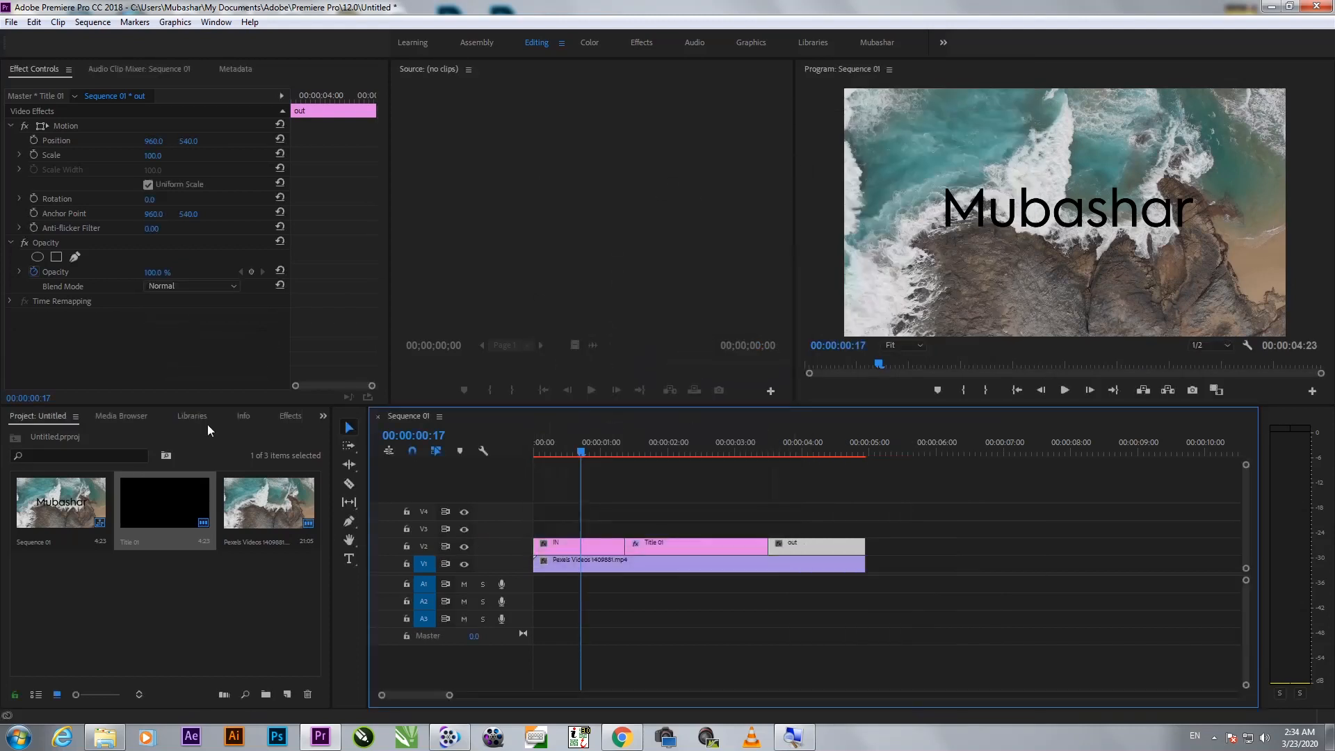
# Step: Apply the Text Animation IN 01 preset from Slide Text Animation in the 500 Text Animation Pack to the IN clip
pyautogui.click(285, 415)
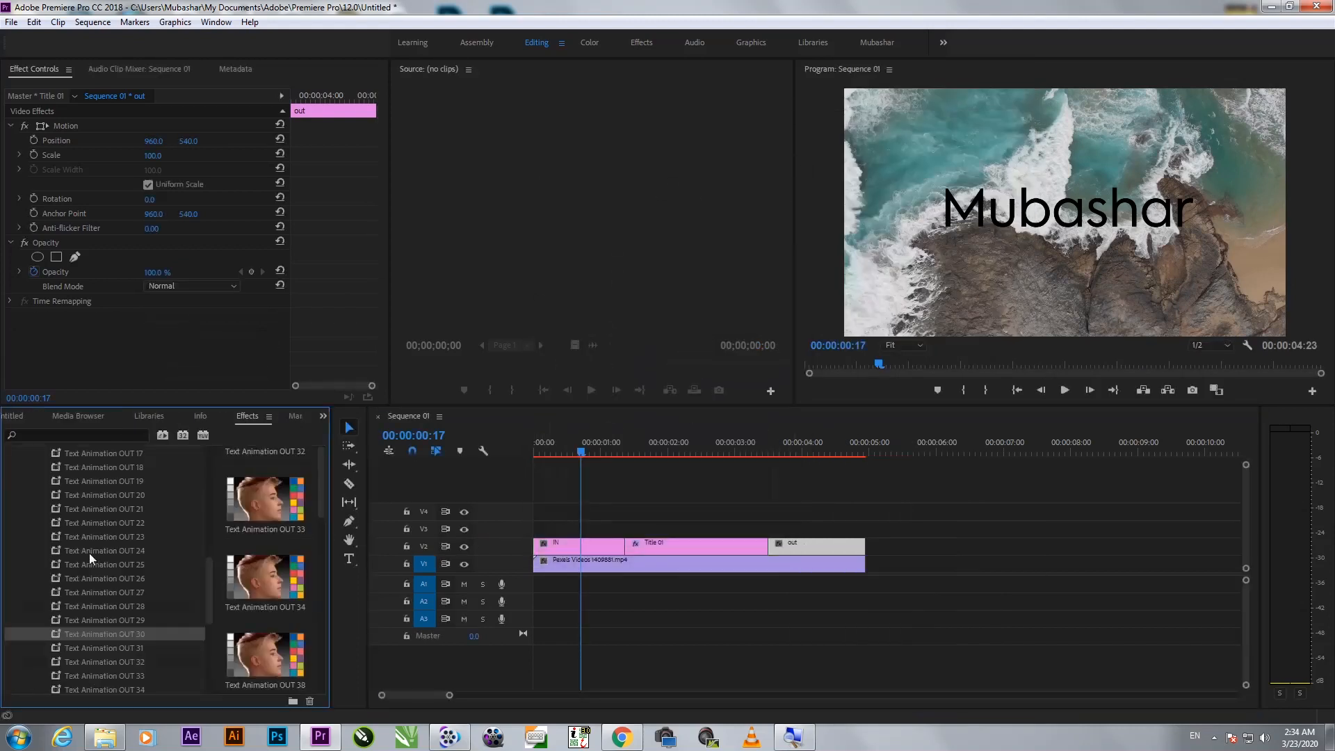
pyautogui.scroll(8, 14, 505)
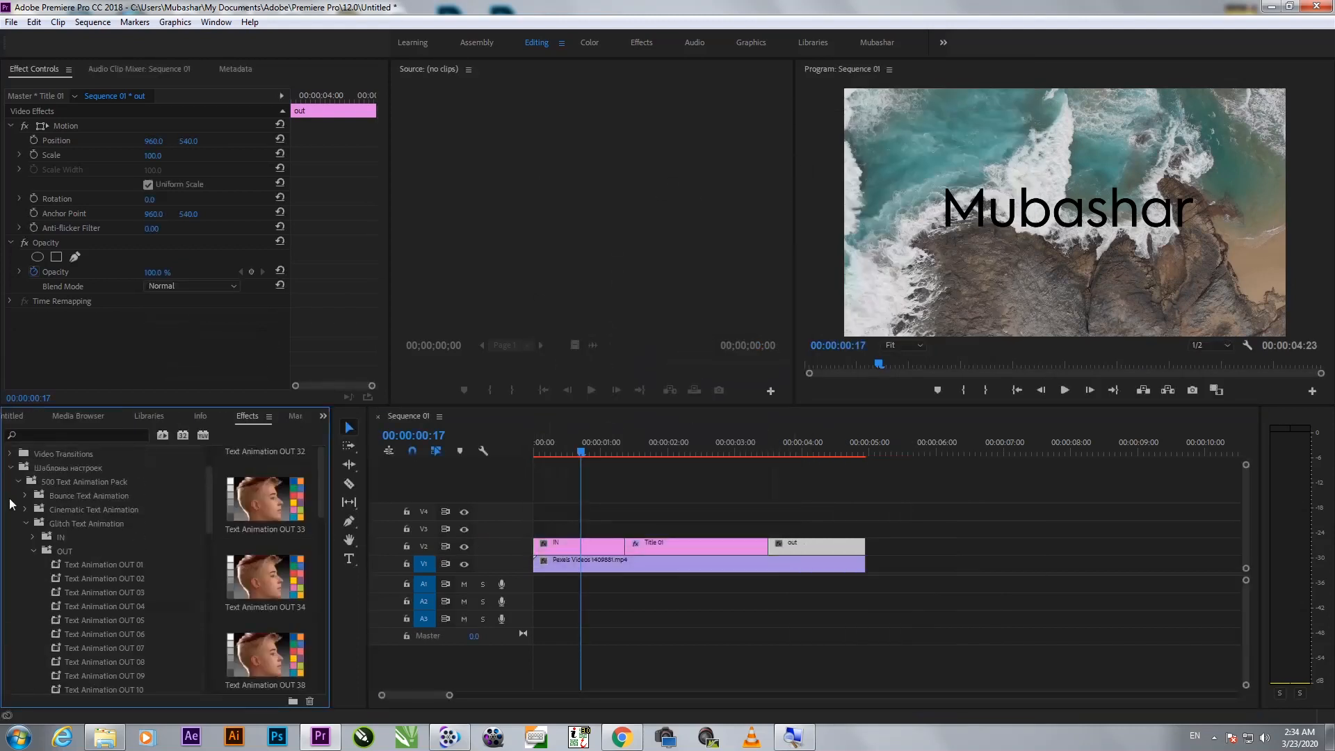
pyautogui.click(33, 550)
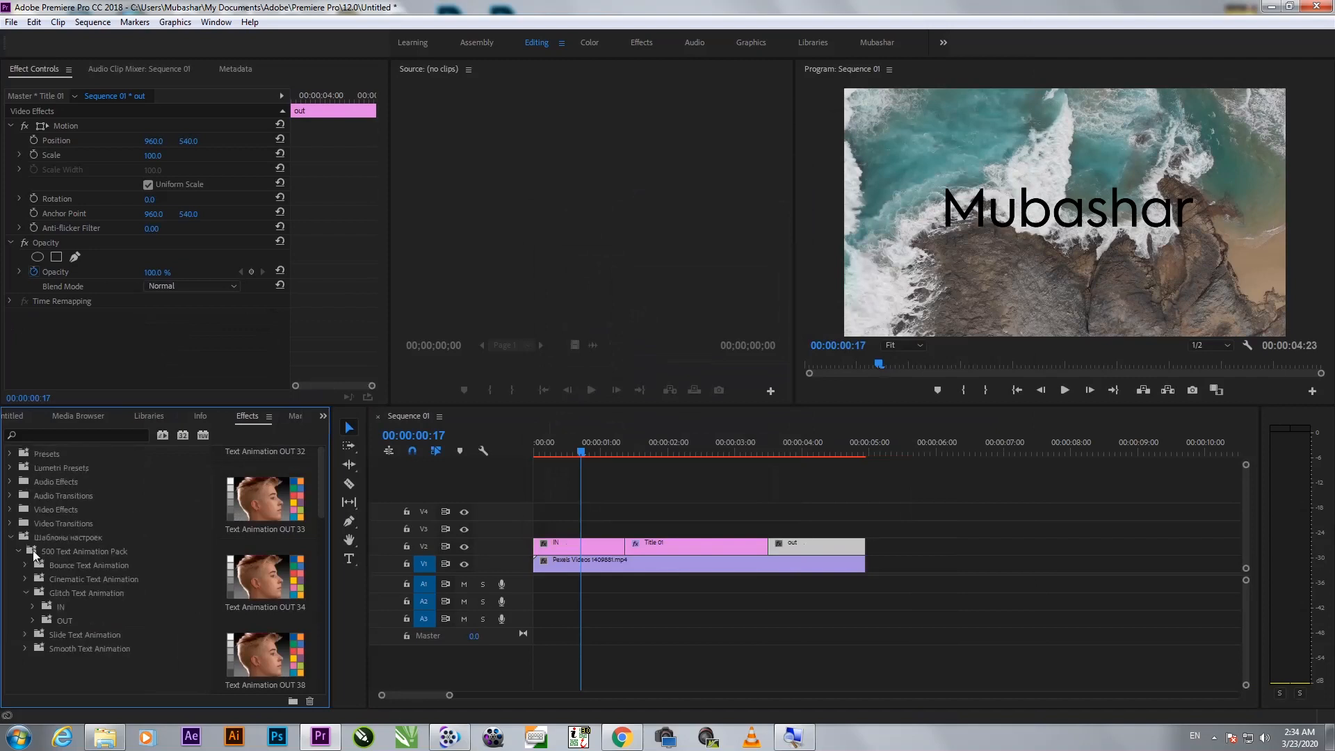
pyautogui.click(27, 593)
pyautogui.click(26, 611)
pyautogui.click(33, 619)
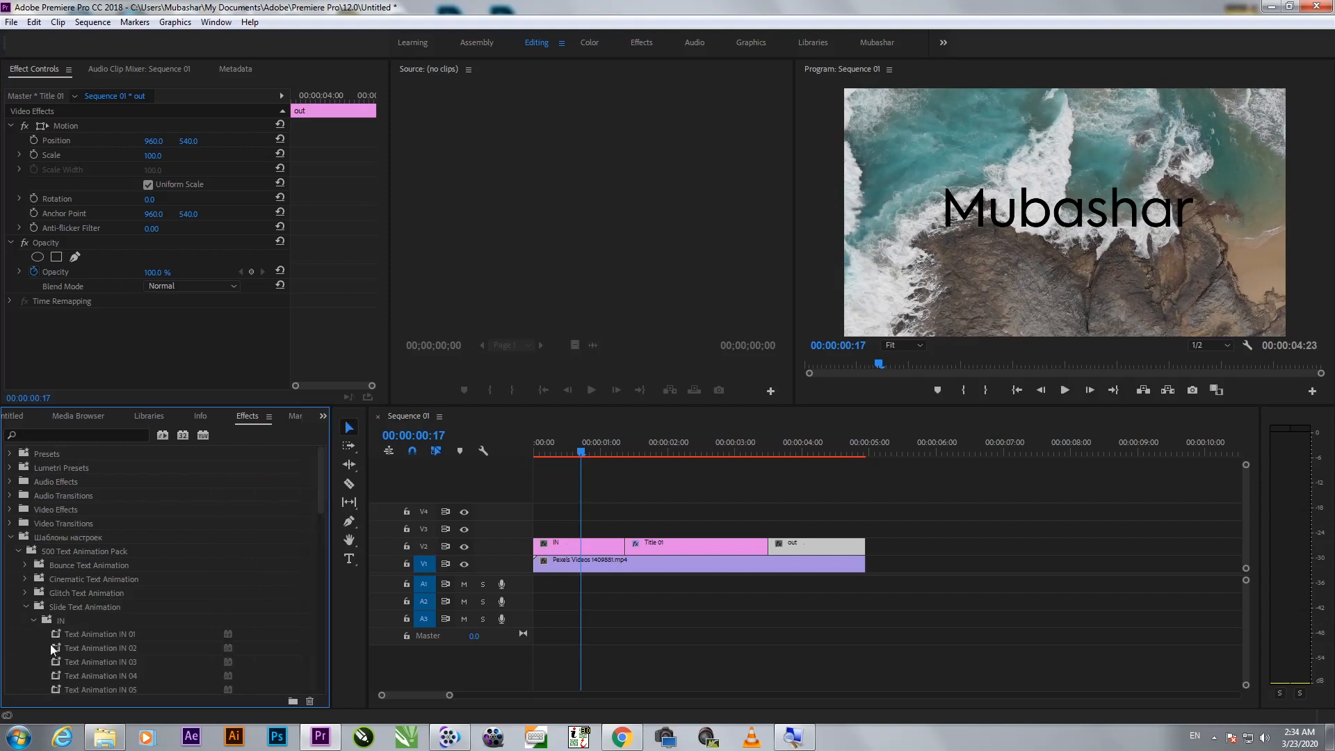
pyautogui.moveTo(56, 635); pyautogui.dragTo(583, 543)
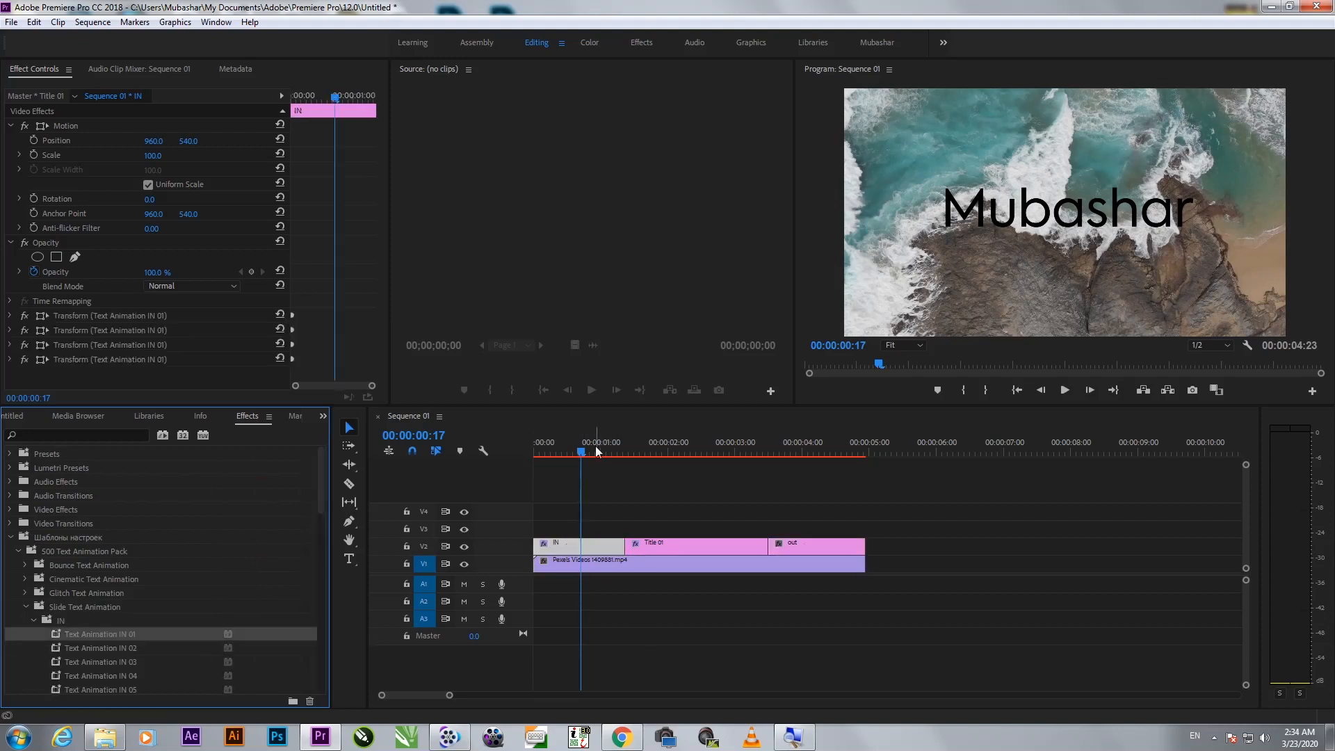
# Step: Play the sequence from the start to preview the slide intro, and scrub on to 00:00:02:14
pyautogui.moveTo(597, 452); pyautogui.dragTo(470, 501)
pyautogui.press('space')
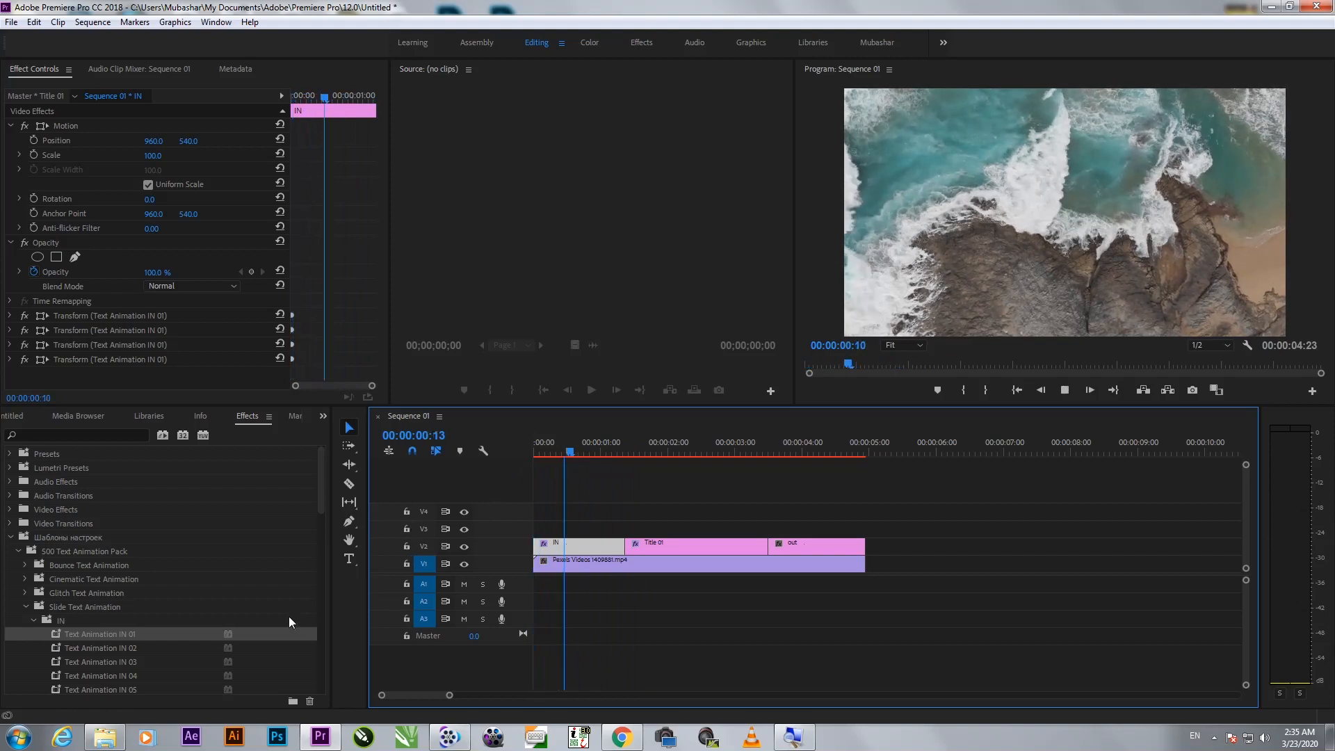
pyautogui.press('space')
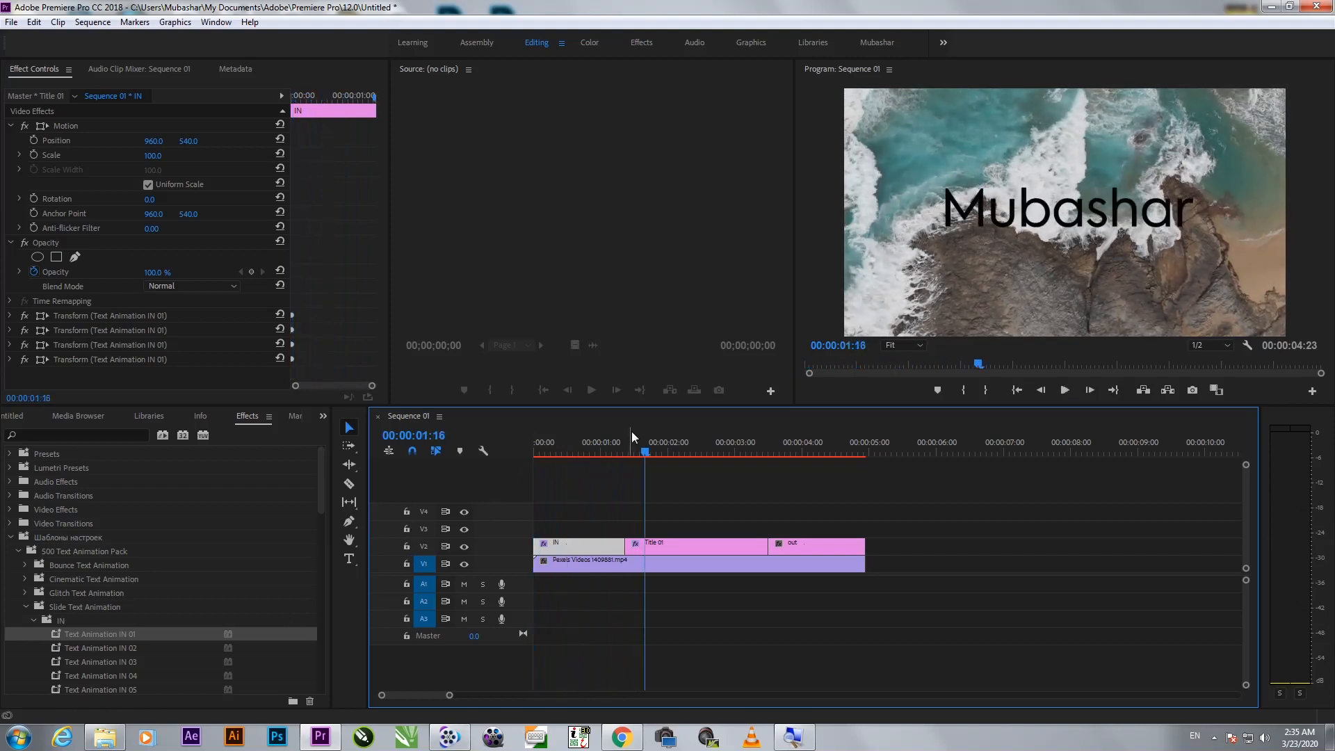
pyautogui.moveTo(631, 439); pyautogui.dragTo(706, 470)
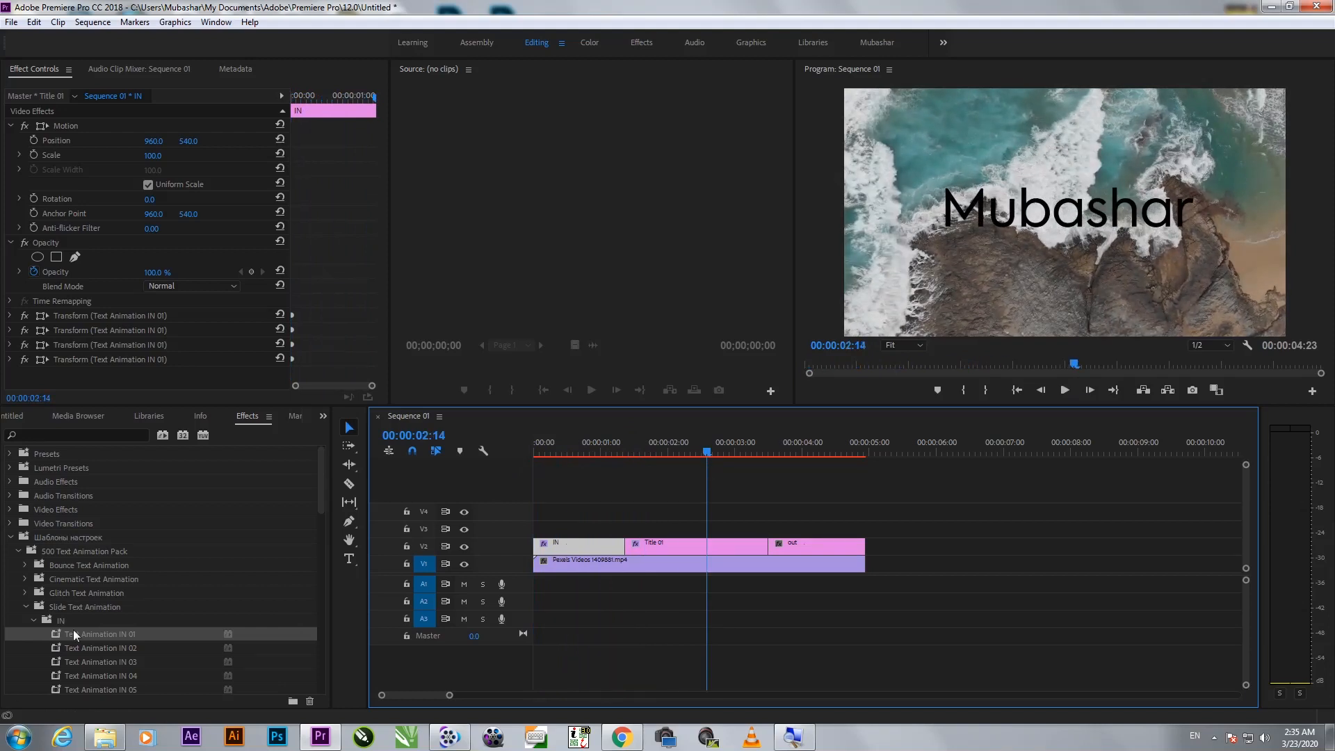
# Step: Apply the Text Animation OUT 01 preset from Slide Text Animation to the out clip on V2
pyautogui.scroll(-4, 39, 615)
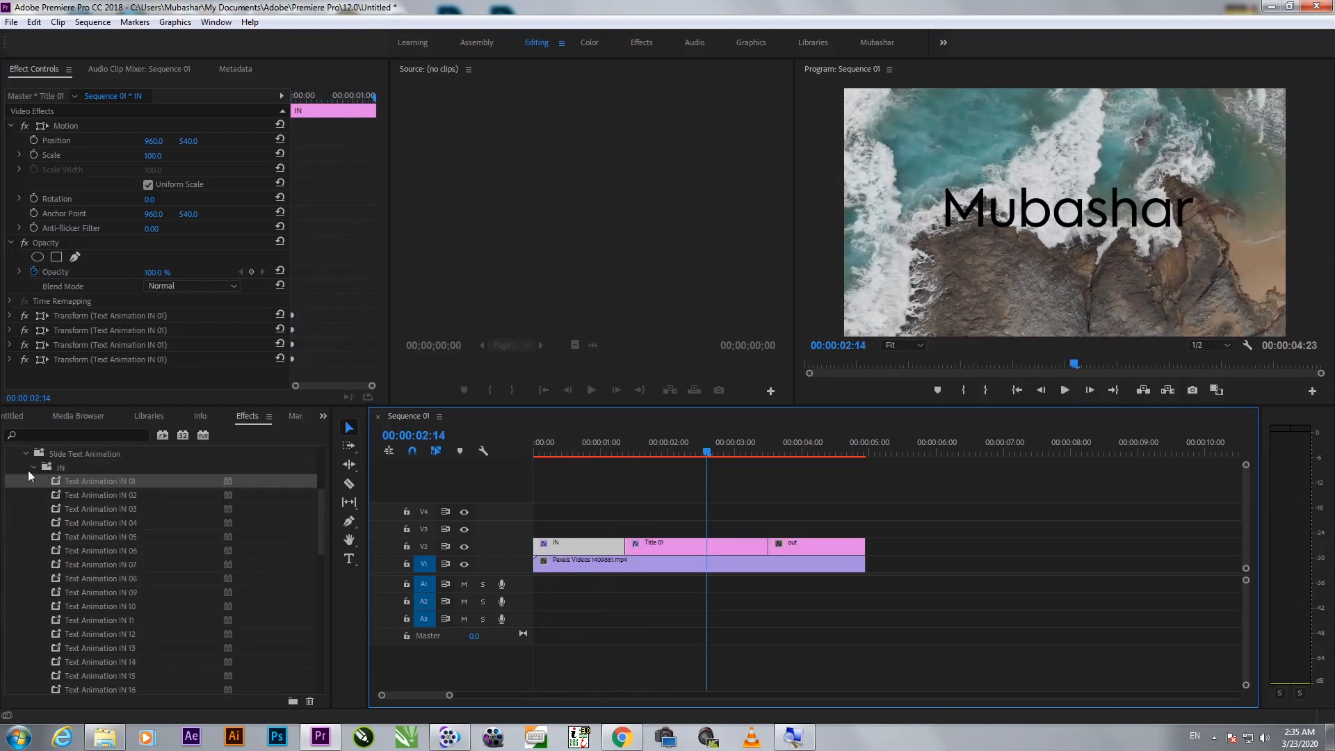
pyautogui.click(34, 467)
pyautogui.click(29, 633)
pyautogui.moveTo(64, 653); pyautogui.dragTo(575, 663)
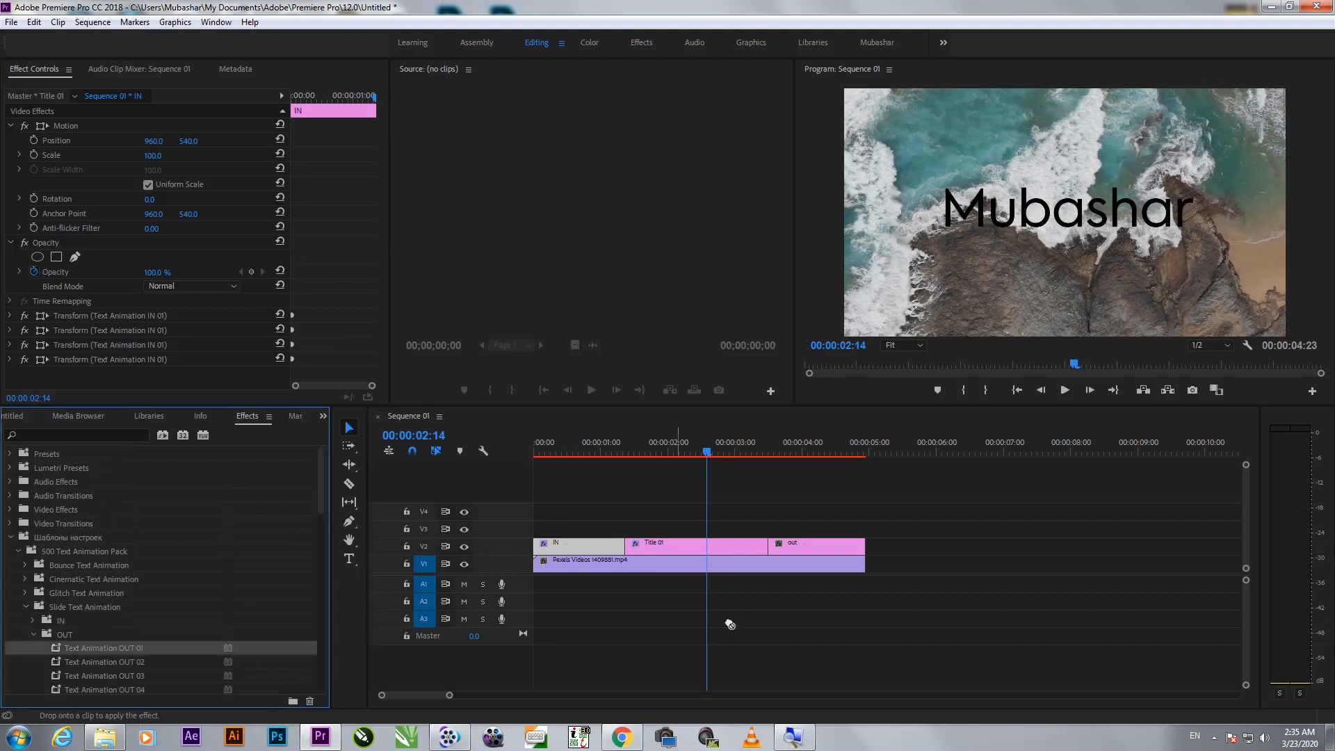
pyautogui.moveTo(784, 550); pyautogui.dragTo(784, 549)
# Step: Scrub through the sequence to preview the slide intro and outro, ending at 00:00:03:23 within the out clip
pyautogui.moveTo(726, 448); pyautogui.dragTo(846, 449)
pyautogui.press('Home')
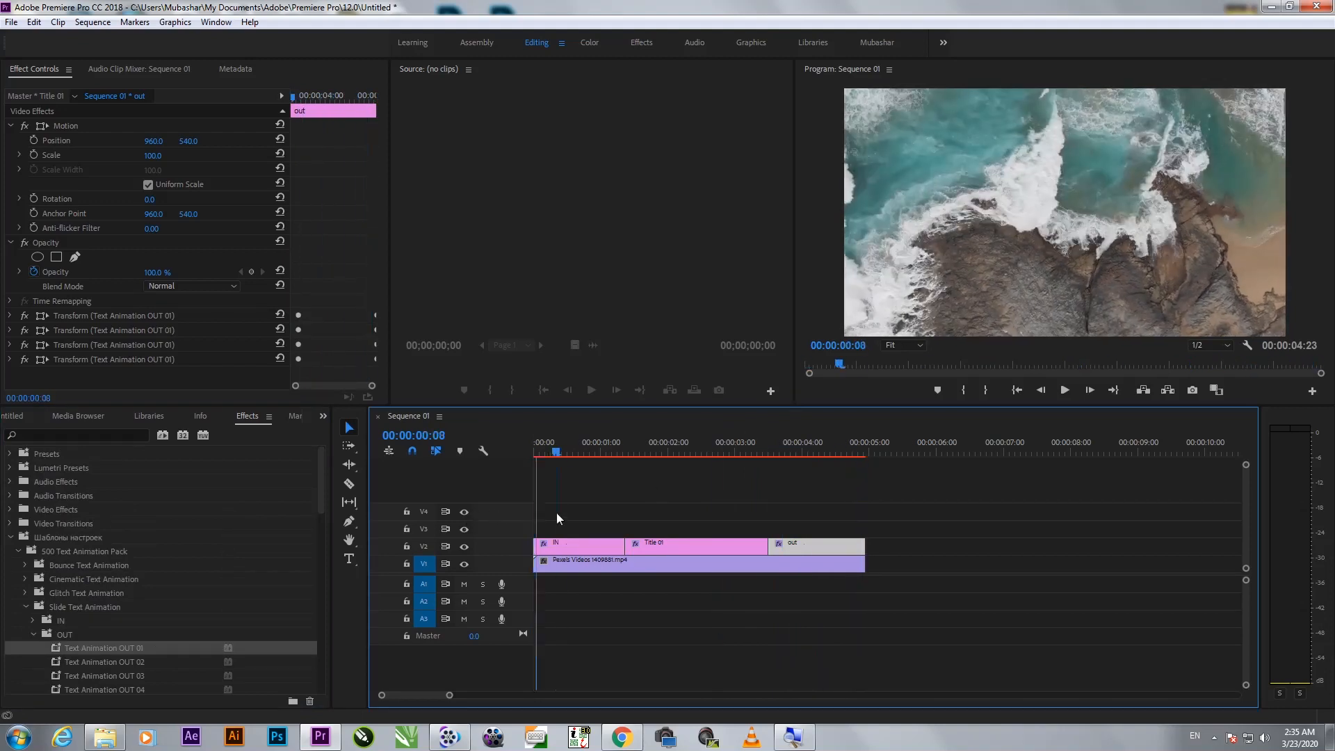
pyautogui.moveTo(802, 501)
pyautogui.mouseDown()
pyautogui.moveTo(840, 494)
pyautogui.moveTo(827, 506)
pyautogui.mouseUp()
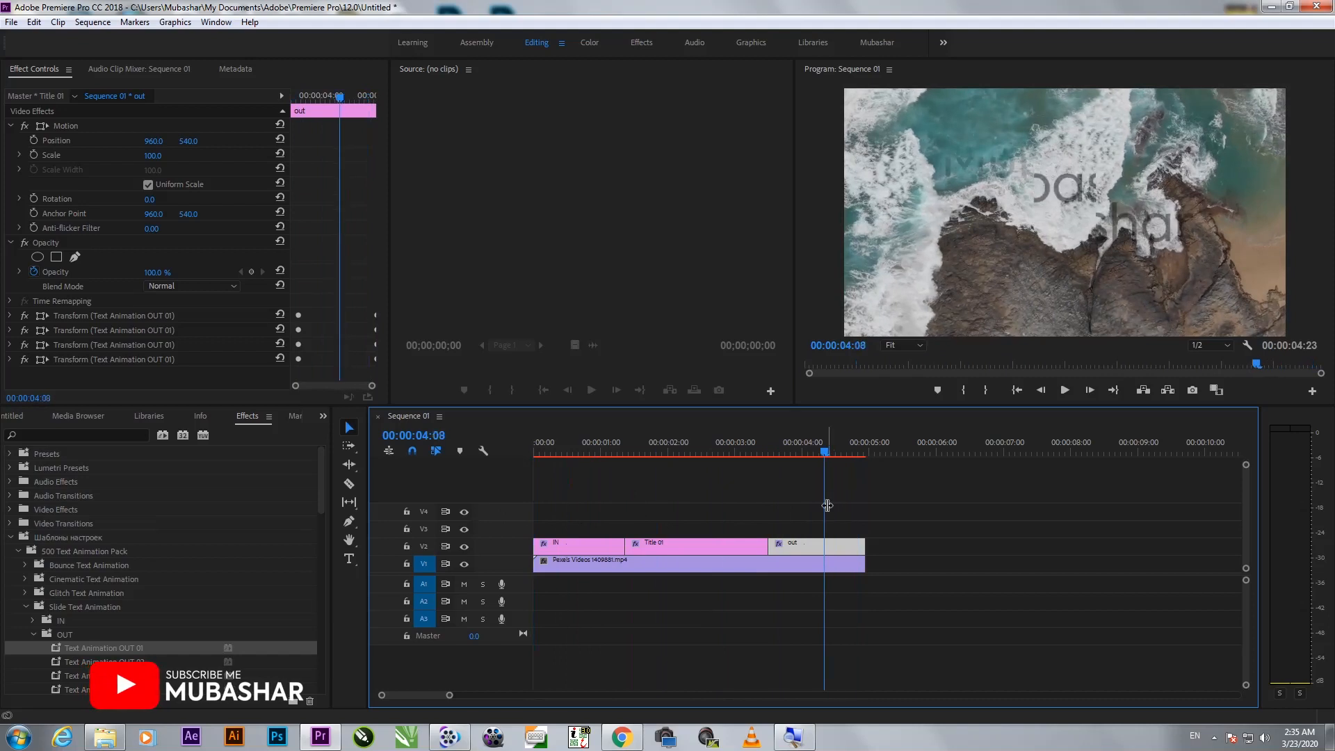
pyautogui.moveTo(835, 456); pyautogui.dragTo(808, 461)
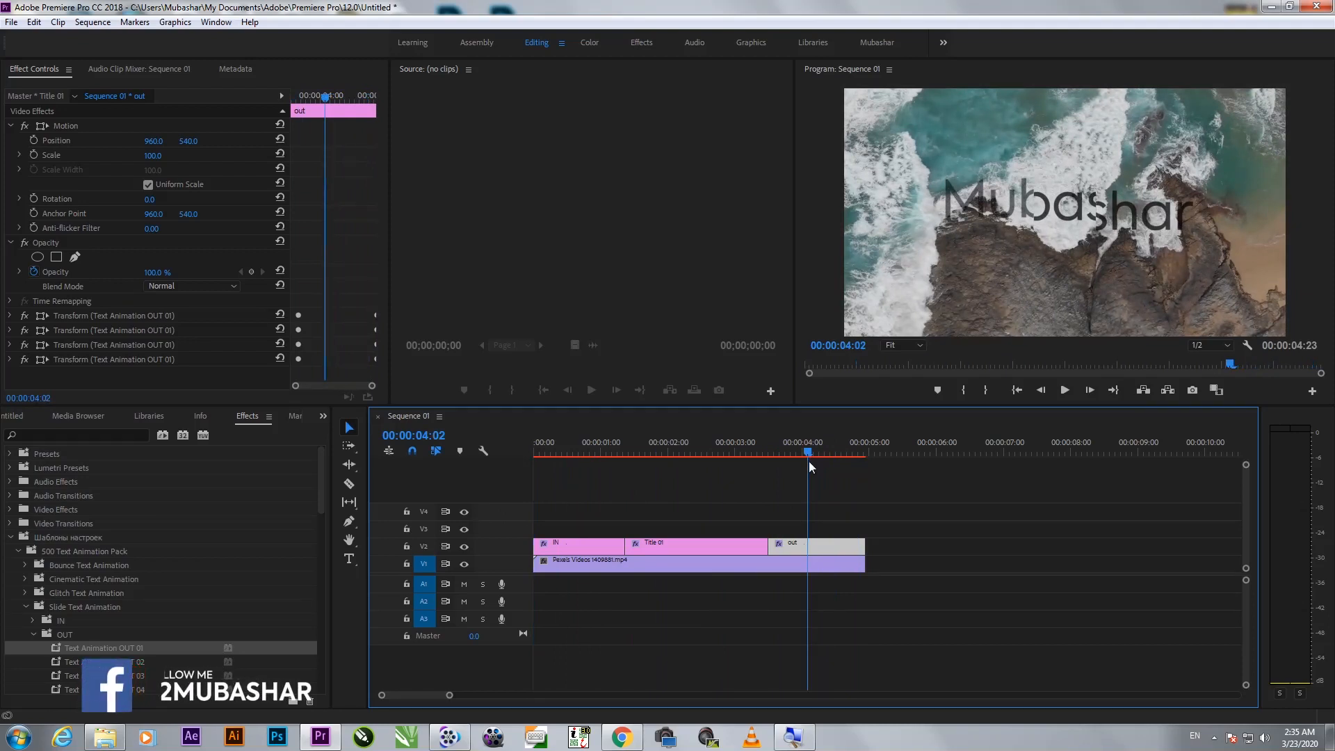
pyautogui.moveTo(809, 460); pyautogui.dragTo(814, 457)
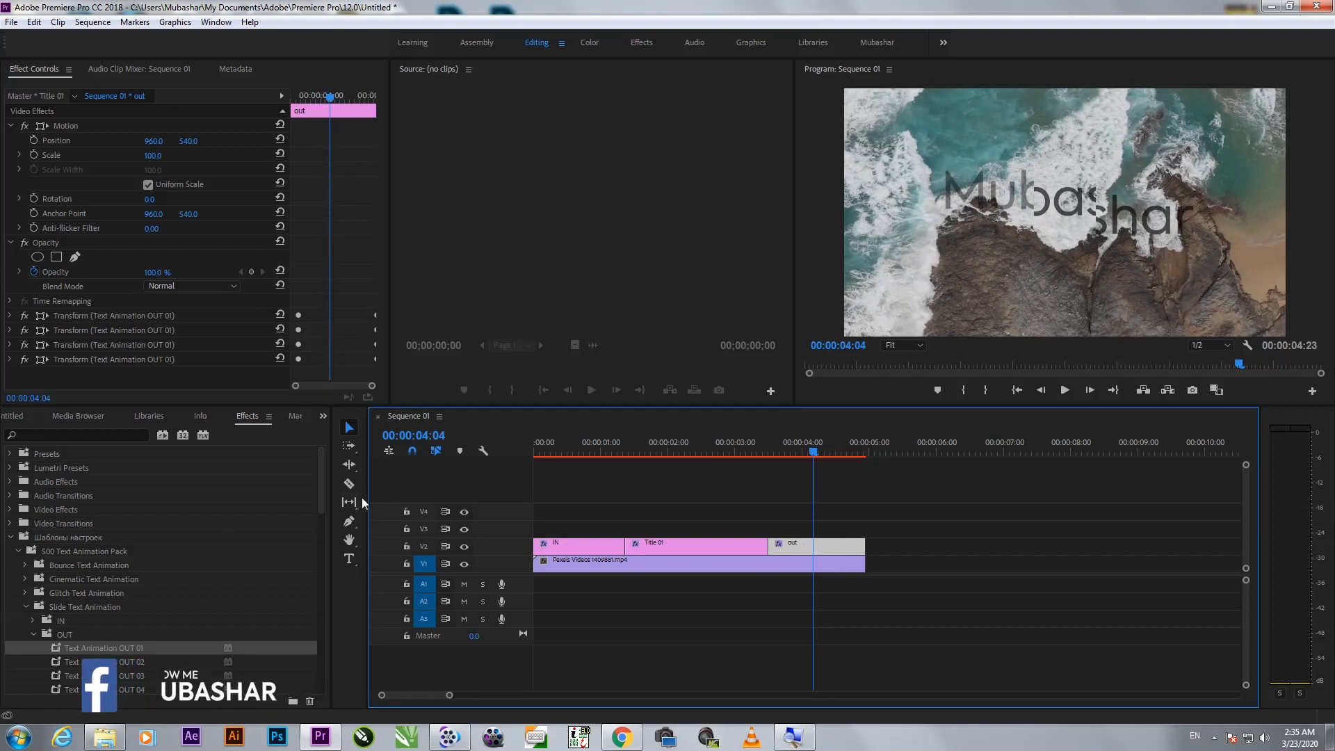
pyautogui.moveTo(663, 453); pyautogui.dragTo(799, 493)
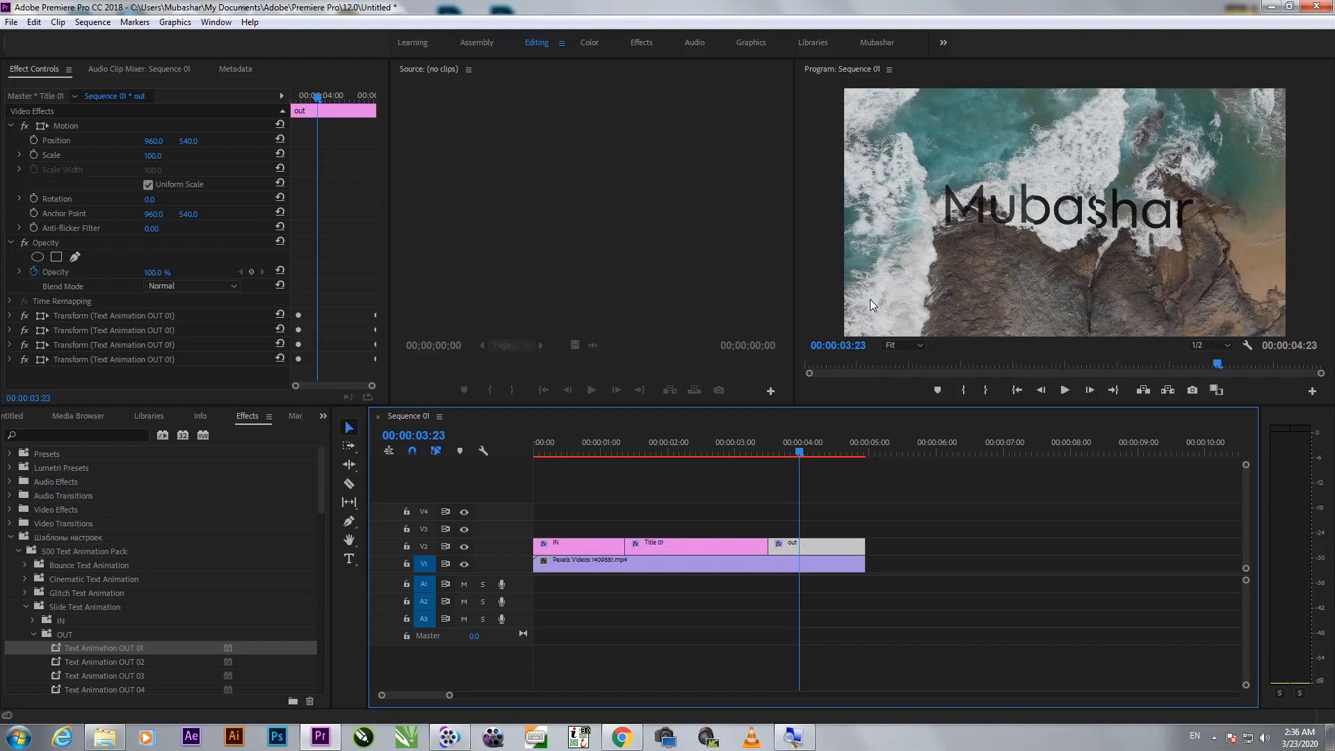
# Step: Import the image Untitled-1.png from the desktop into the project
pyautogui.click(12, 415)
pyautogui.press('super+d')
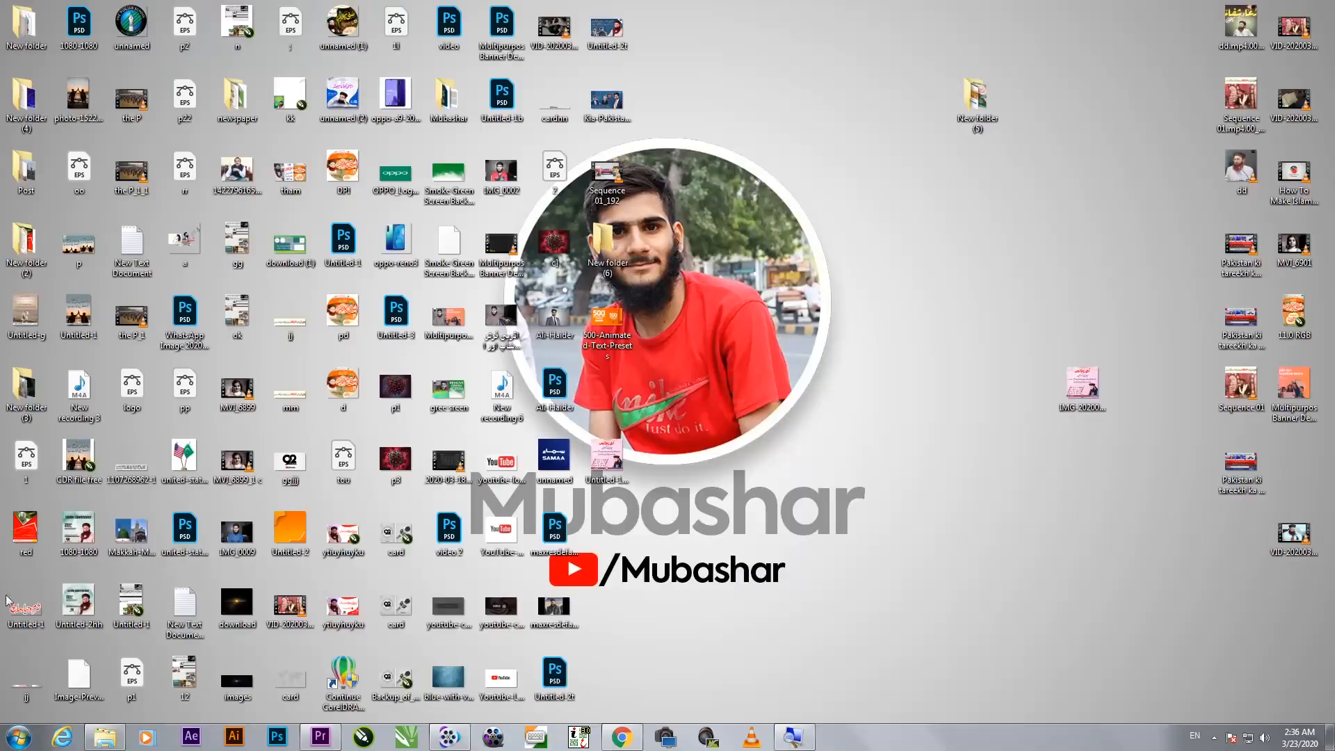
pyautogui.moveTo(212, 708); pyautogui.dragTo(200, 588)
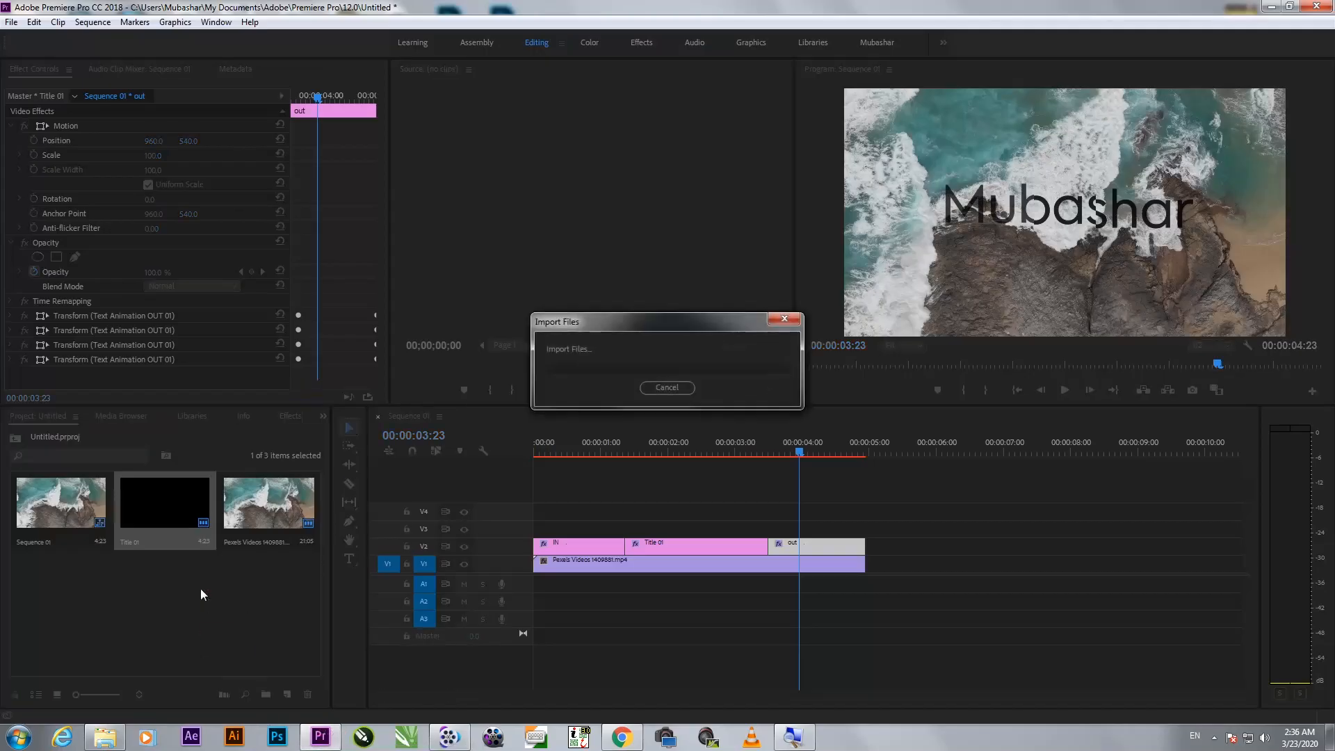
# Step: Hide the V2 title track and place Untitled-1.png on V3 from the start of the sequence
pyautogui.click(859, 508)
pyautogui.moveTo(858, 507); pyautogui.dragTo(469, 546)
pyautogui.click(464, 547)
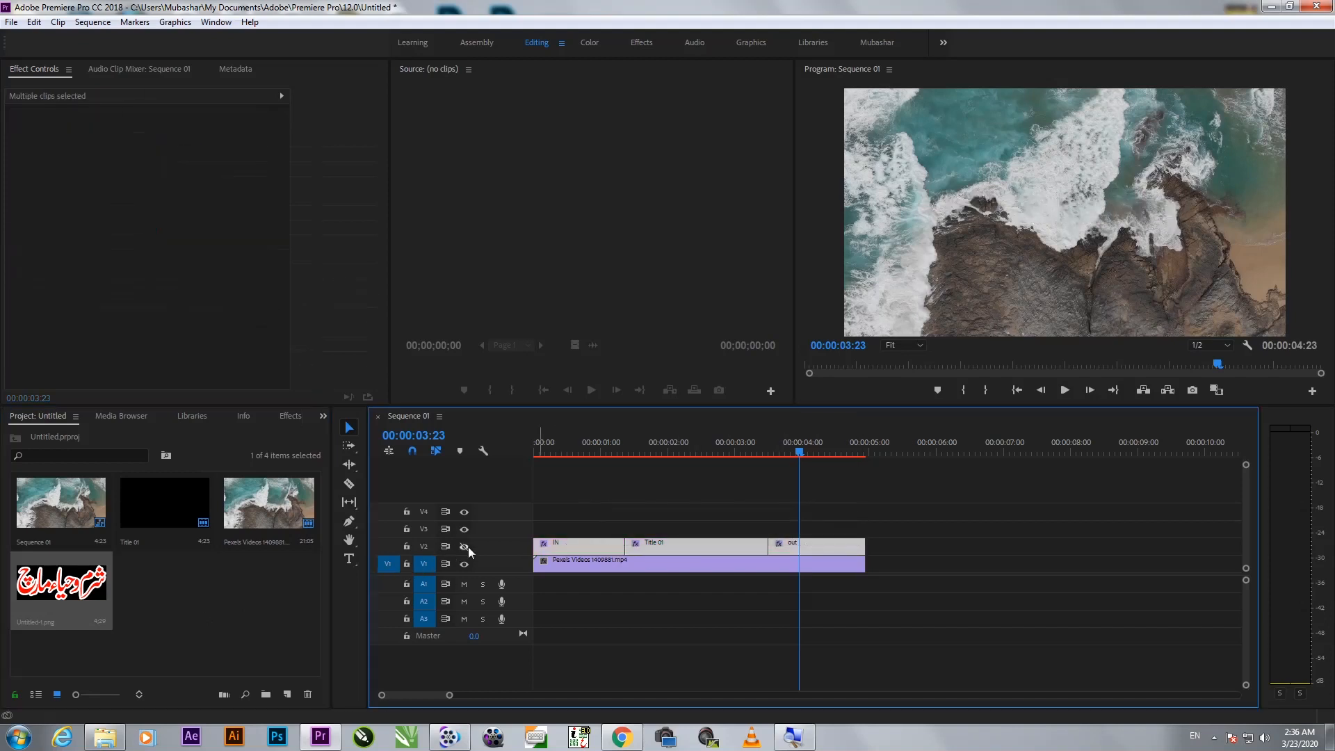
pyautogui.moveTo(701, 456); pyautogui.dragTo(587, 482)
pyautogui.moveTo(31, 595); pyautogui.dragTo(567, 528)
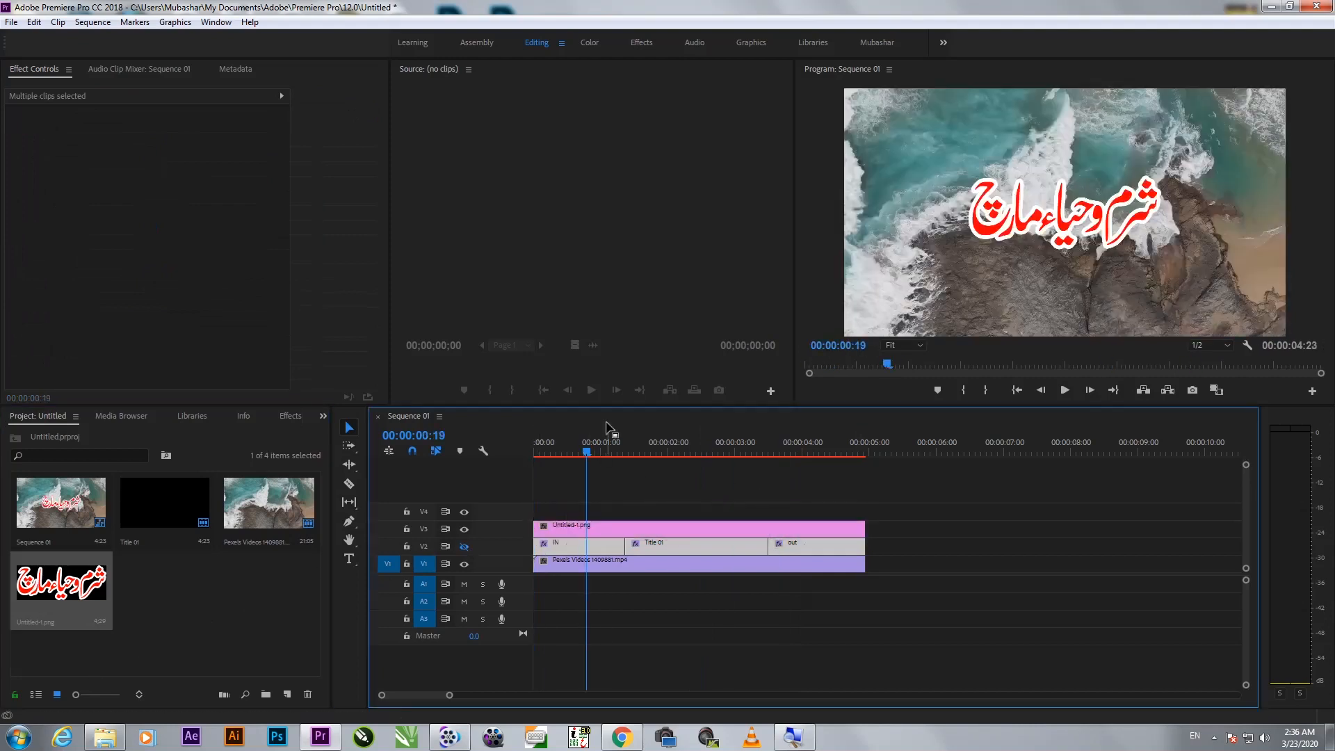
# Step: Split the Untitled-1.png clip on V3 at 00:00:01:09 and 00:00:03:12, matching the title cuts below
pyautogui.moveTo(589, 454); pyautogui.dragTo(627, 465)
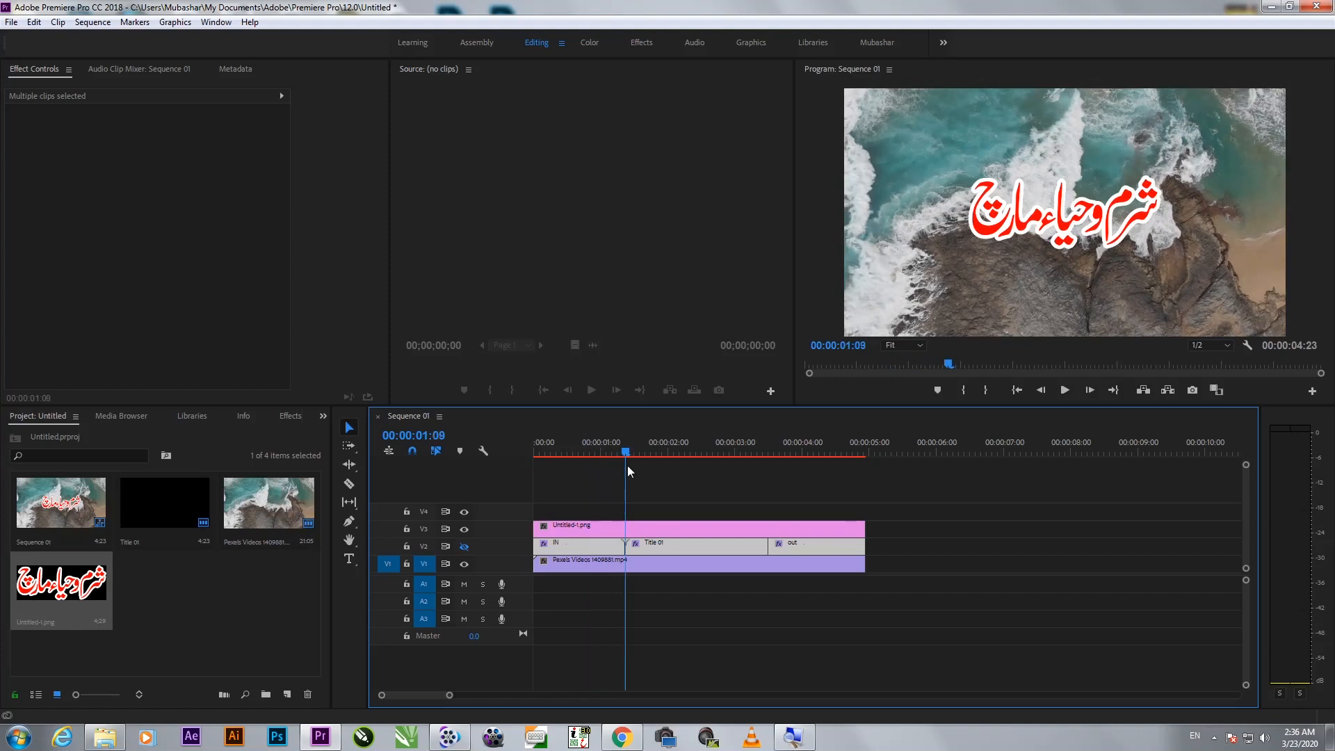
pyautogui.click(617, 537)
pyautogui.hotkey('ctrl', 'k')
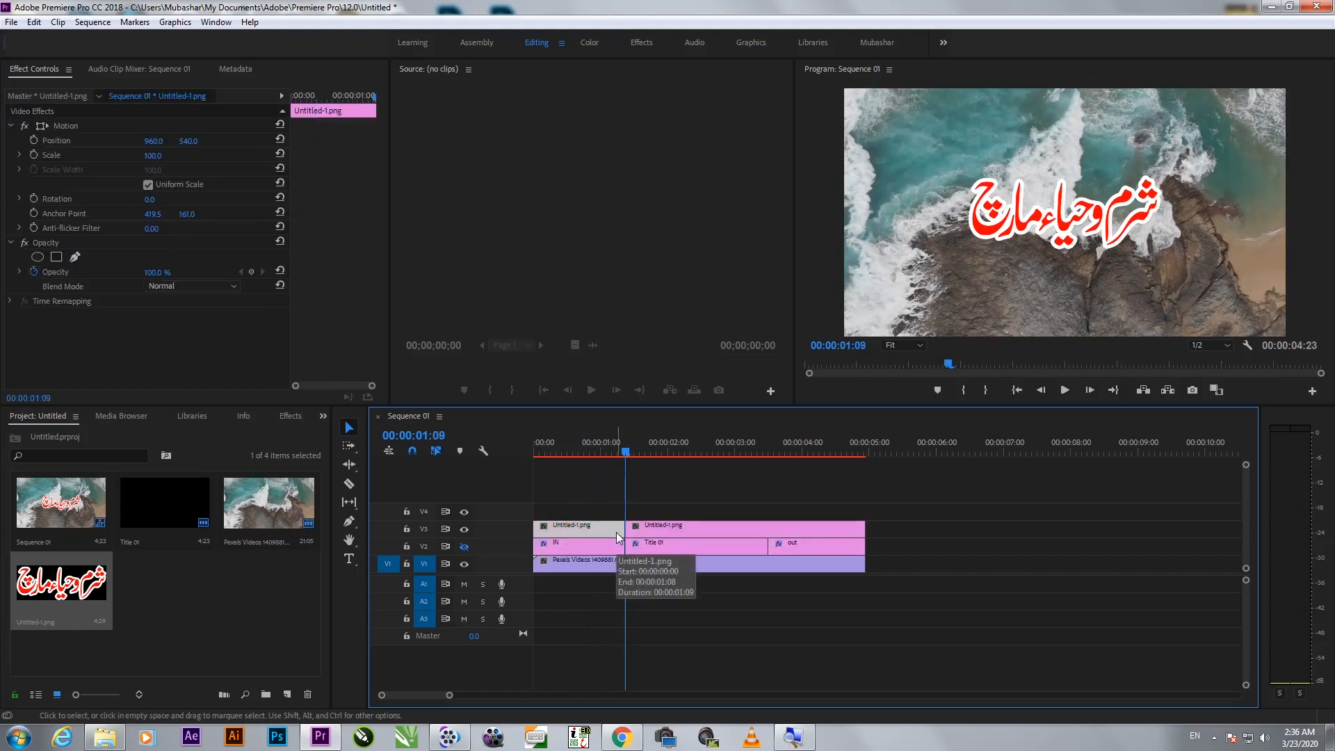
pyautogui.moveTo(761, 452); pyautogui.dragTo(769, 455)
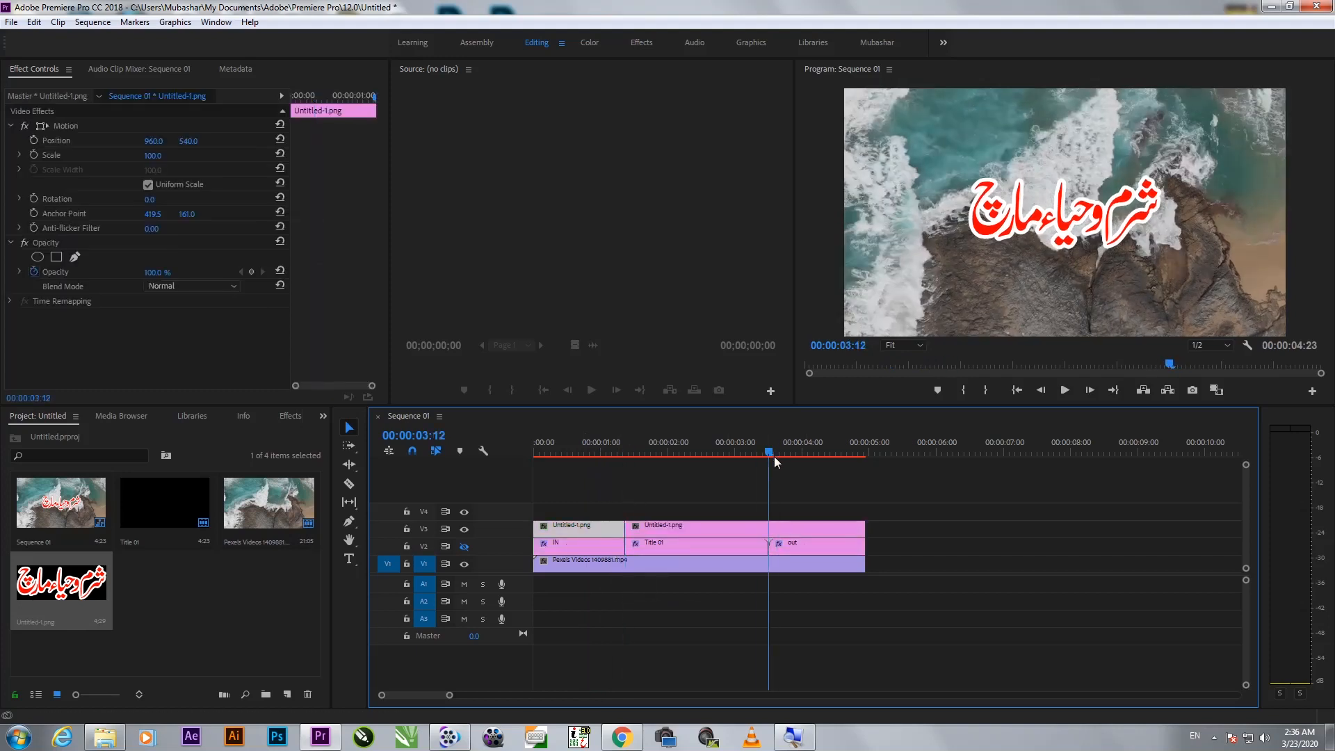
pyautogui.click(801, 530)
pyautogui.hotkey('ctrl', 'k')
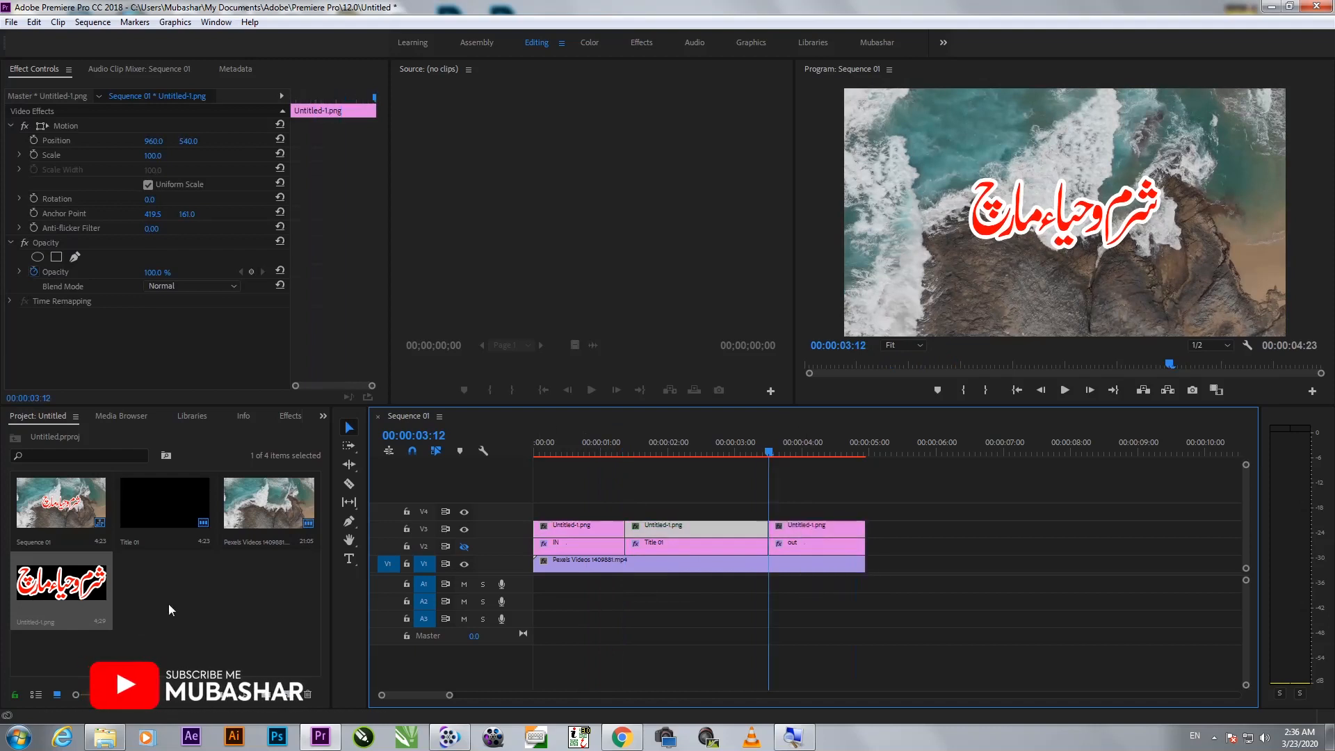
# Step: Apply the Text Animation IN 01 preset from Cinematic Text Animation to the first Untitled-1.png segment on V3
pyautogui.click(232, 595)
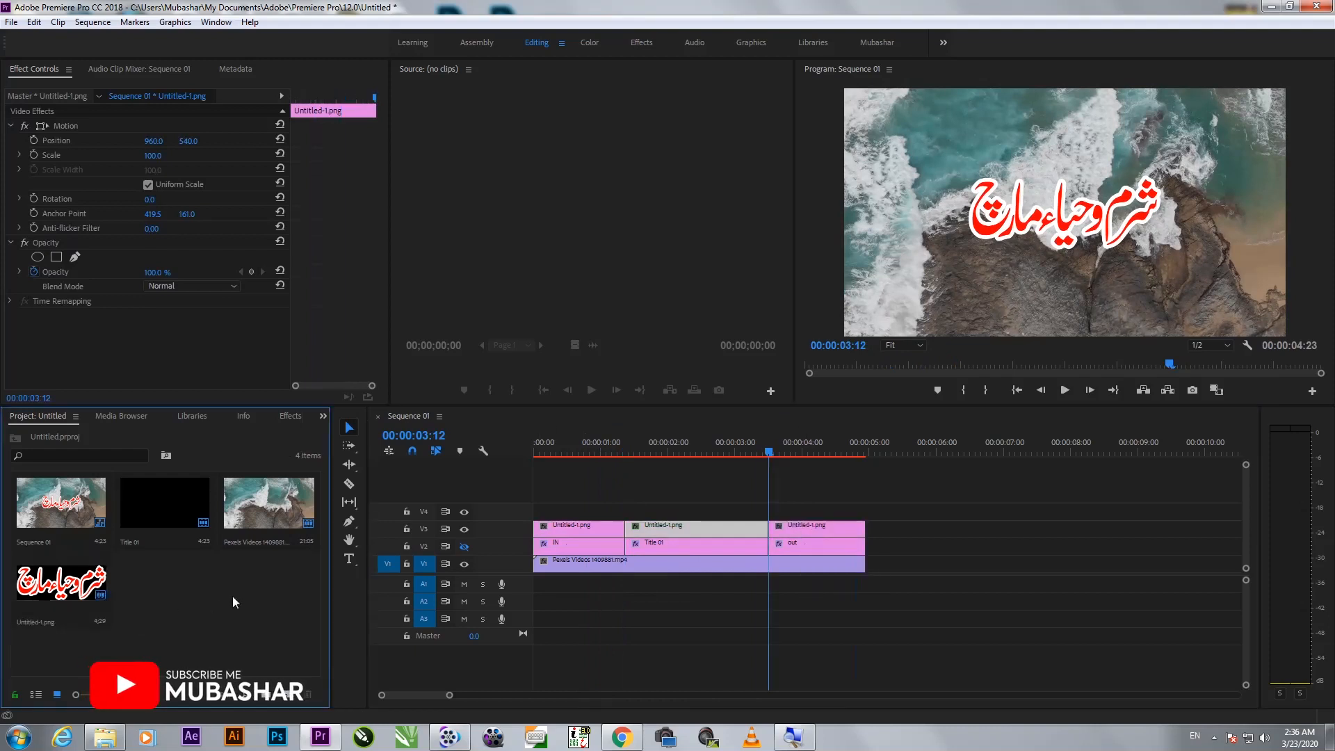
pyautogui.click(286, 416)
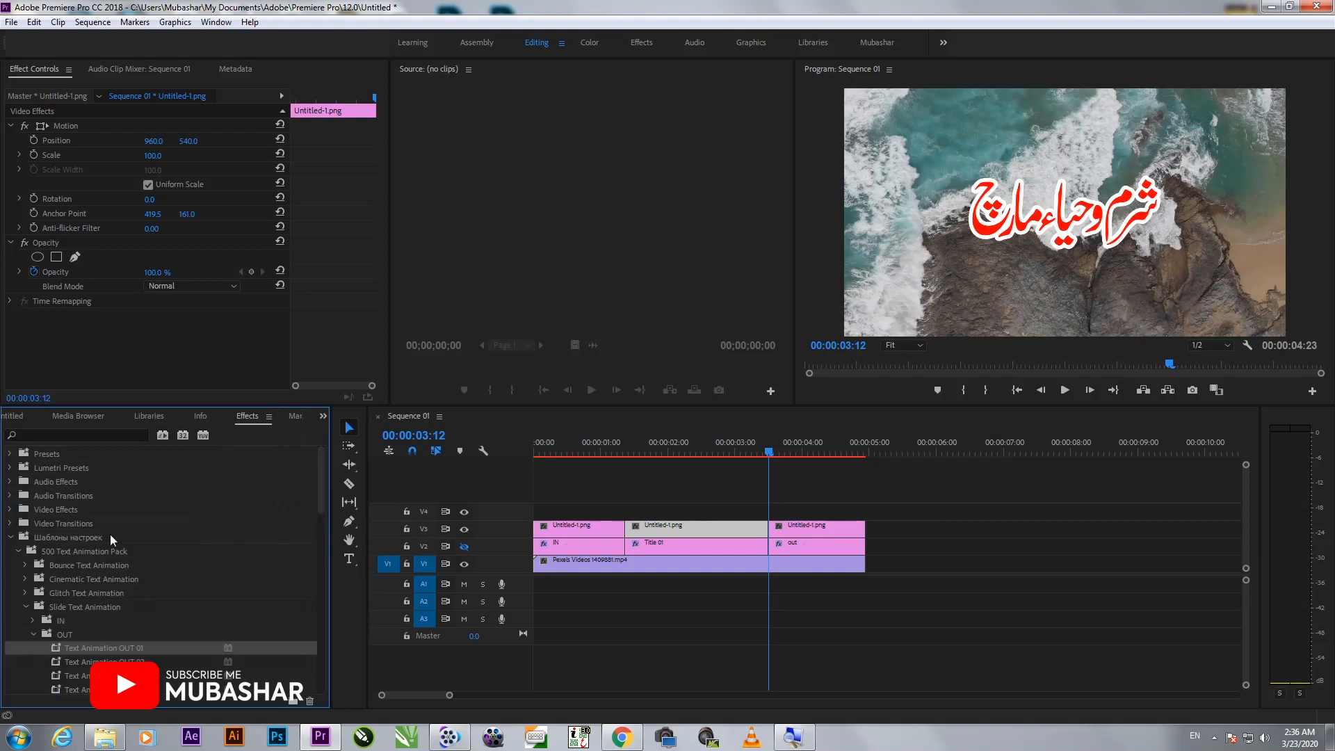
pyautogui.click(25, 606)
pyautogui.click(25, 579)
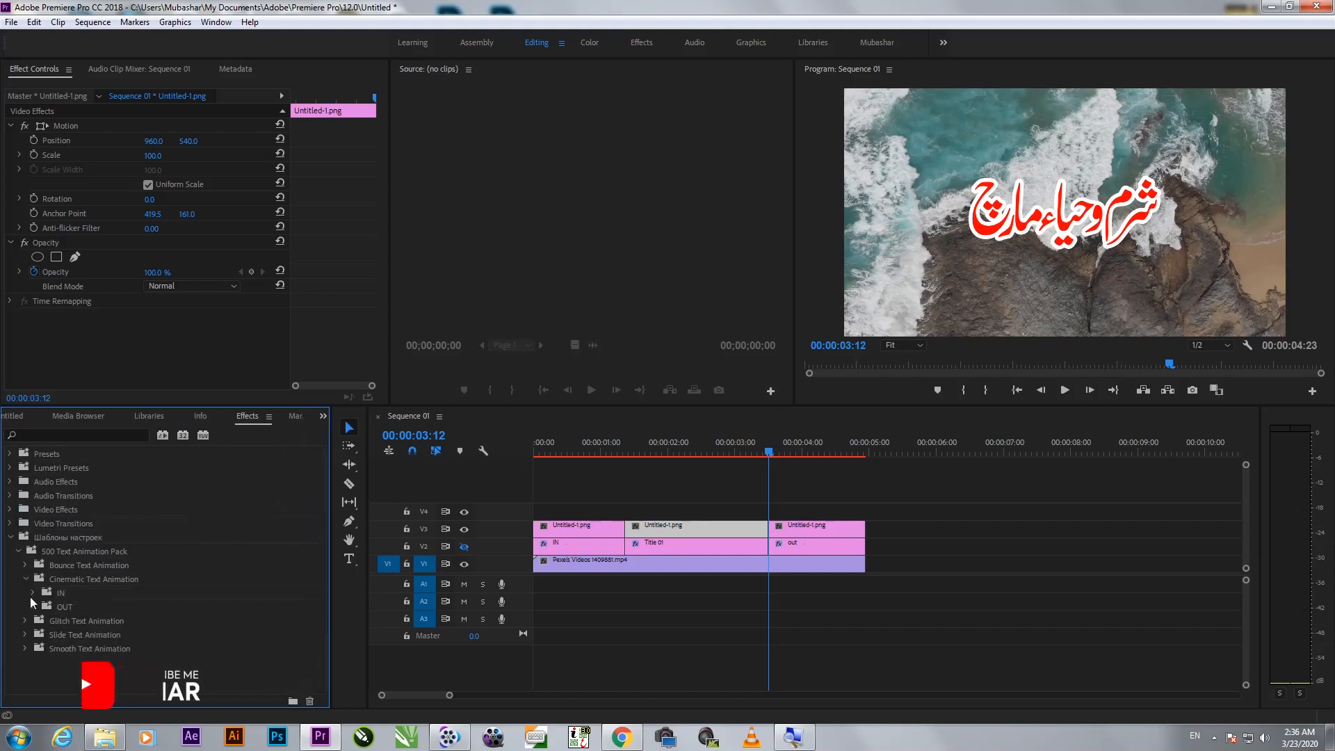
pyautogui.click(33, 592)
pyautogui.moveTo(60, 606); pyautogui.dragTo(590, 532)
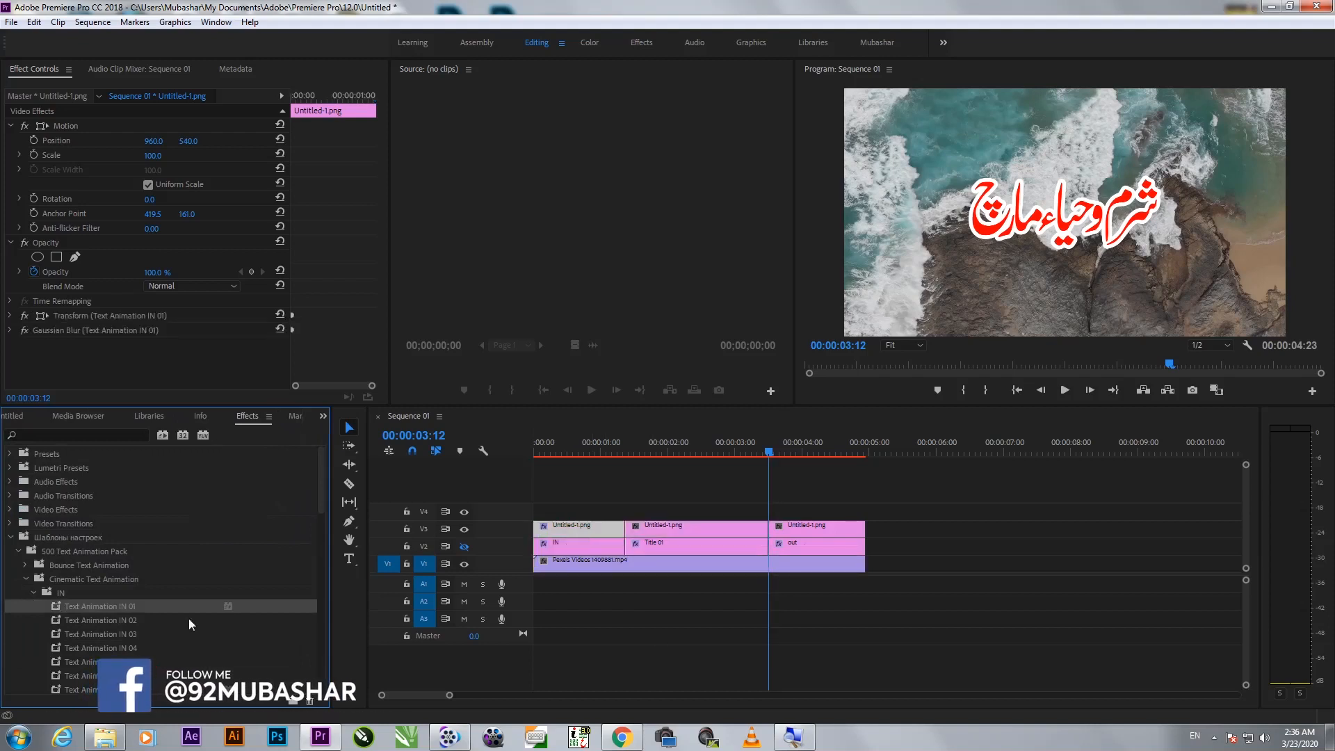
# Step: Apply the Text Animation OUT 01 preset from Cinematic Text Animation to the last Untitled-1.png segment on V3
pyautogui.click(31, 593)
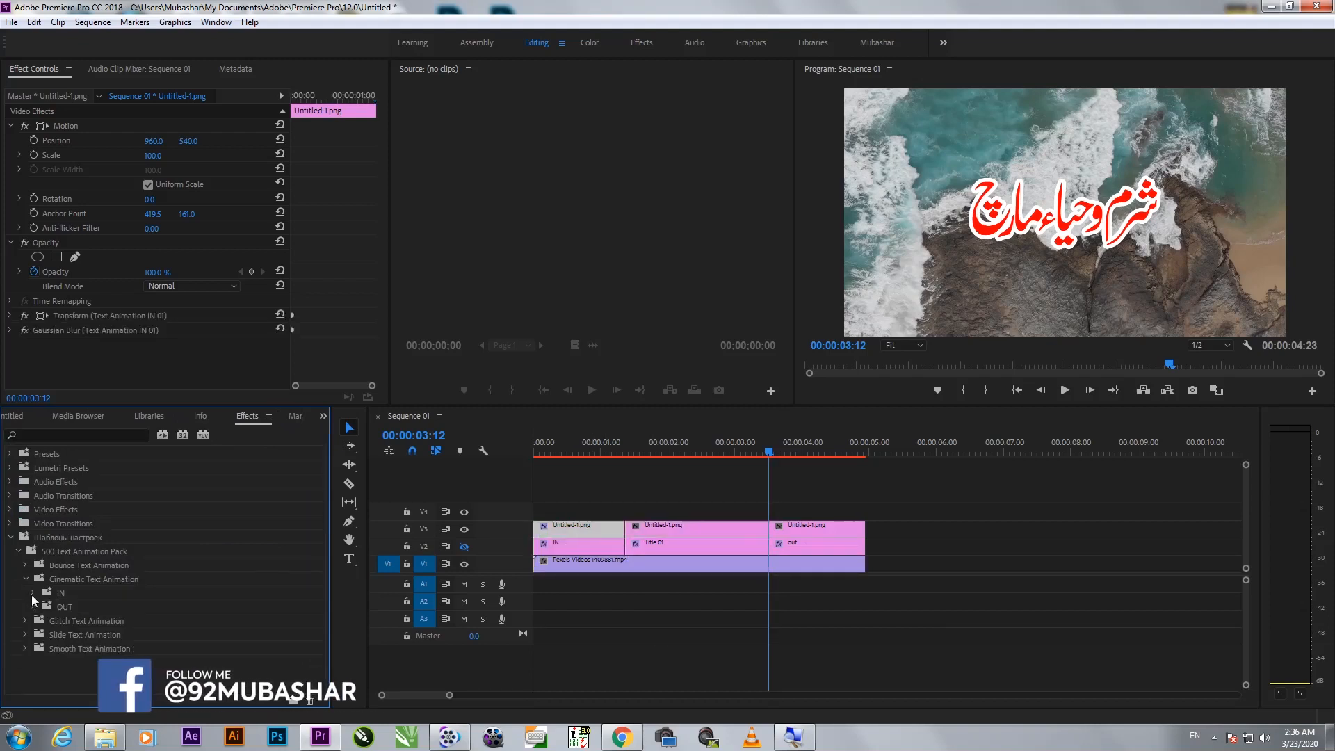
pyautogui.click(34, 605)
pyautogui.moveTo(51, 617); pyautogui.dragTo(793, 530)
# Step: Scrub and play the sequence to preview the image's cinematic intro and outro, stopping playback at 00:00:03:06
pyautogui.click(552, 451)
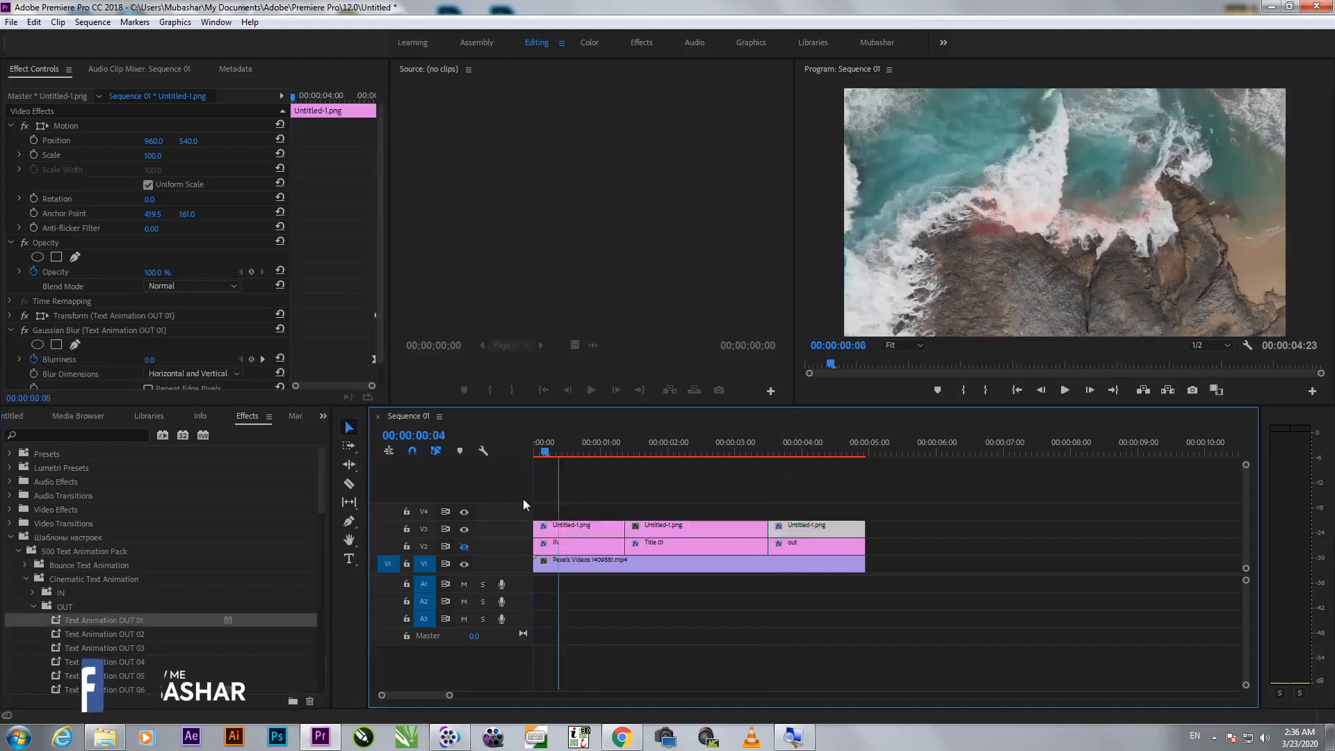
pyautogui.moveTo(557, 499); pyautogui.dragTo(856, 516)
pyautogui.press('space')
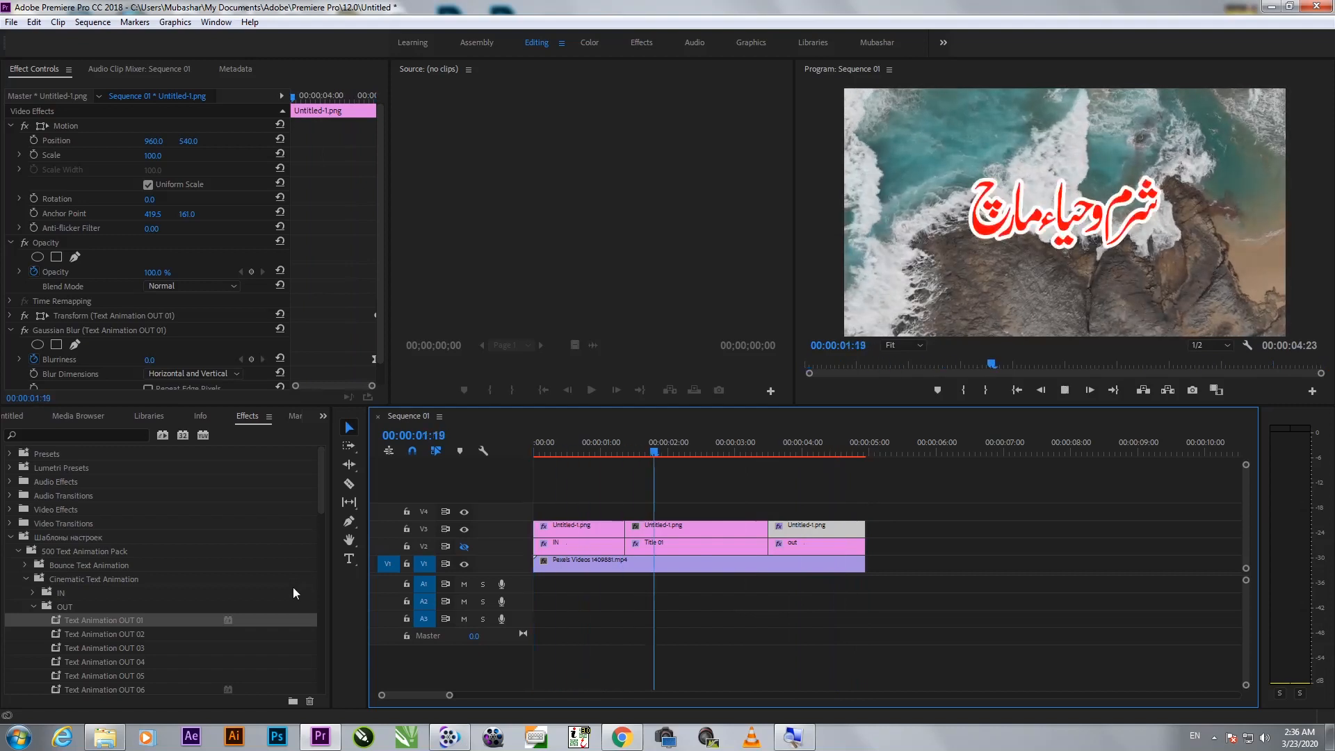
pyautogui.press('space')
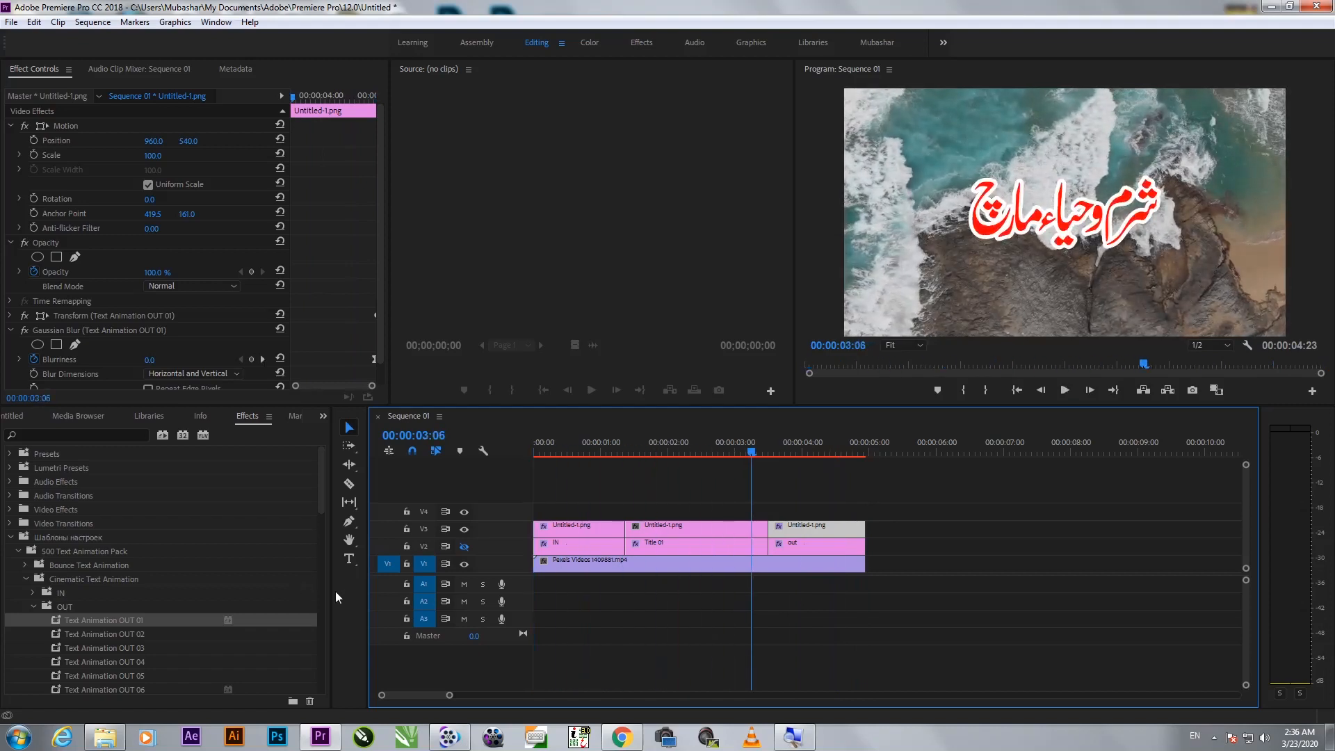